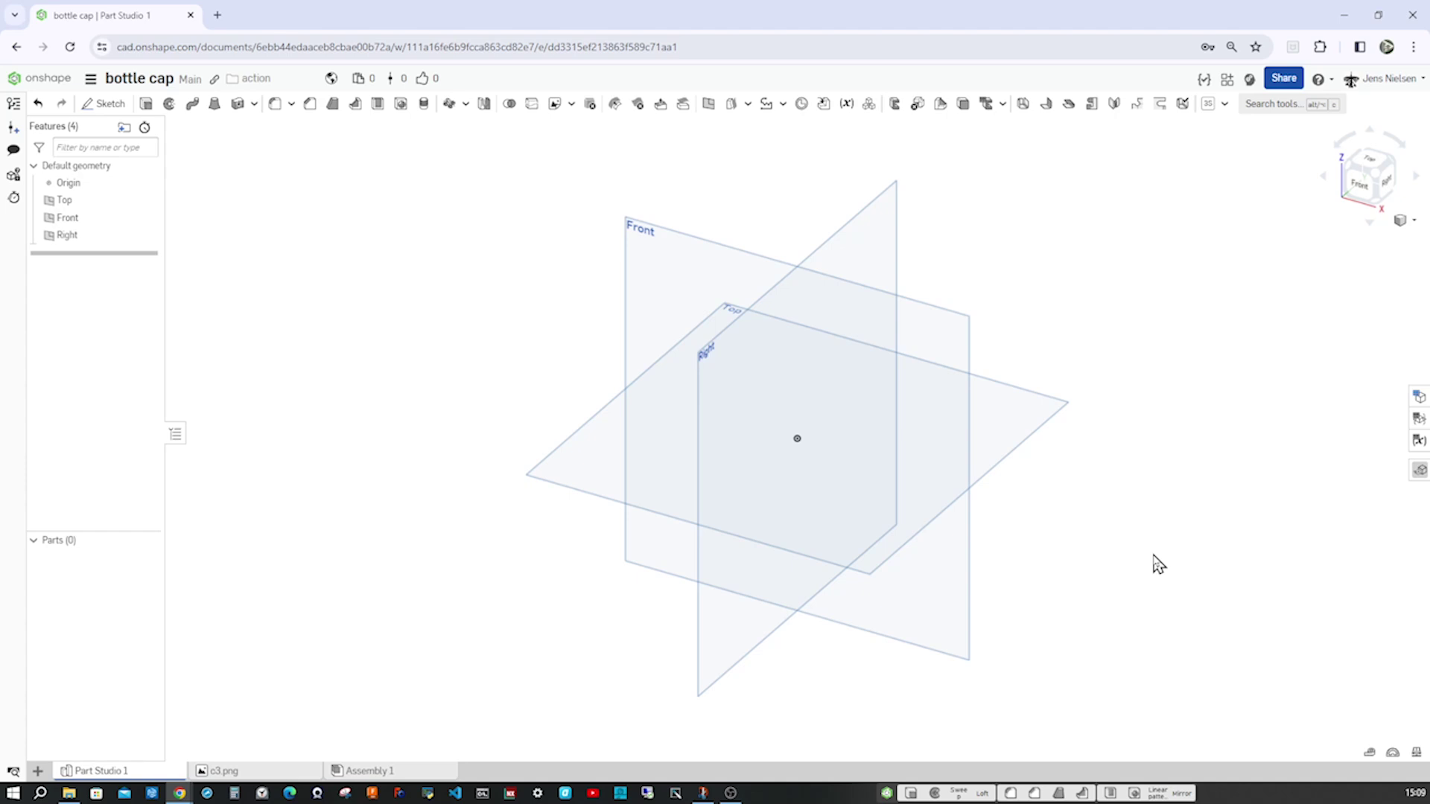
- Start a sketch on the Top plane, viewed from the top with the default planes hidden
key("s")
left_click(1172, 546)
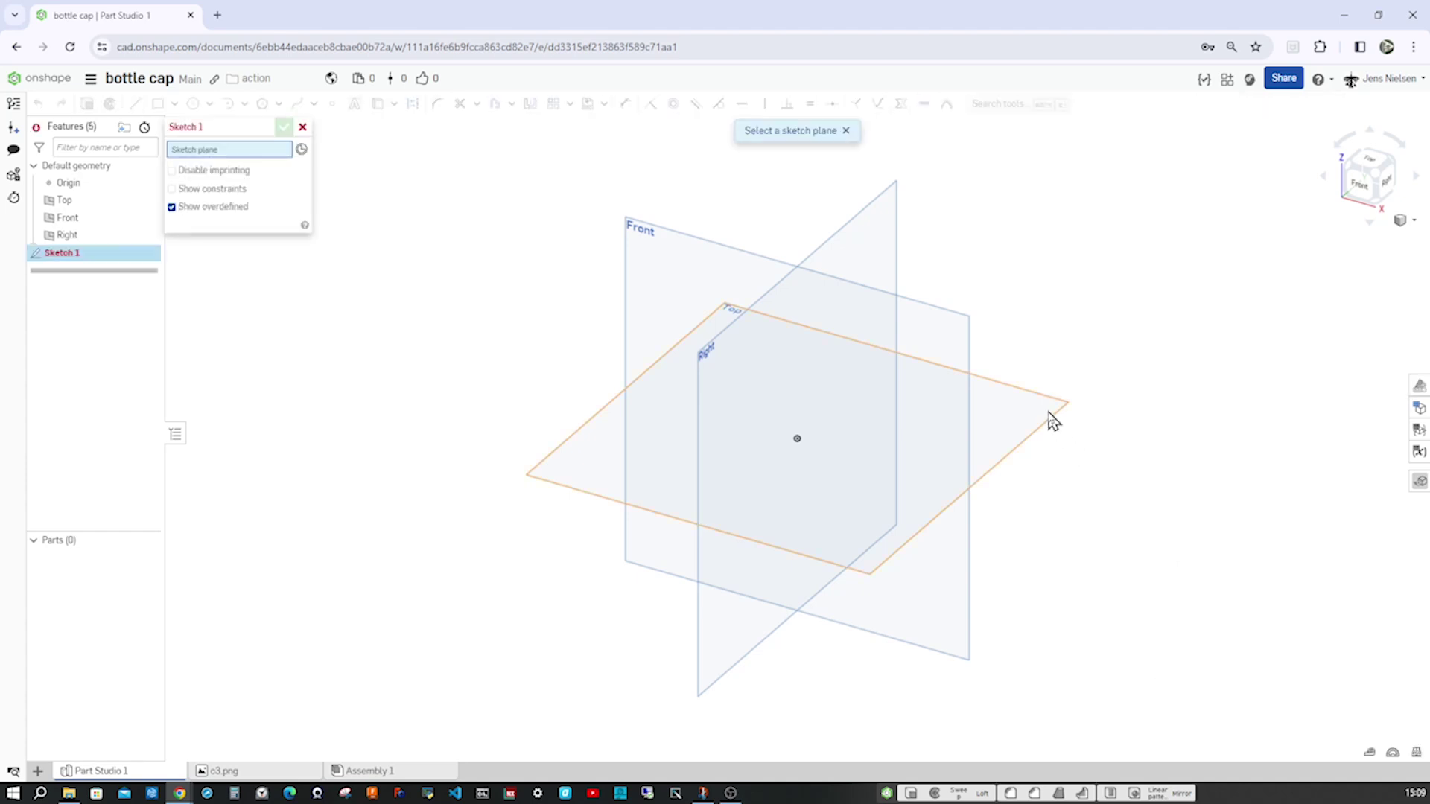
left_click(1052, 421)
key("n")
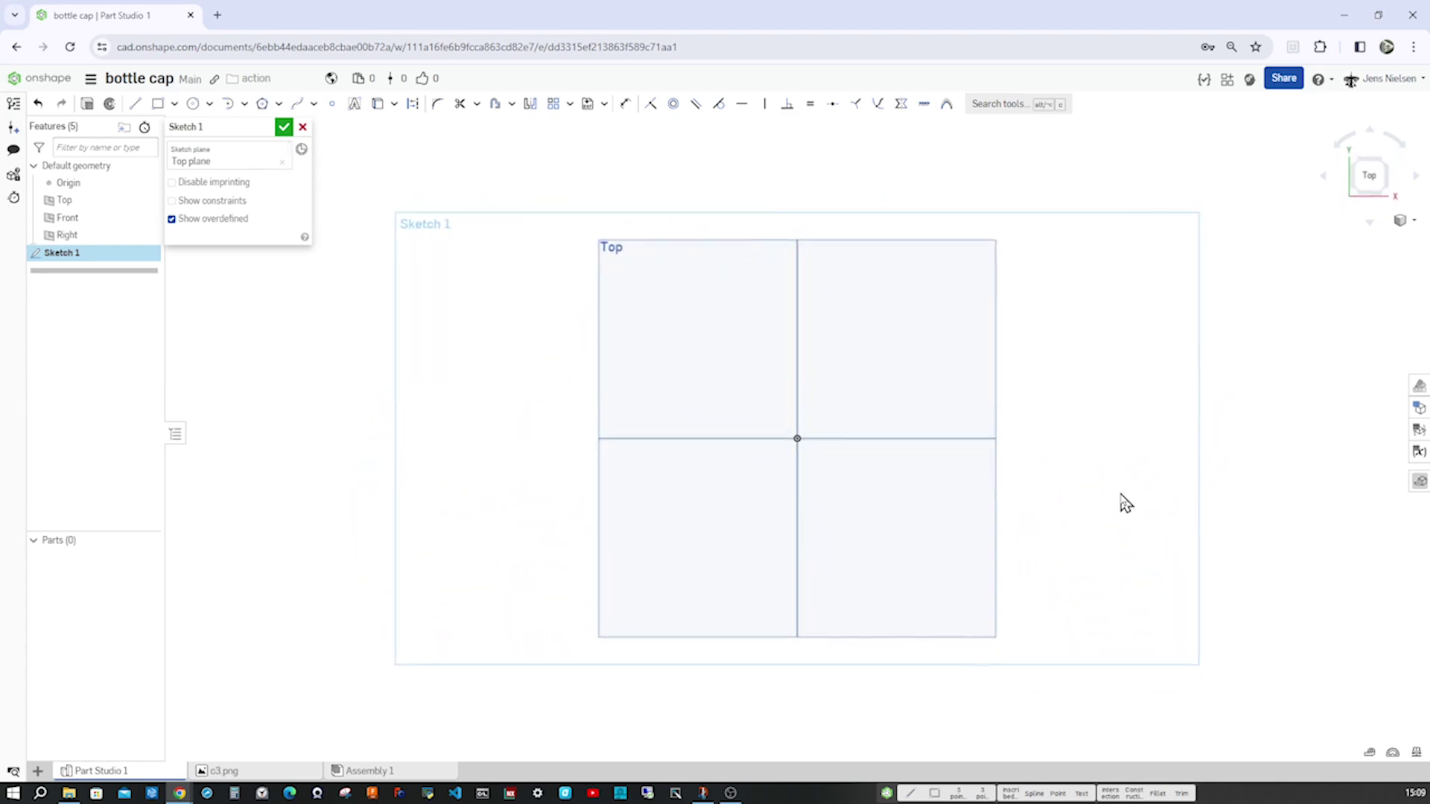
key("p")
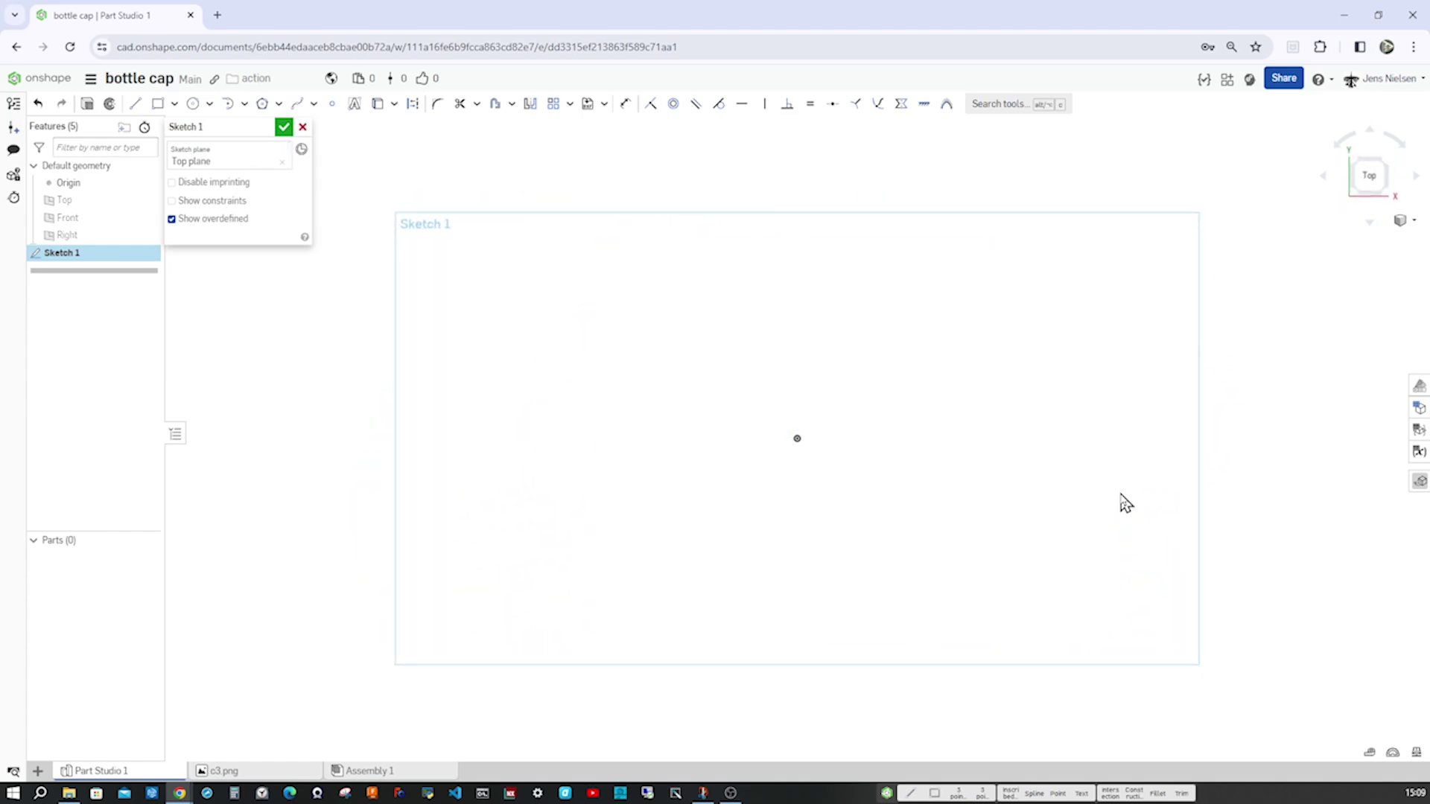
- Draw a circle centred on the origin and dimension it to a 28 mm diameter
key("c")
left_click(797, 438)
left_click(946, 439)
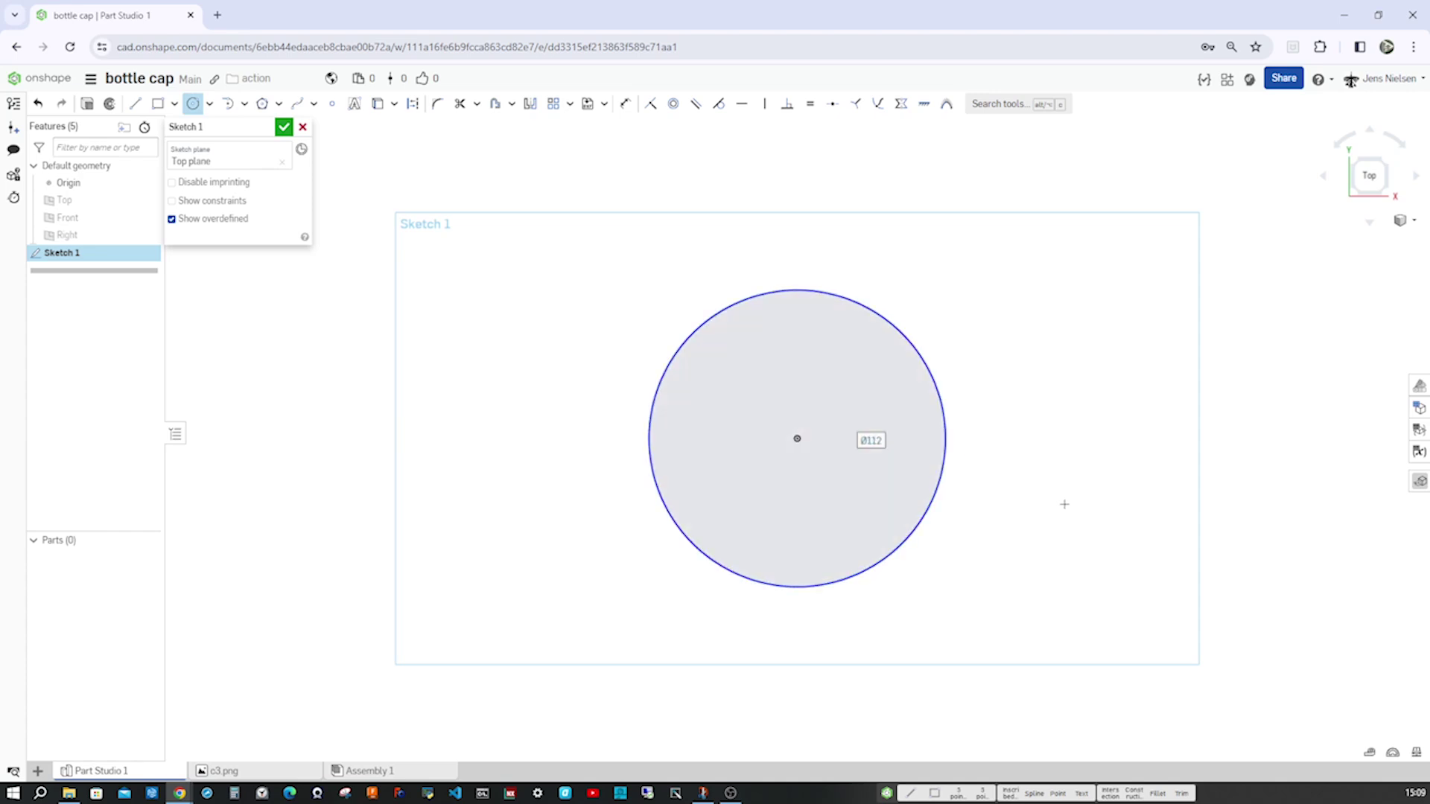
key("Escape")
key("d")
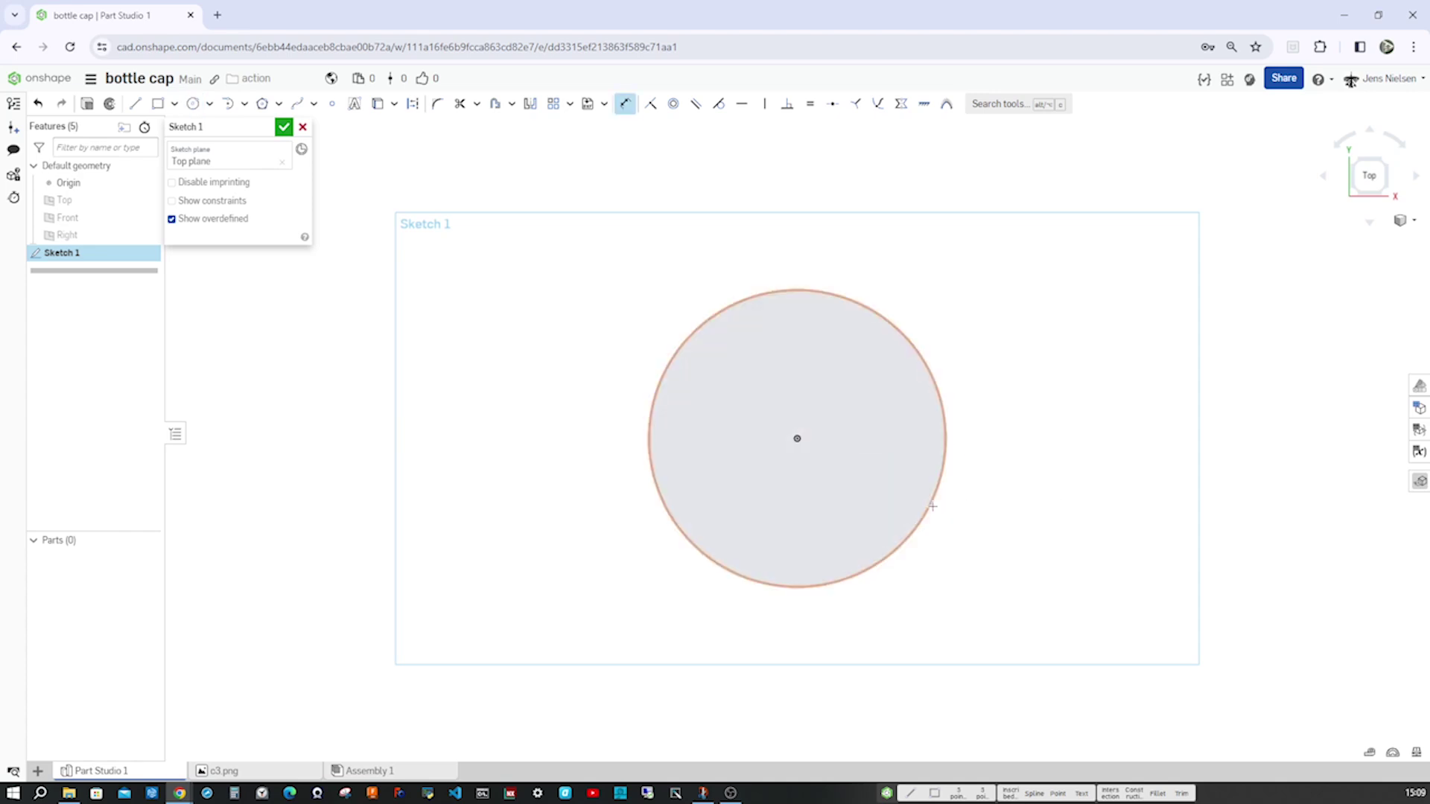
left_click(934, 500)
left_click(970, 511)
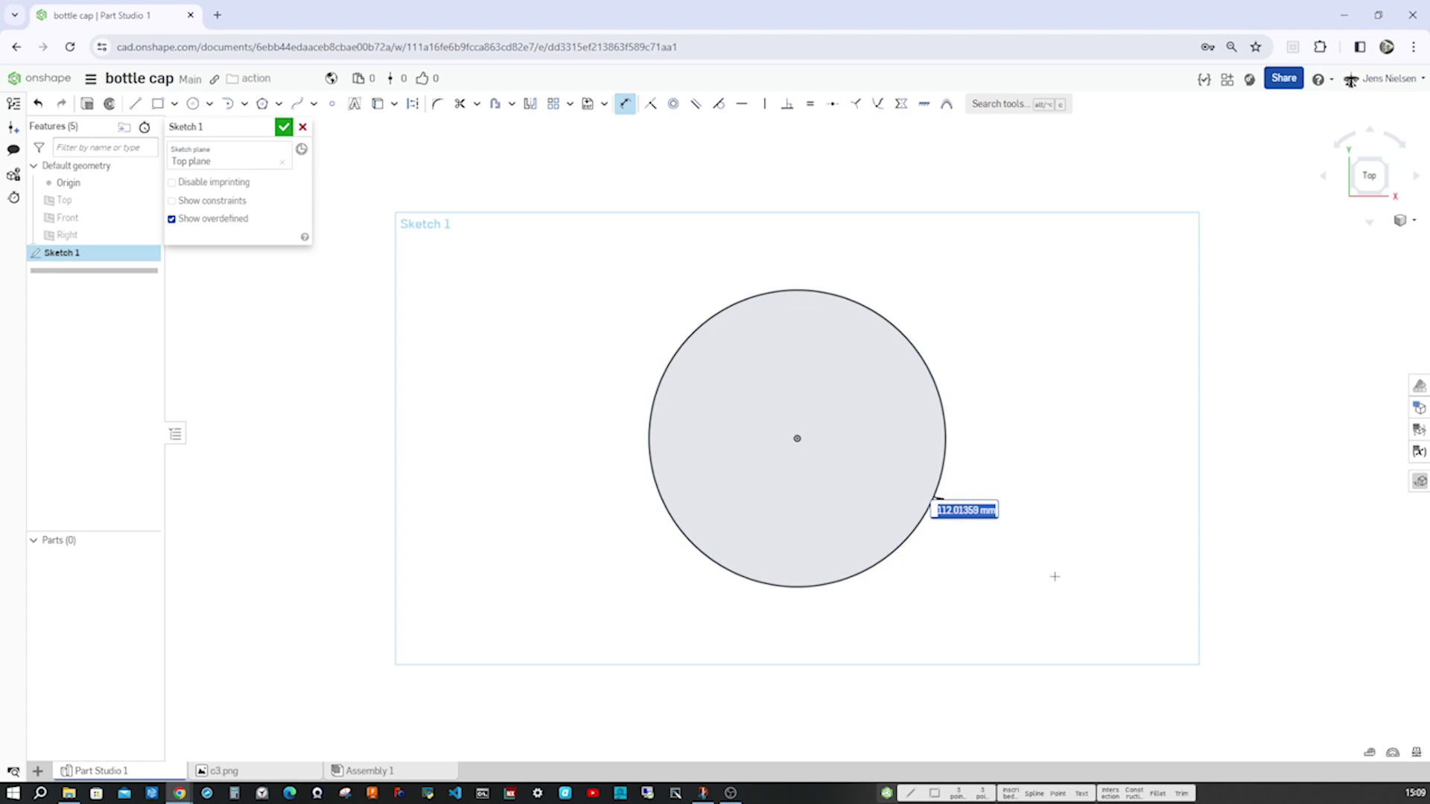
type("28")
key("Return")
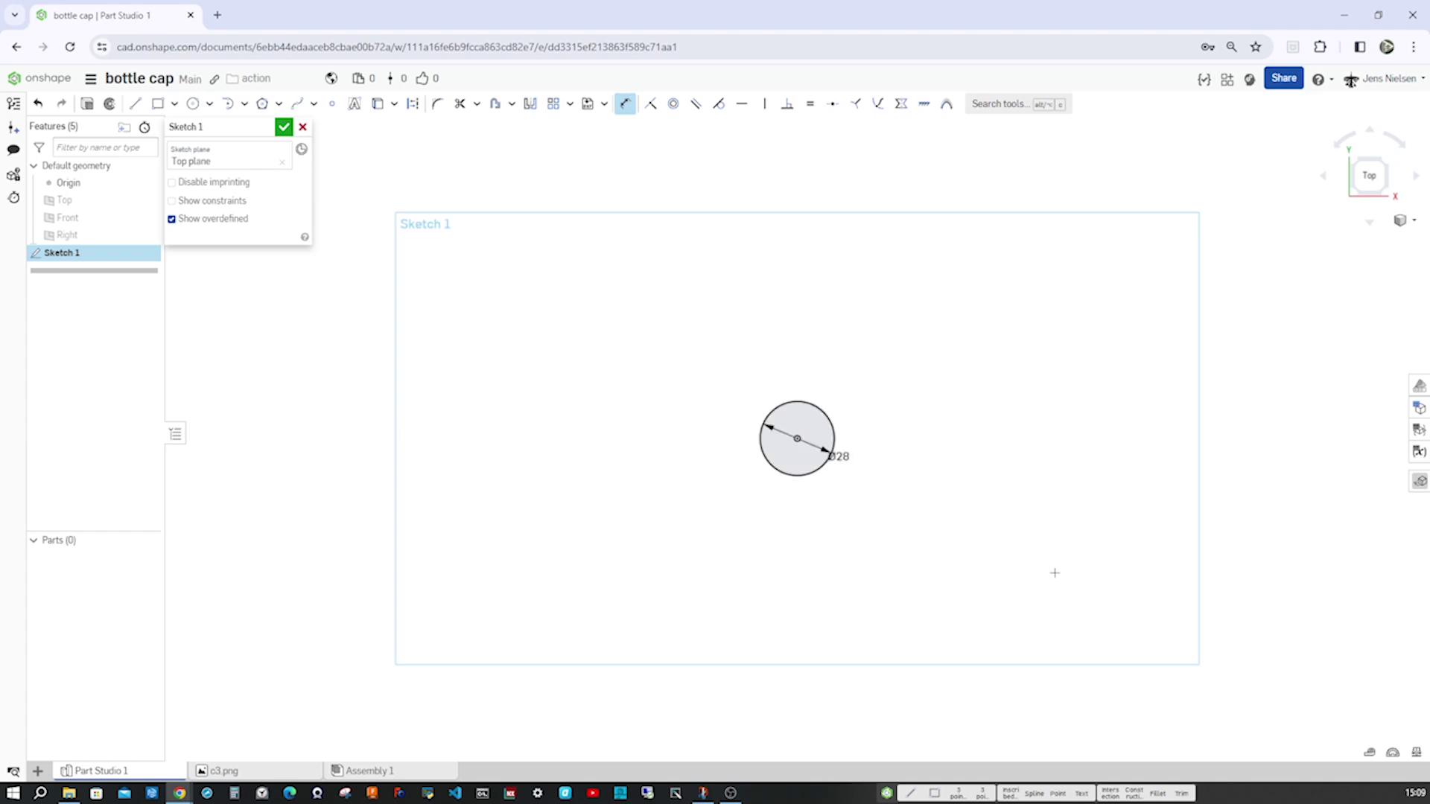
scroll(827, 432, "up", 10)
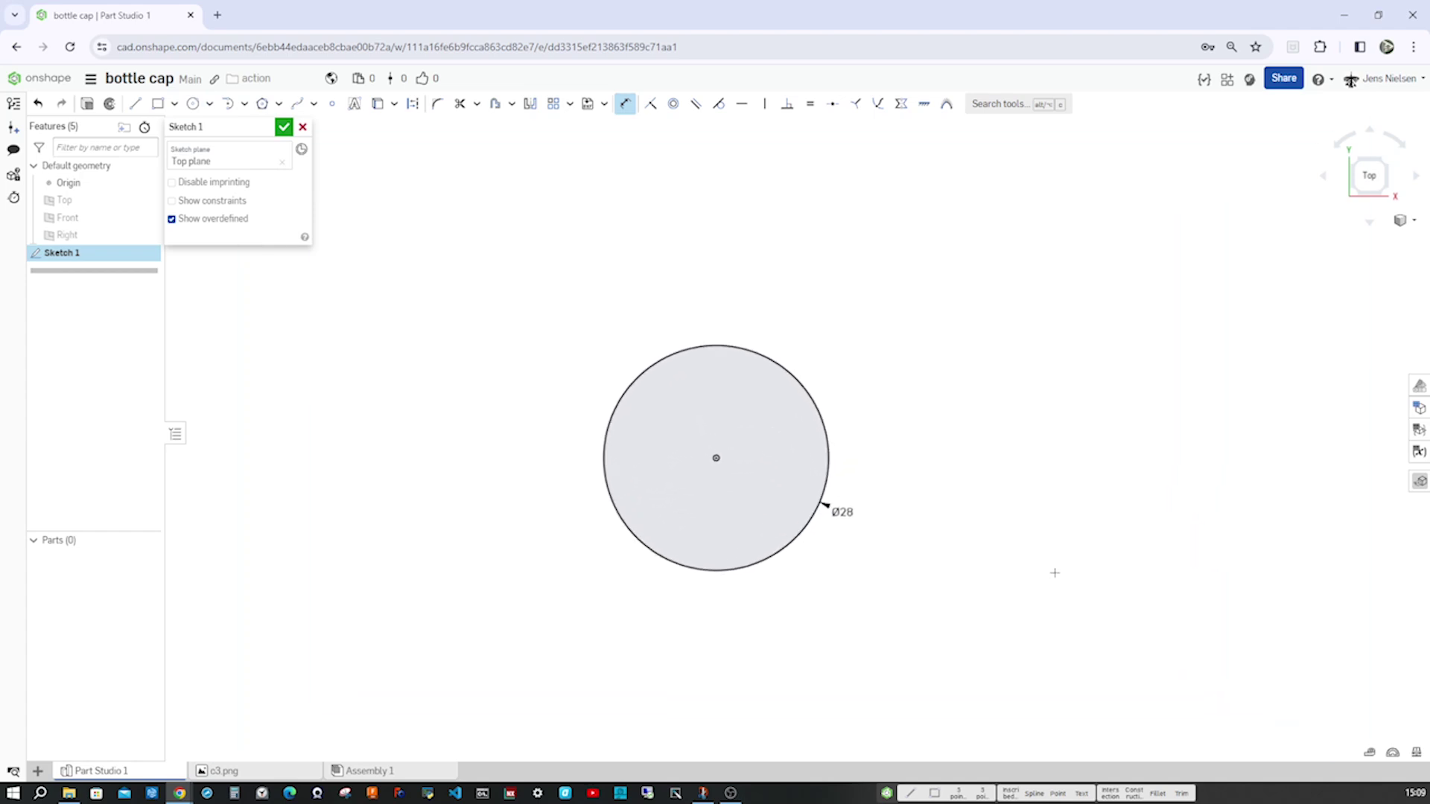
- Draw two radial construction lines: one horizontal to the centre, one angled to the circle edge
key("l")
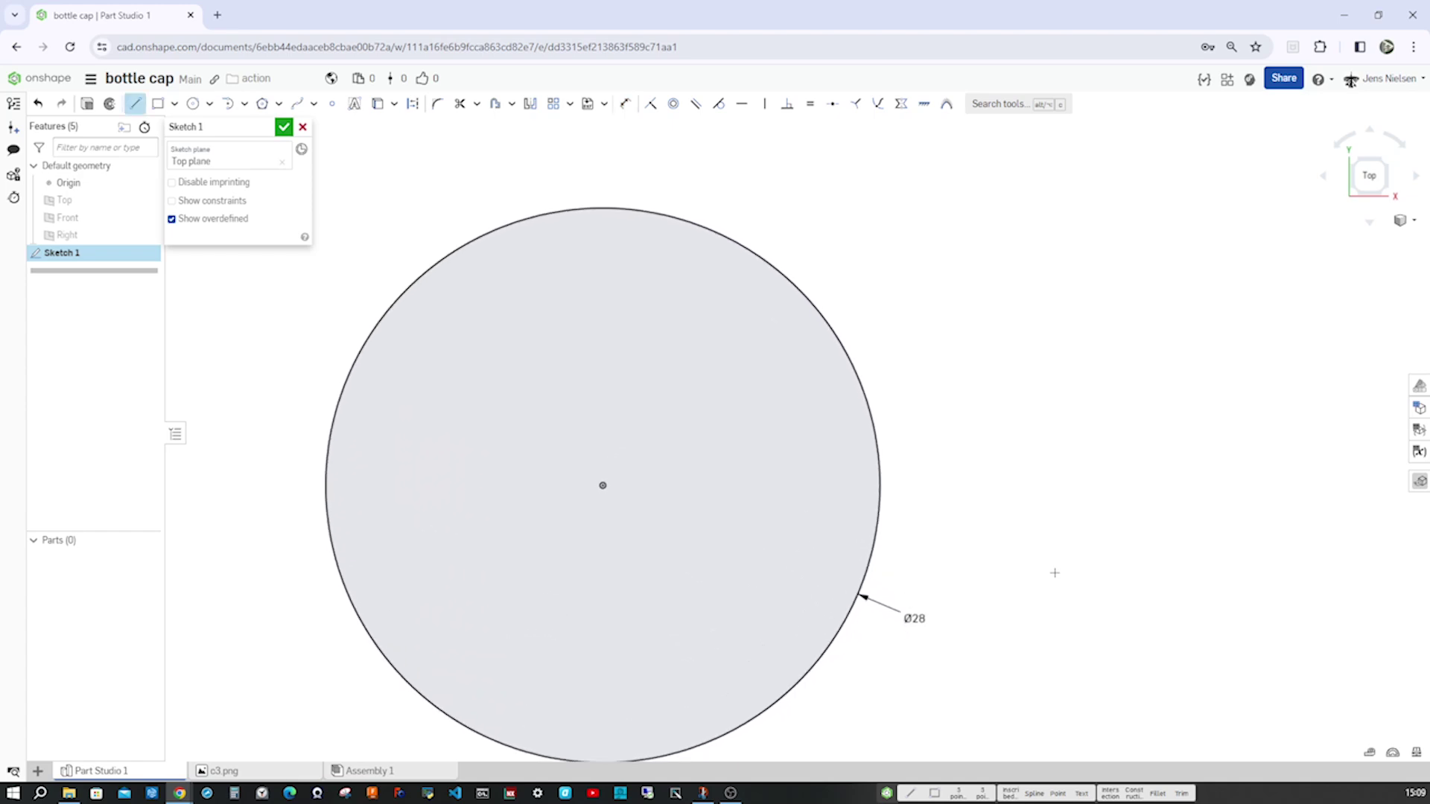
key("q")
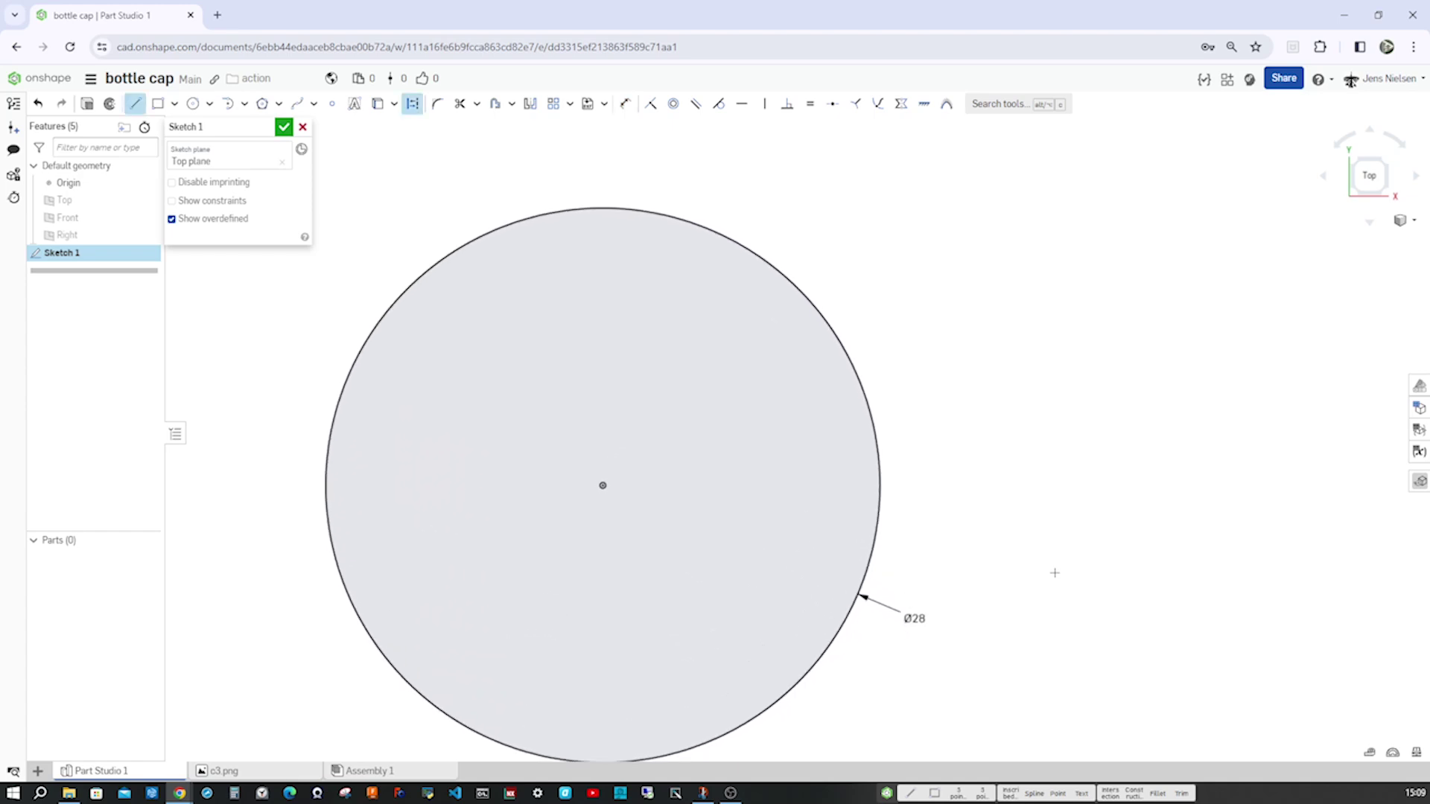
left_click(881, 486)
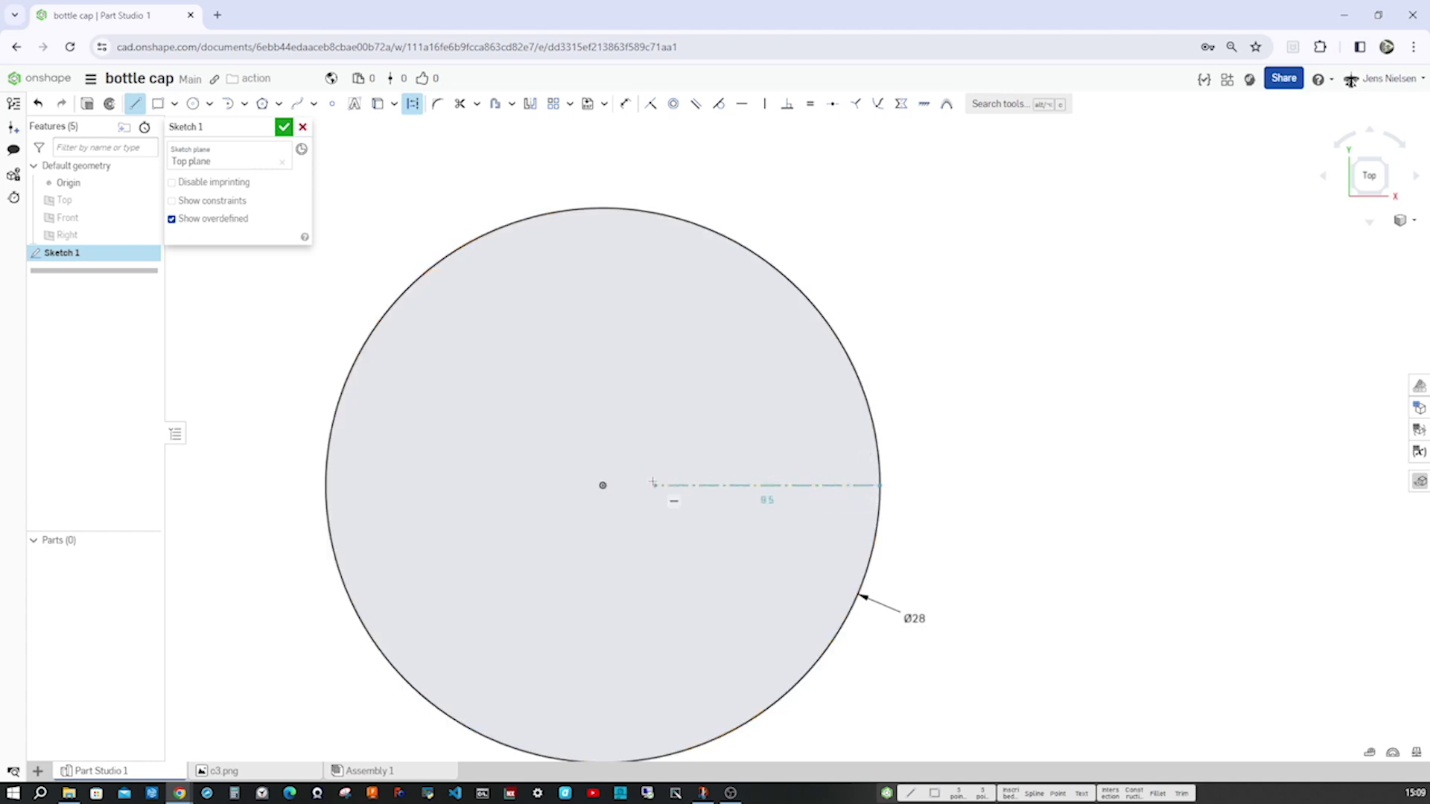
left_click(601, 486)
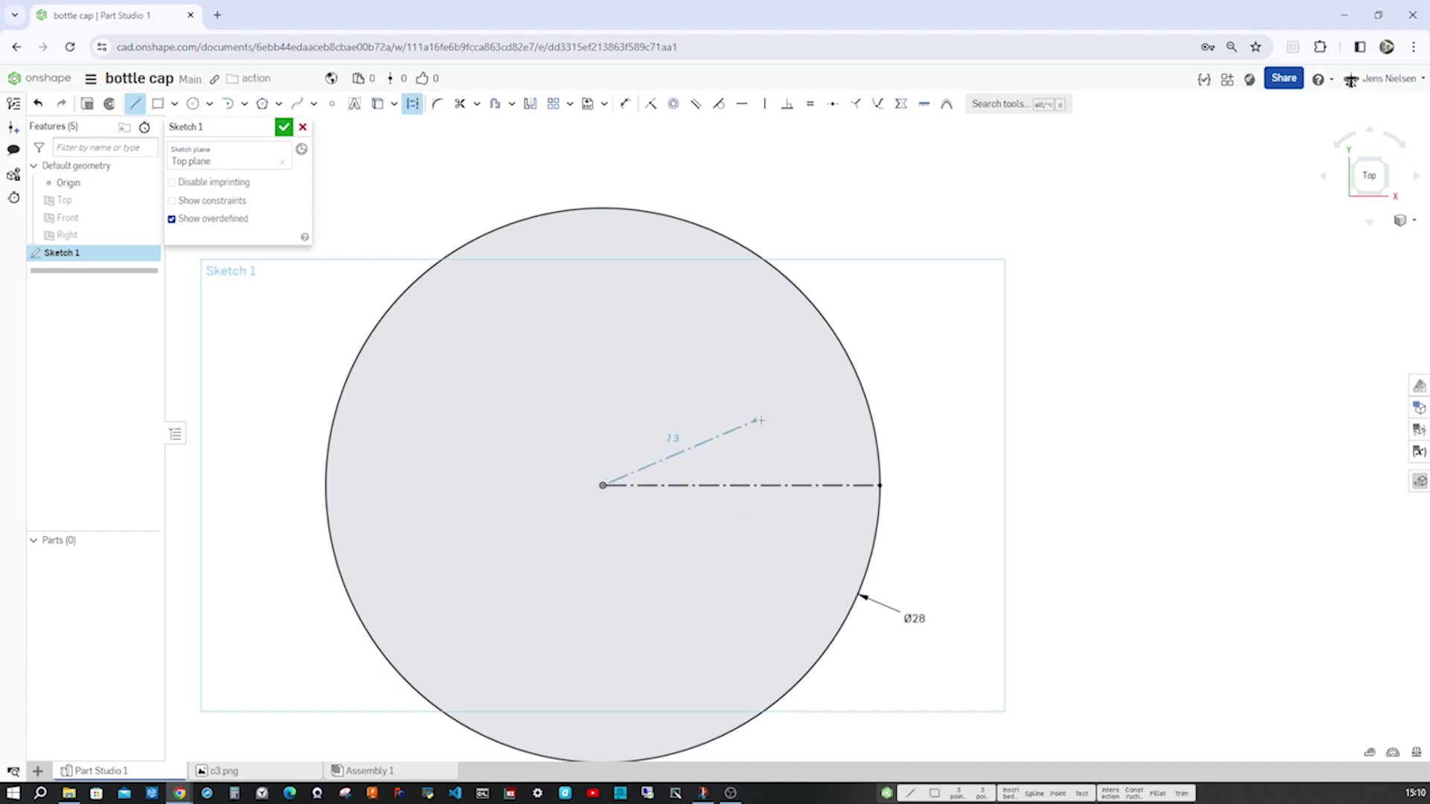
left_click(869, 402)
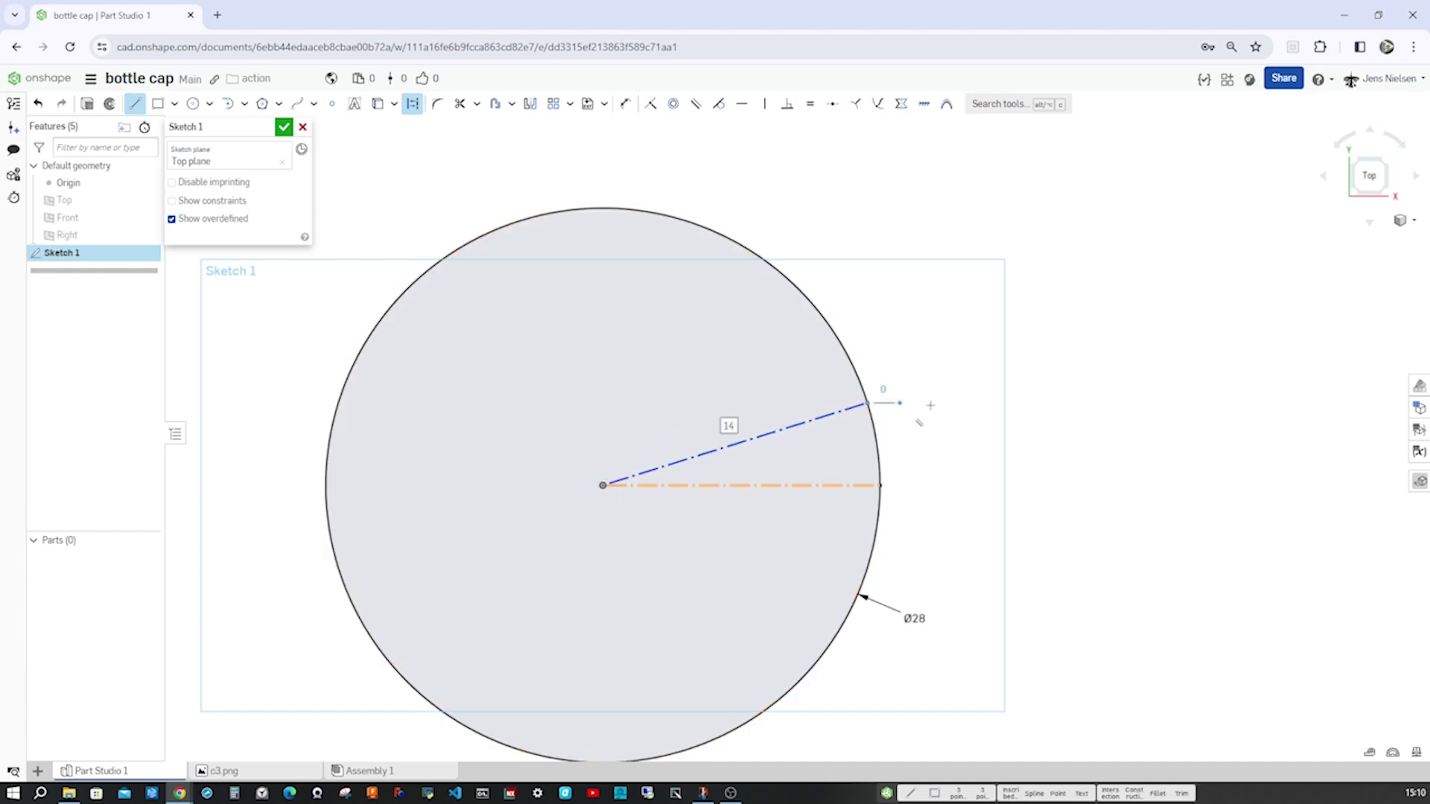
key("Escape")
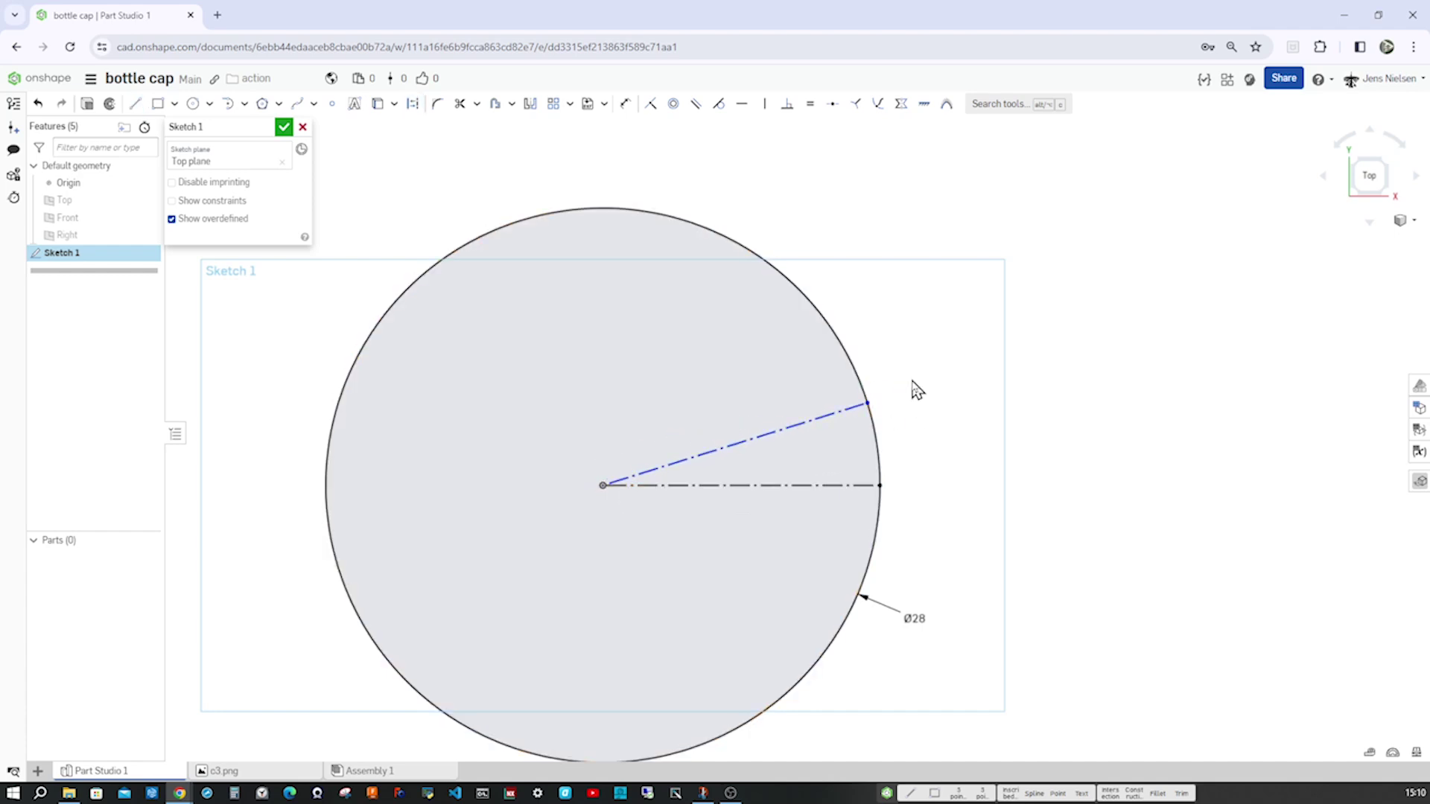
- Mirror the angled line across the horizontal line and trim the circle outside the wedge
left_click(529, 104)
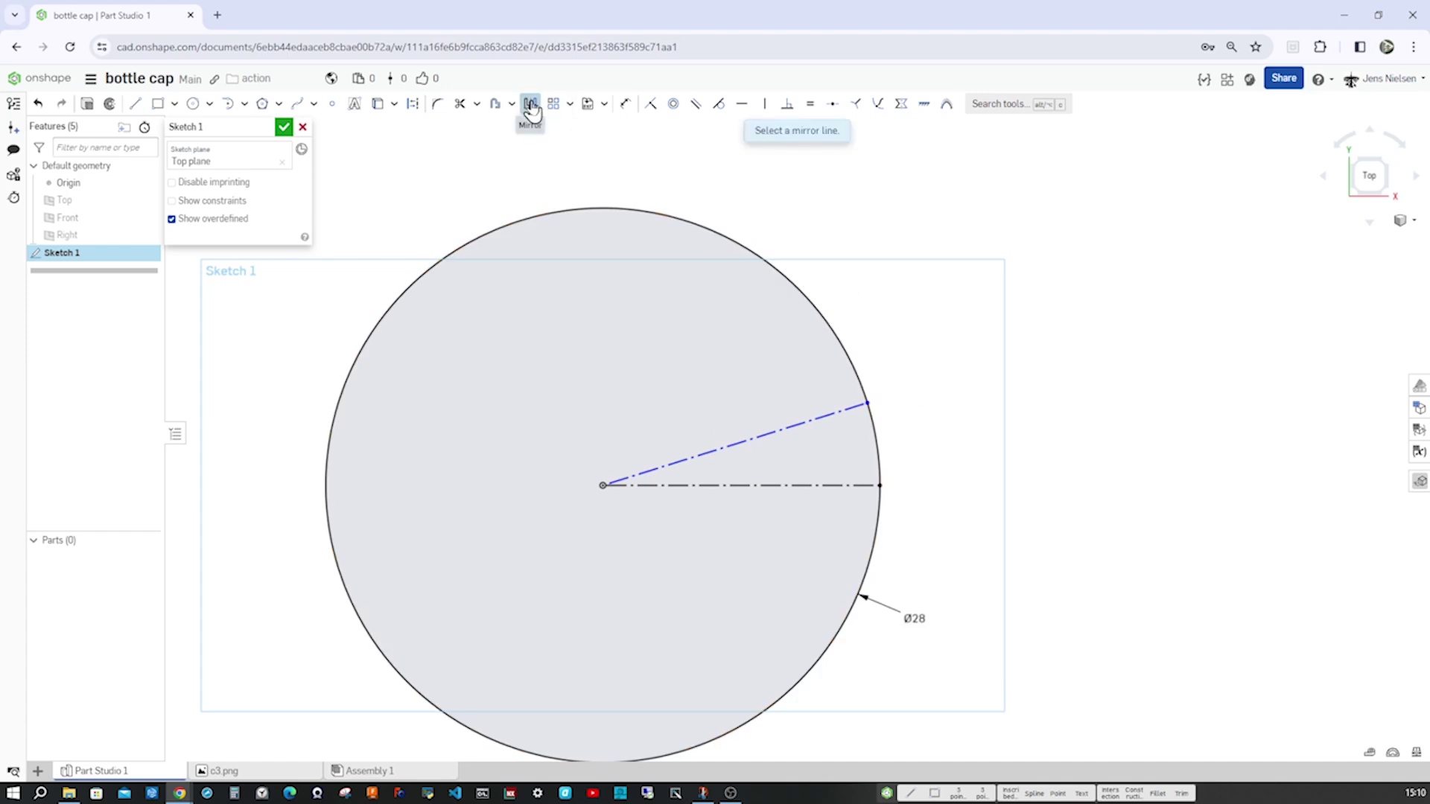
left_click(760, 485)
left_click(754, 443)
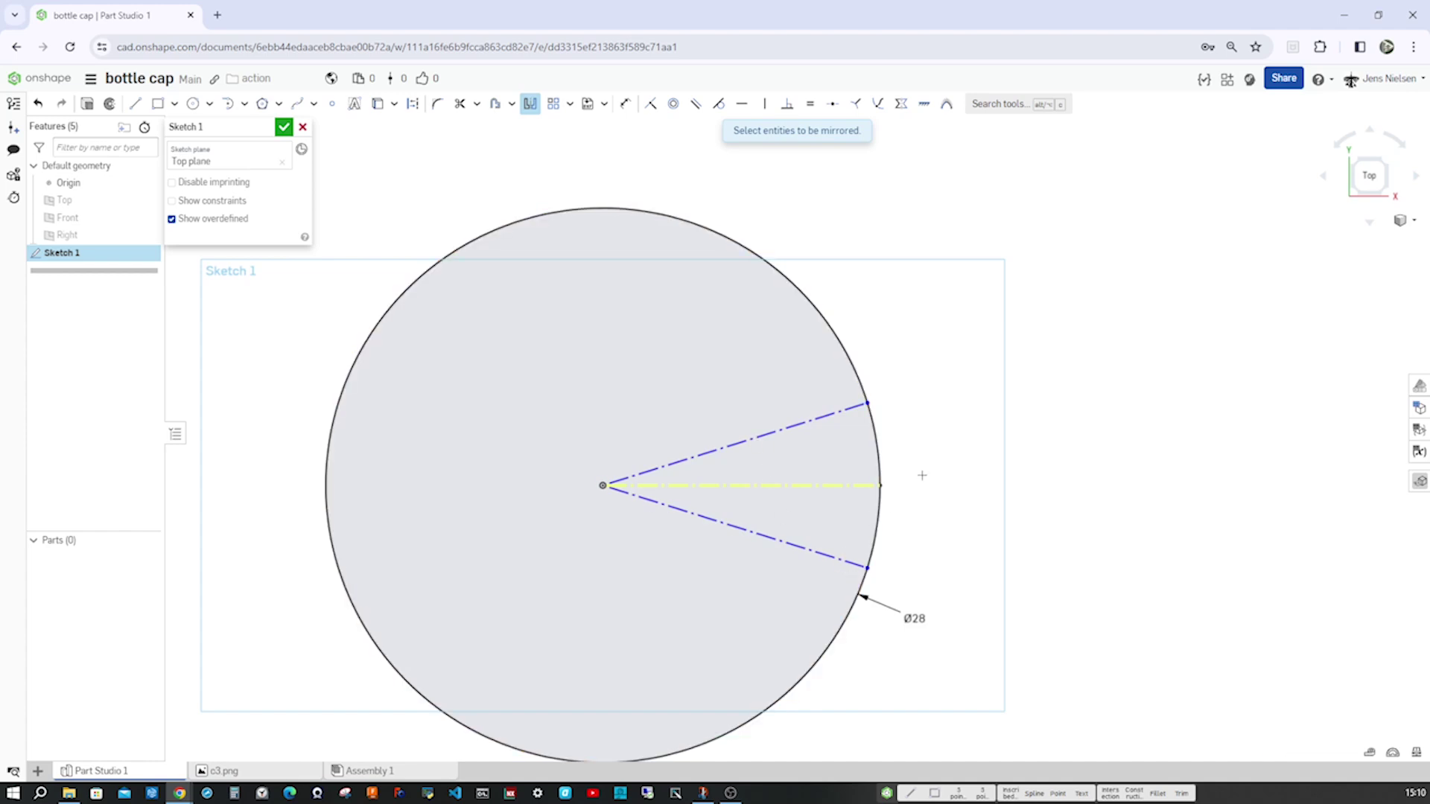
key("Escape")
key("m")
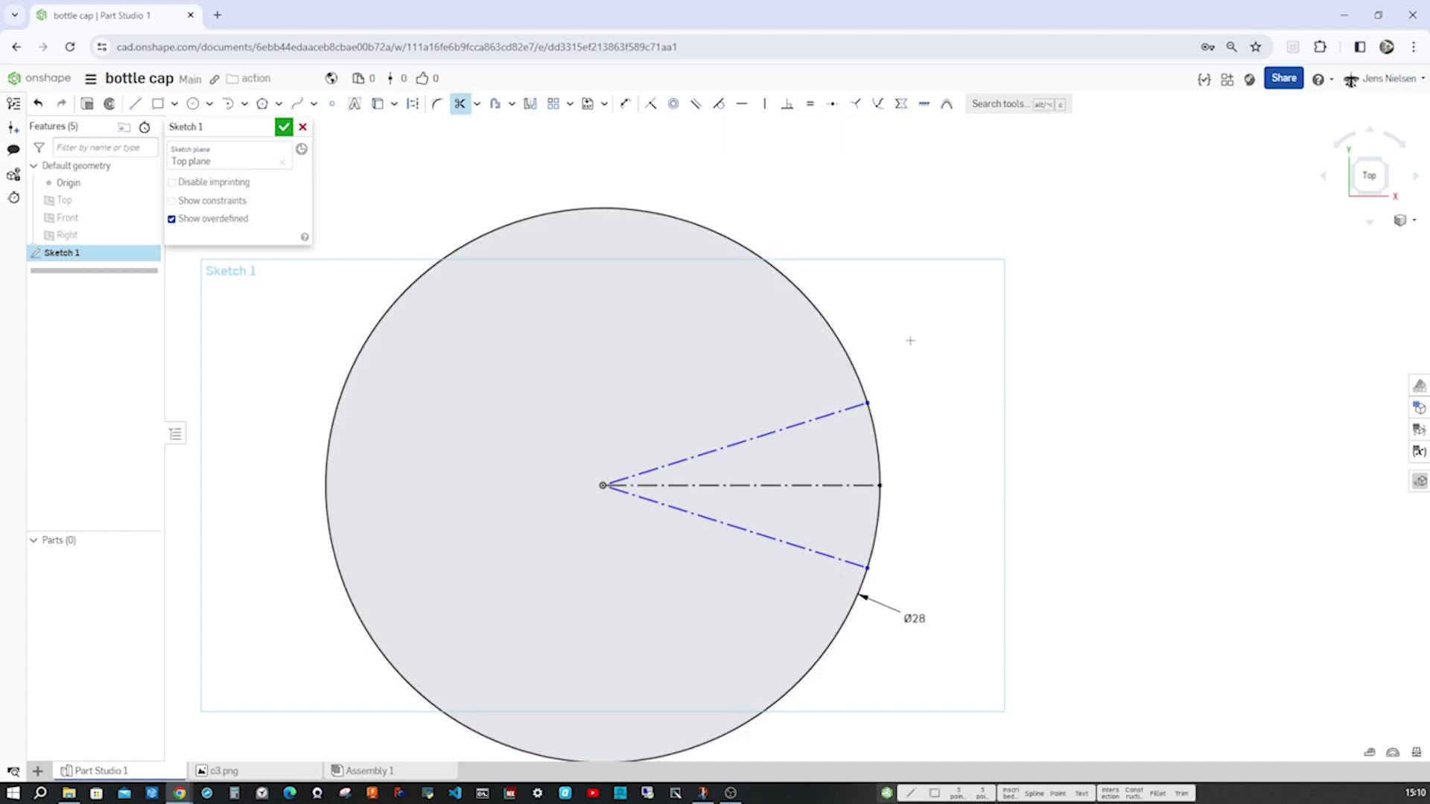
left_click_drag(907, 340, 744, 370)
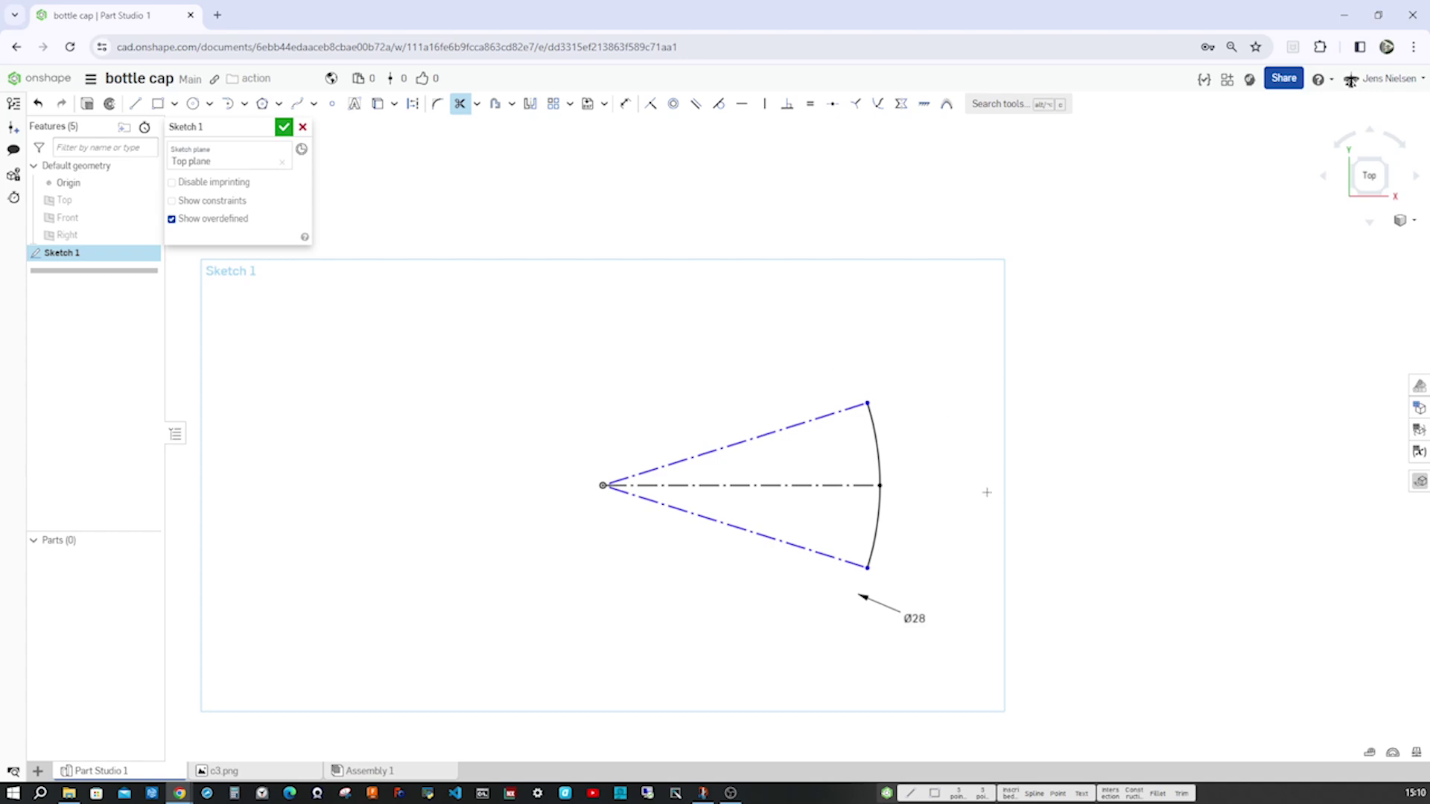
scroll(925, 507, "up", 5)
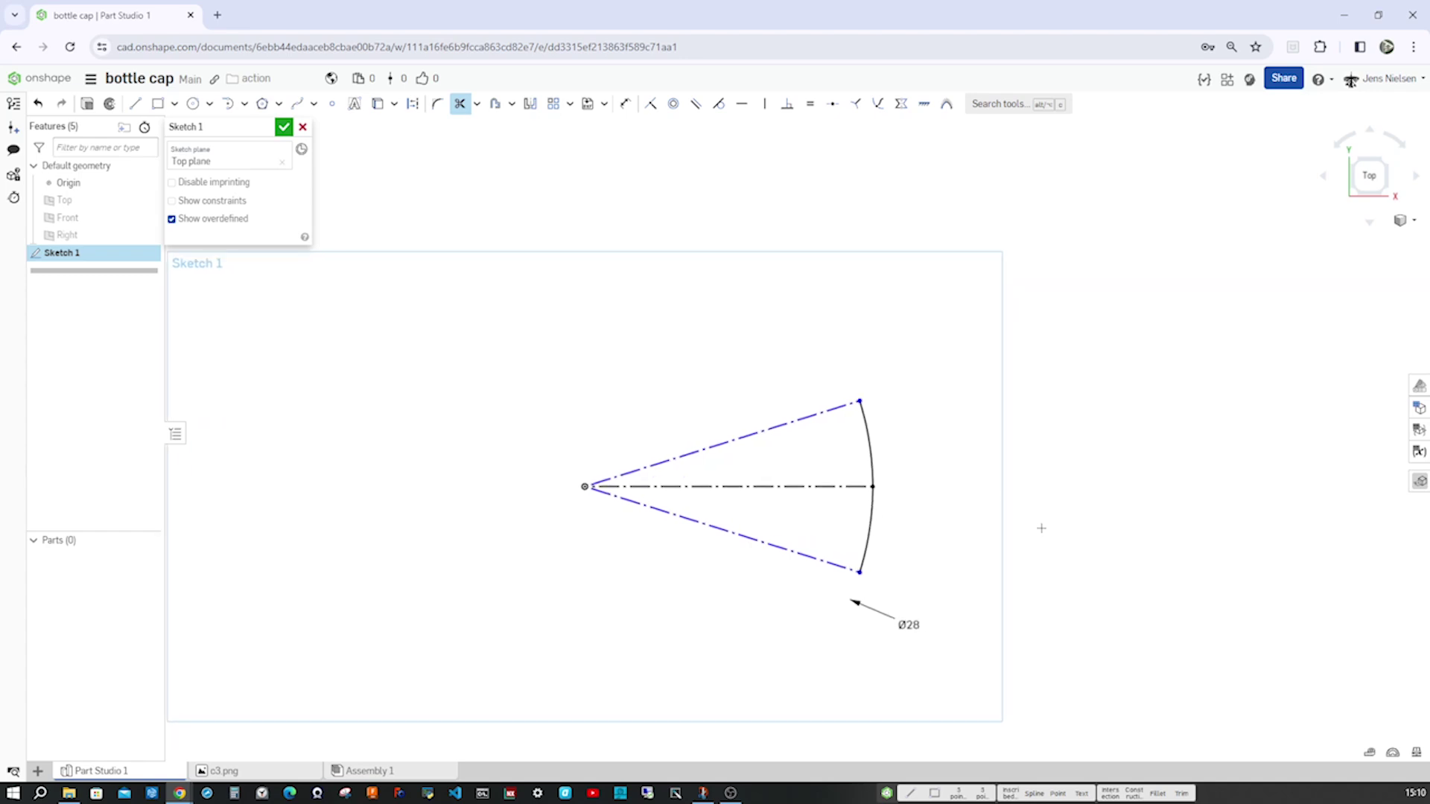
- Dimension the angle between the wedge lines as 360/22 (16°) and move the dimension outward
key("u")
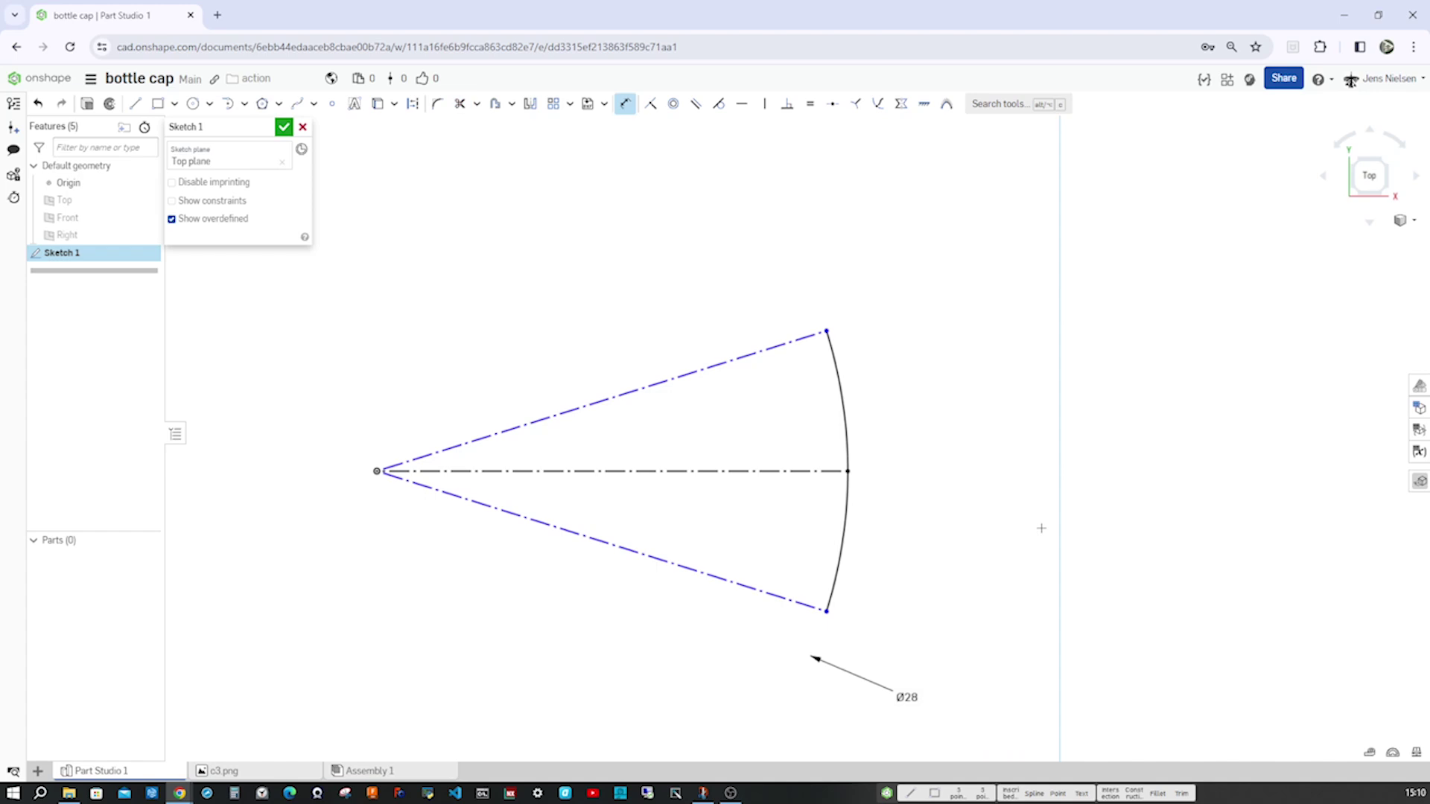
left_click(784, 600)
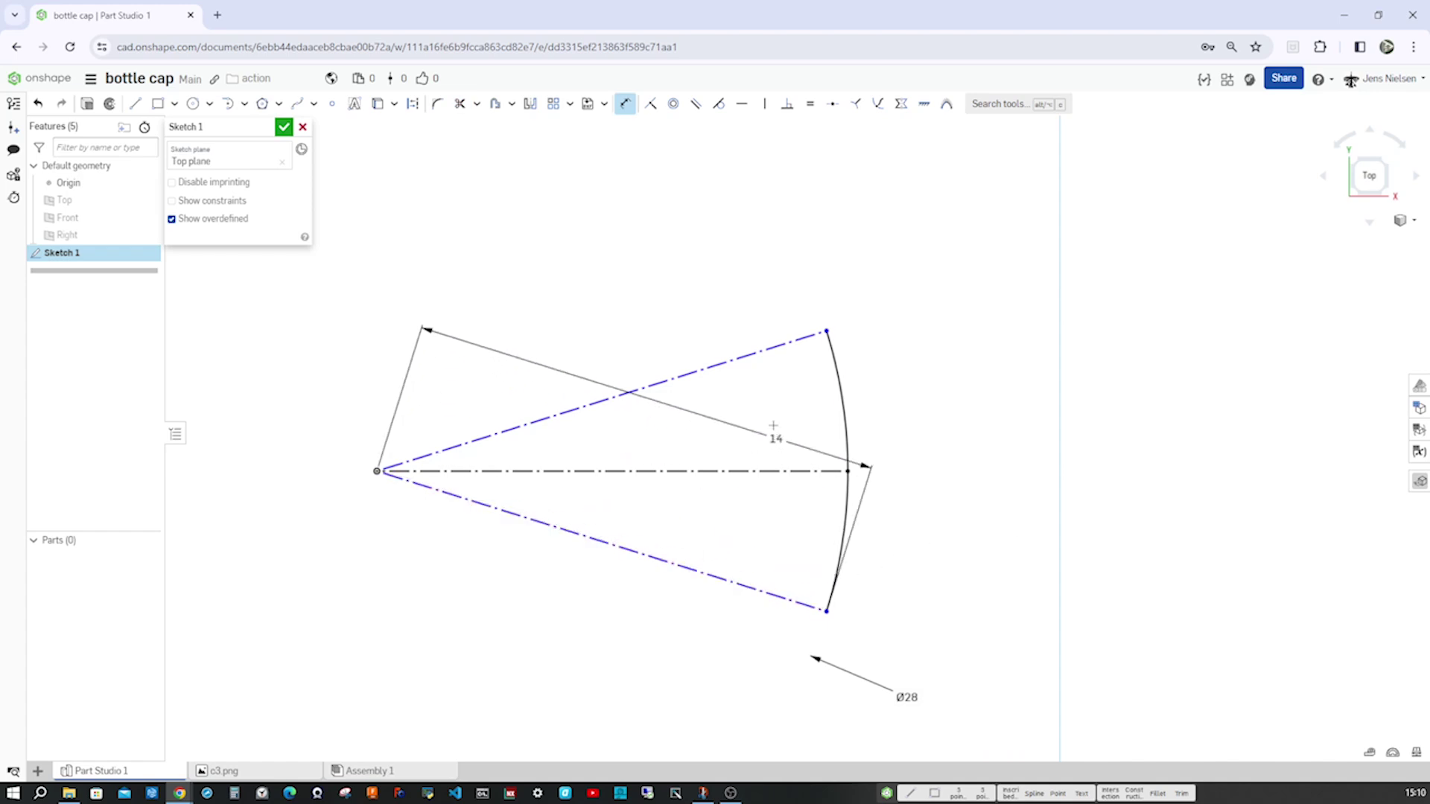
left_click(752, 356)
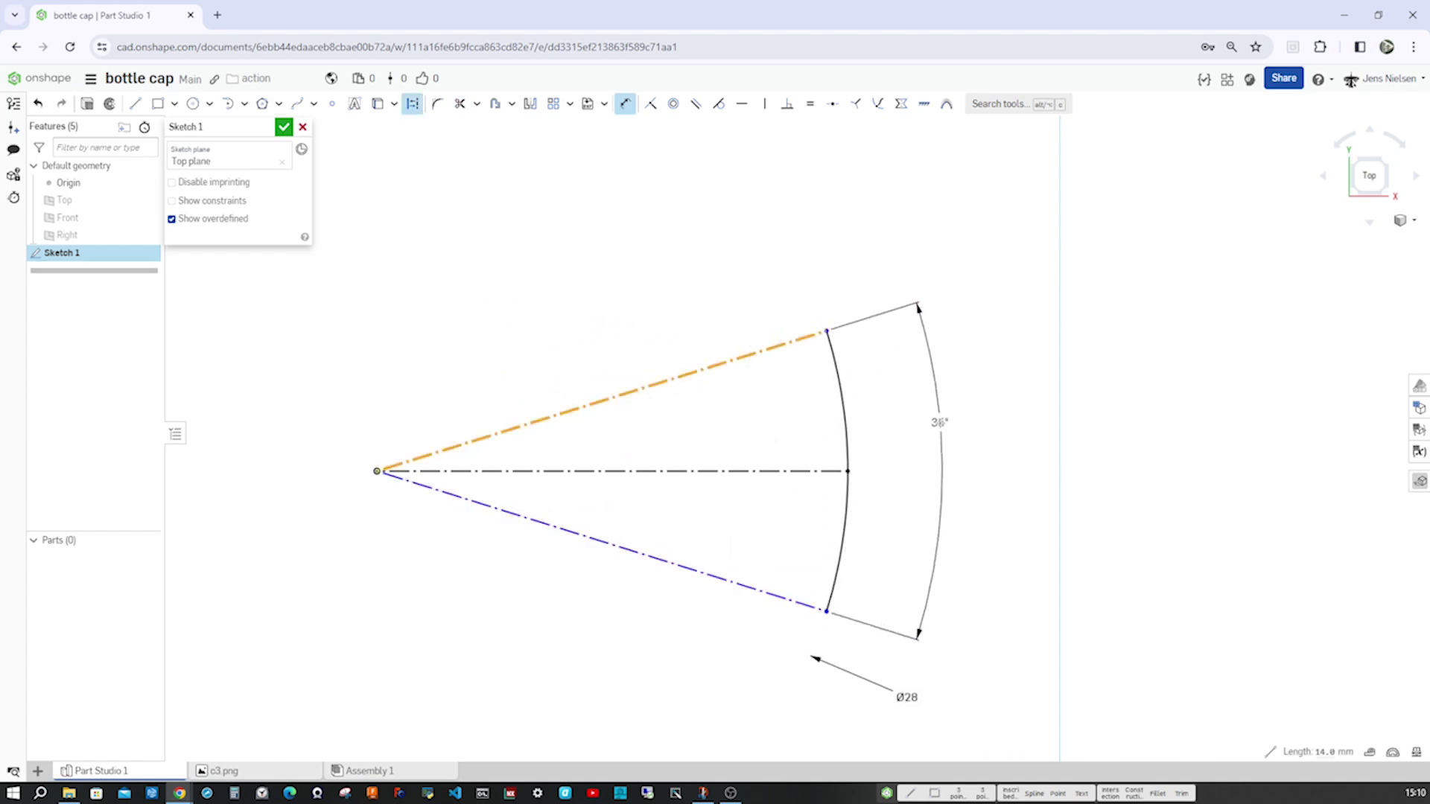
left_click(940, 420)
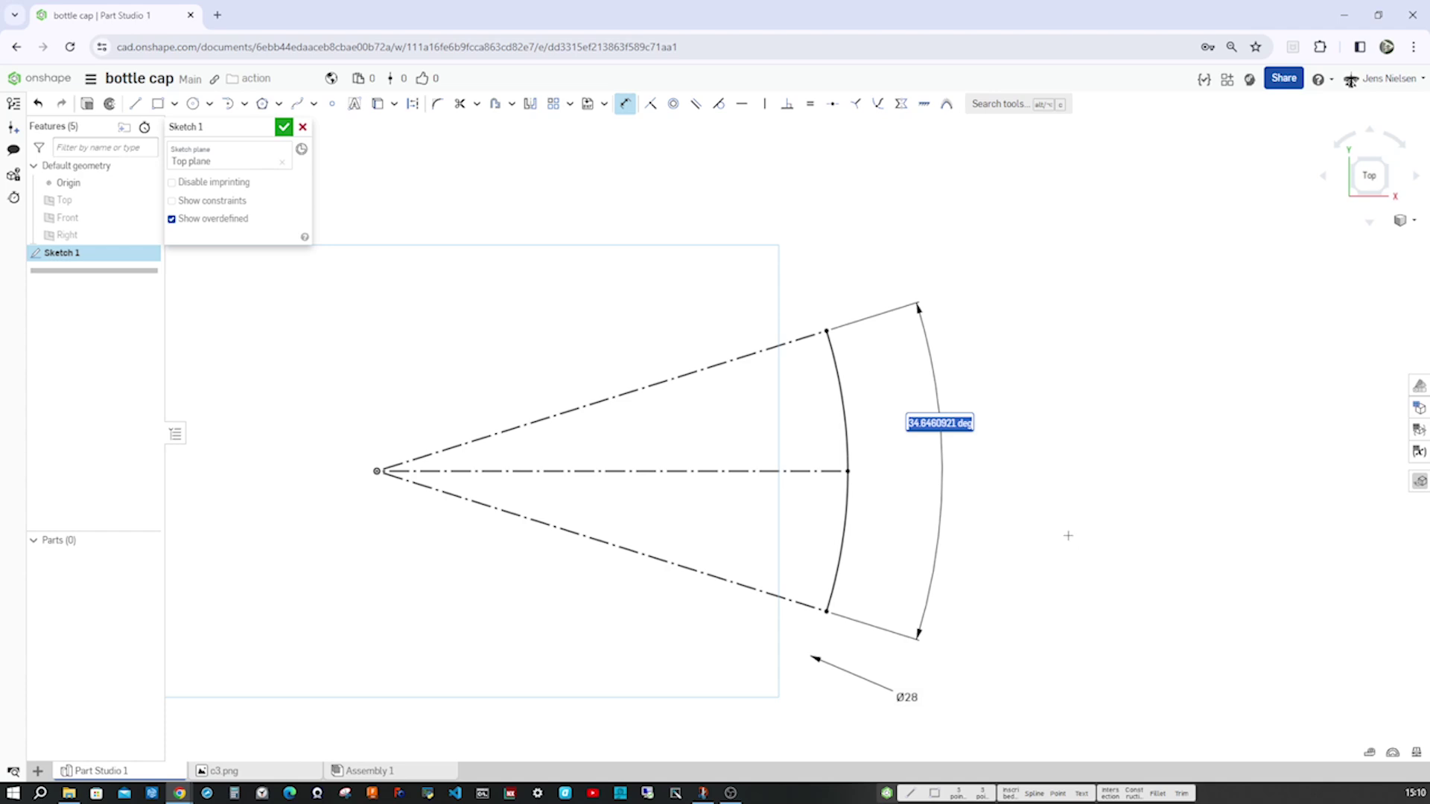
type("3")
type("60/22")
key("Return")
left_click_drag(923, 333, 1002, 415)
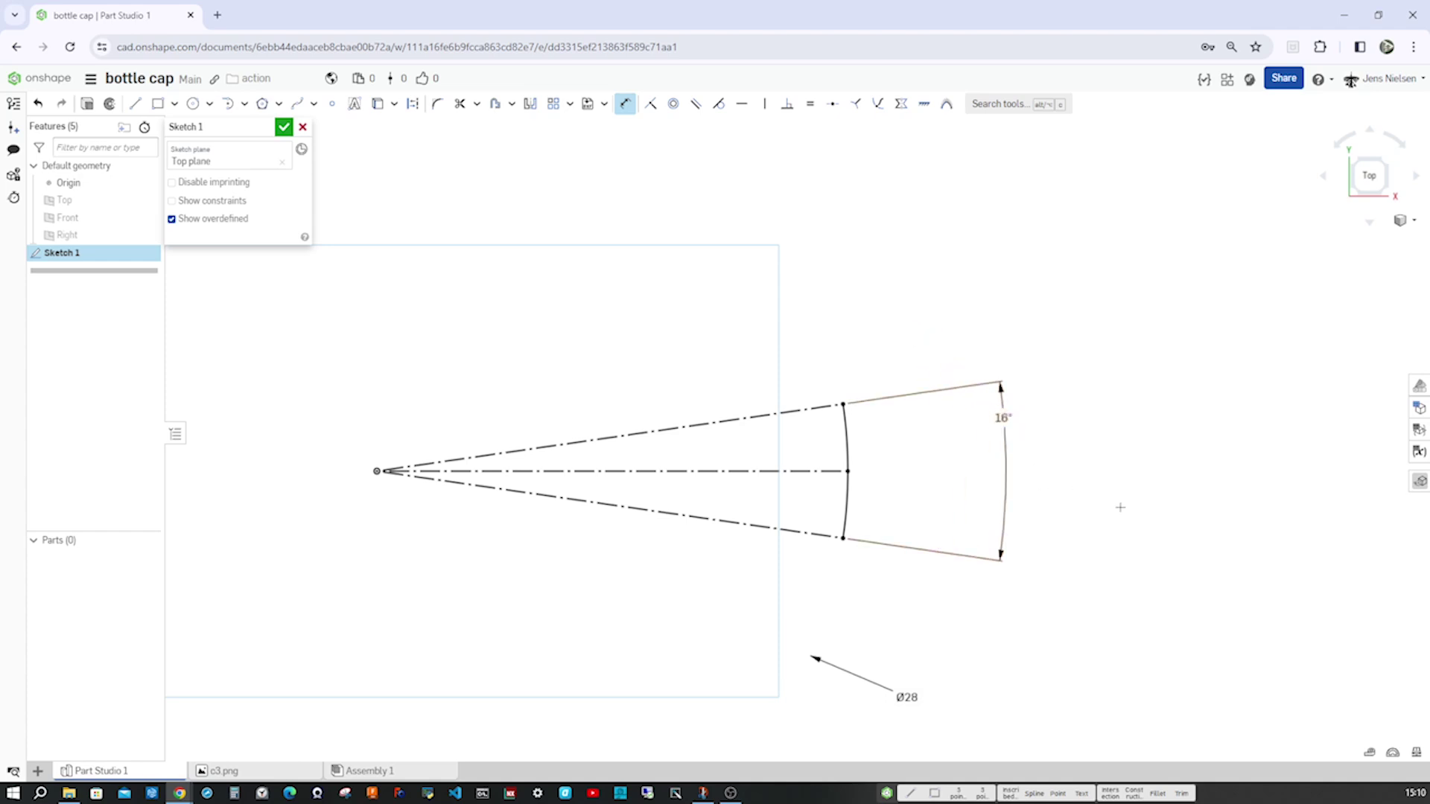
- Draw a centre-point arc at the profile's lower corner plus a tangent arc joining the long curve
key("s")
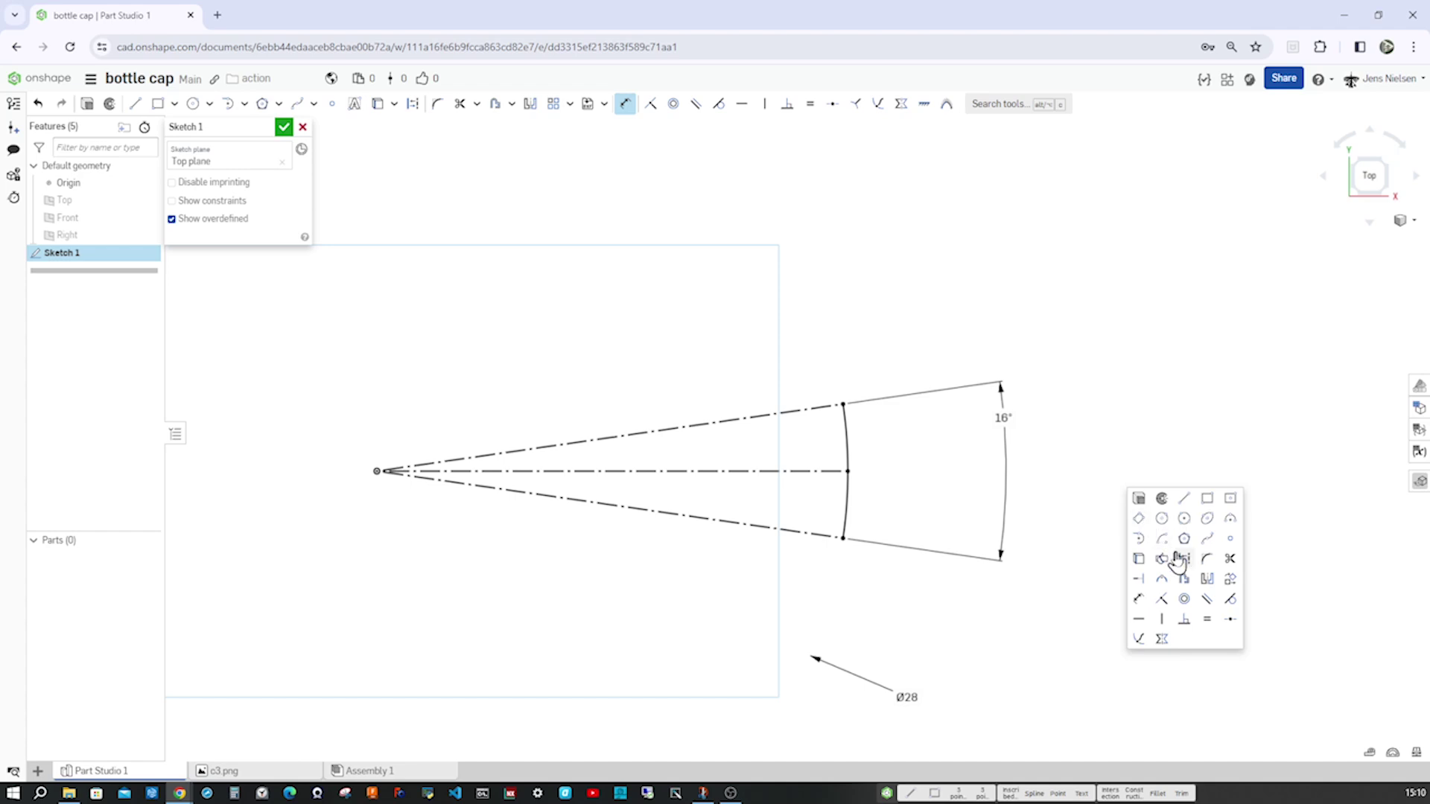
left_click(1167, 540)
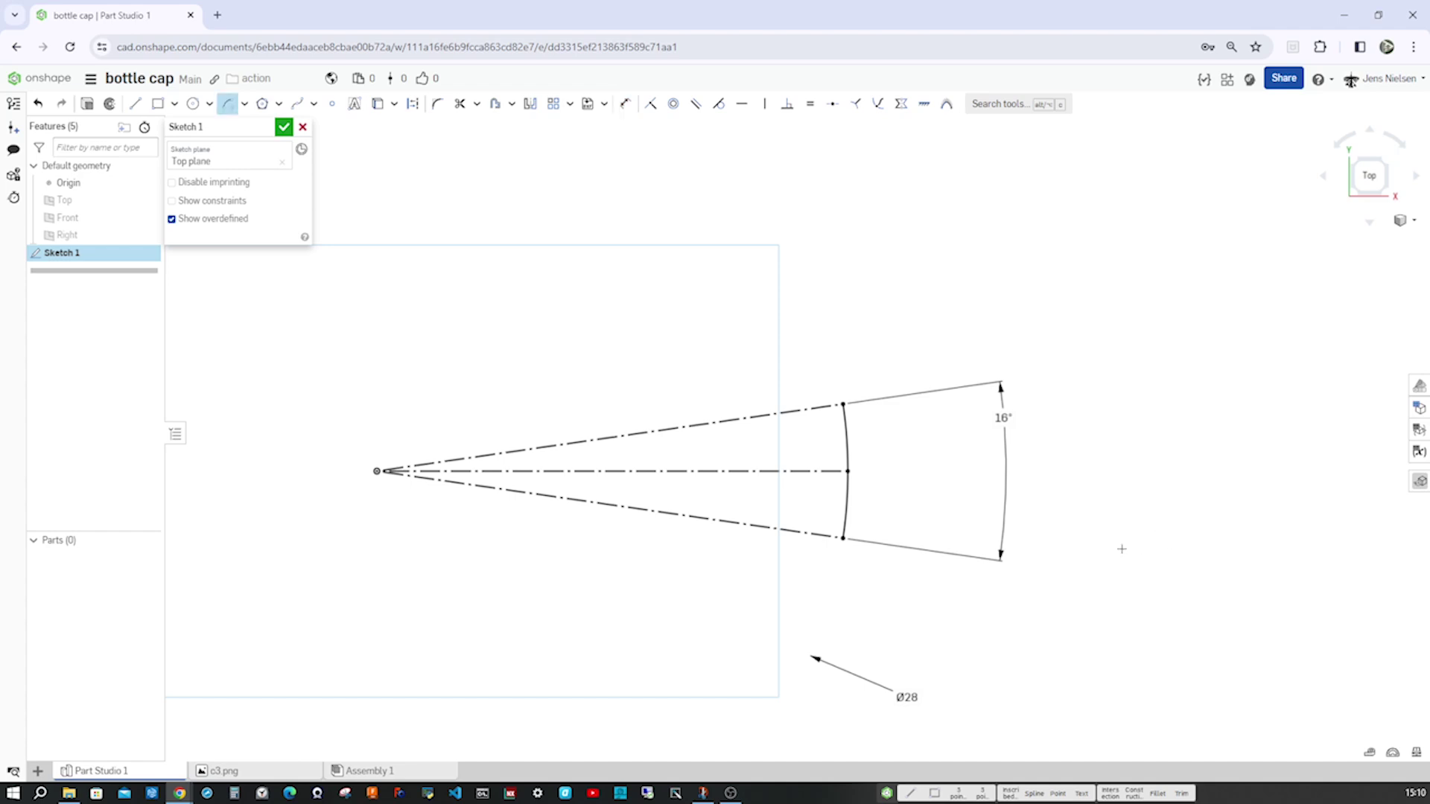
scroll(1121, 549, "up", 6)
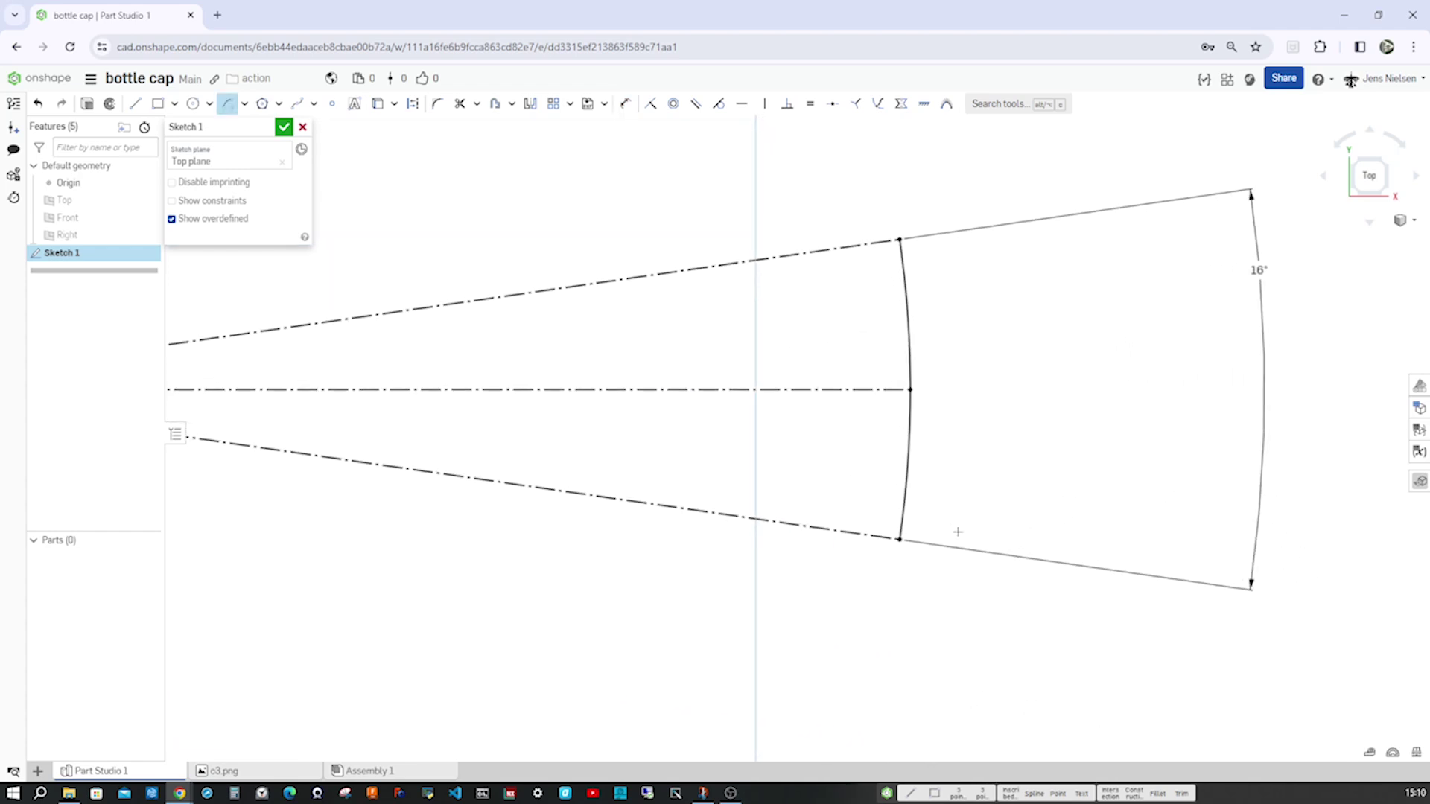
scroll(942, 547, "up", 1)
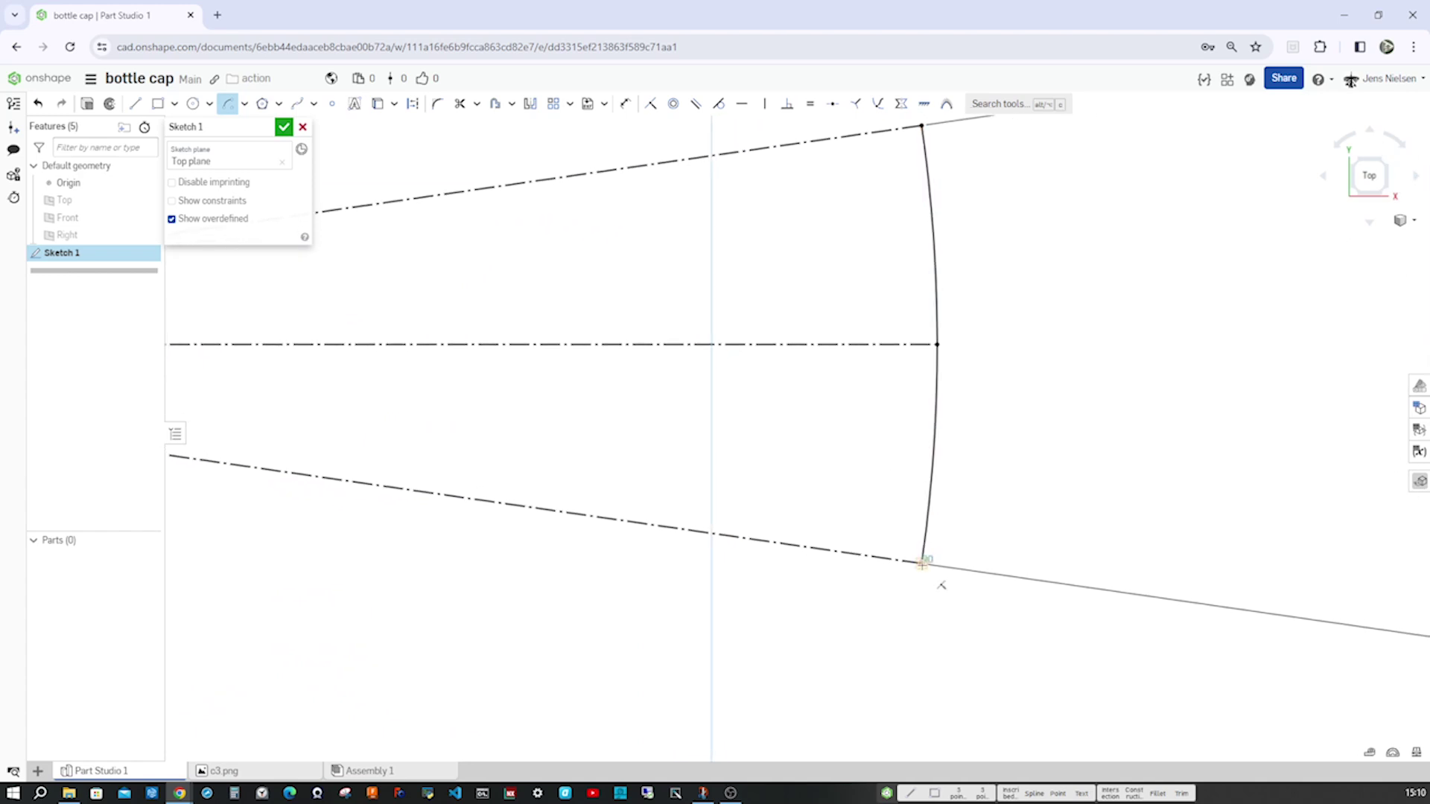
left_click(922, 563)
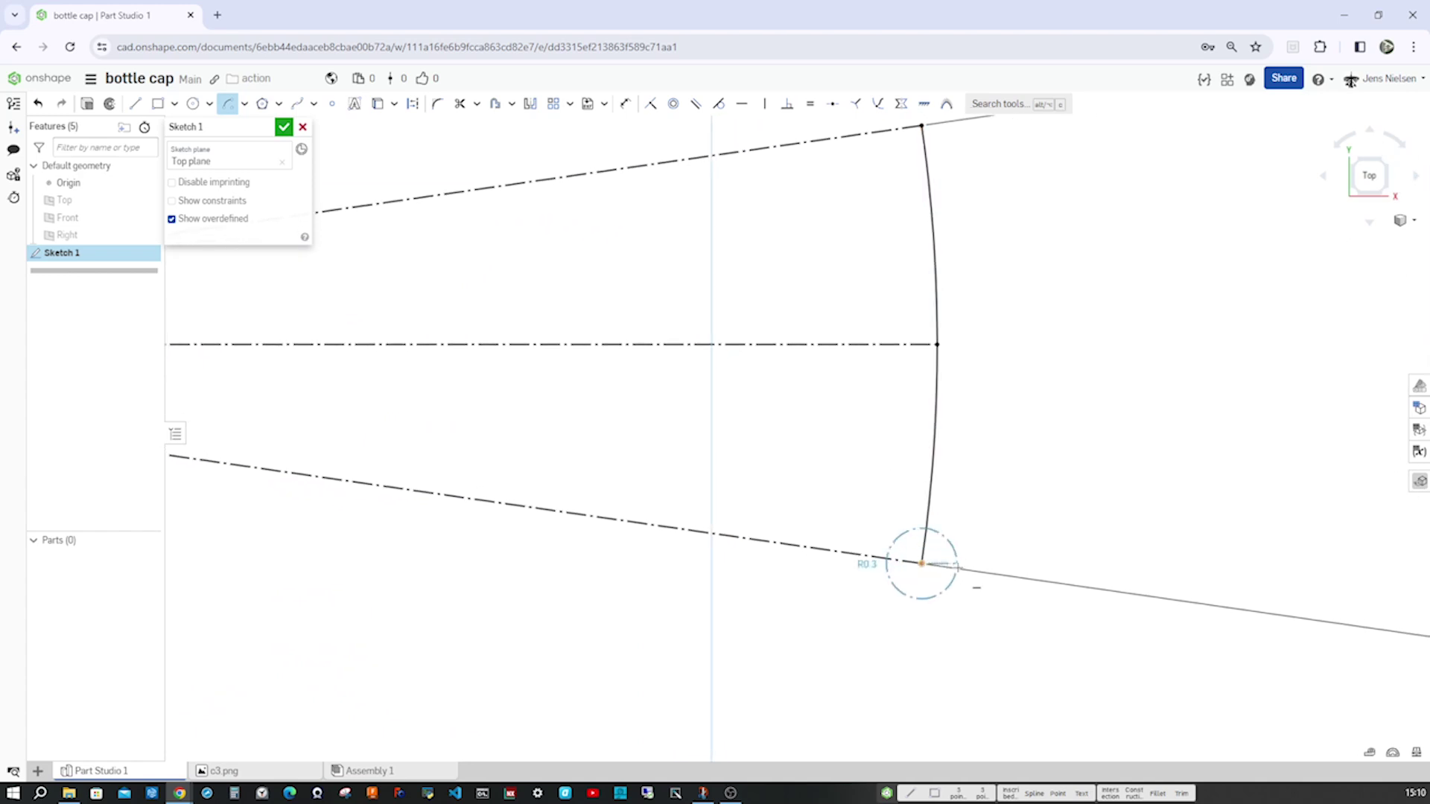
left_click(997, 594)
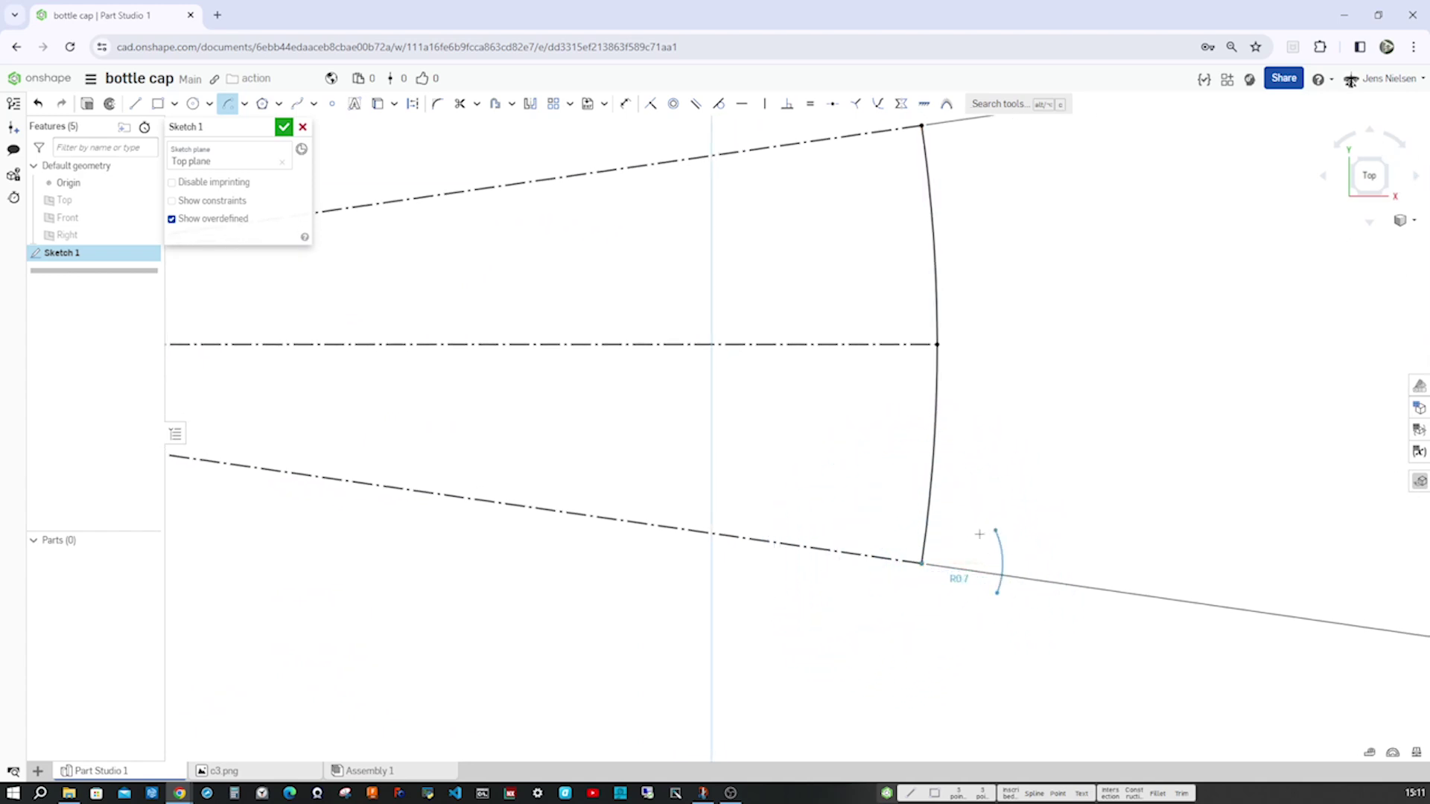
left_click(957, 494)
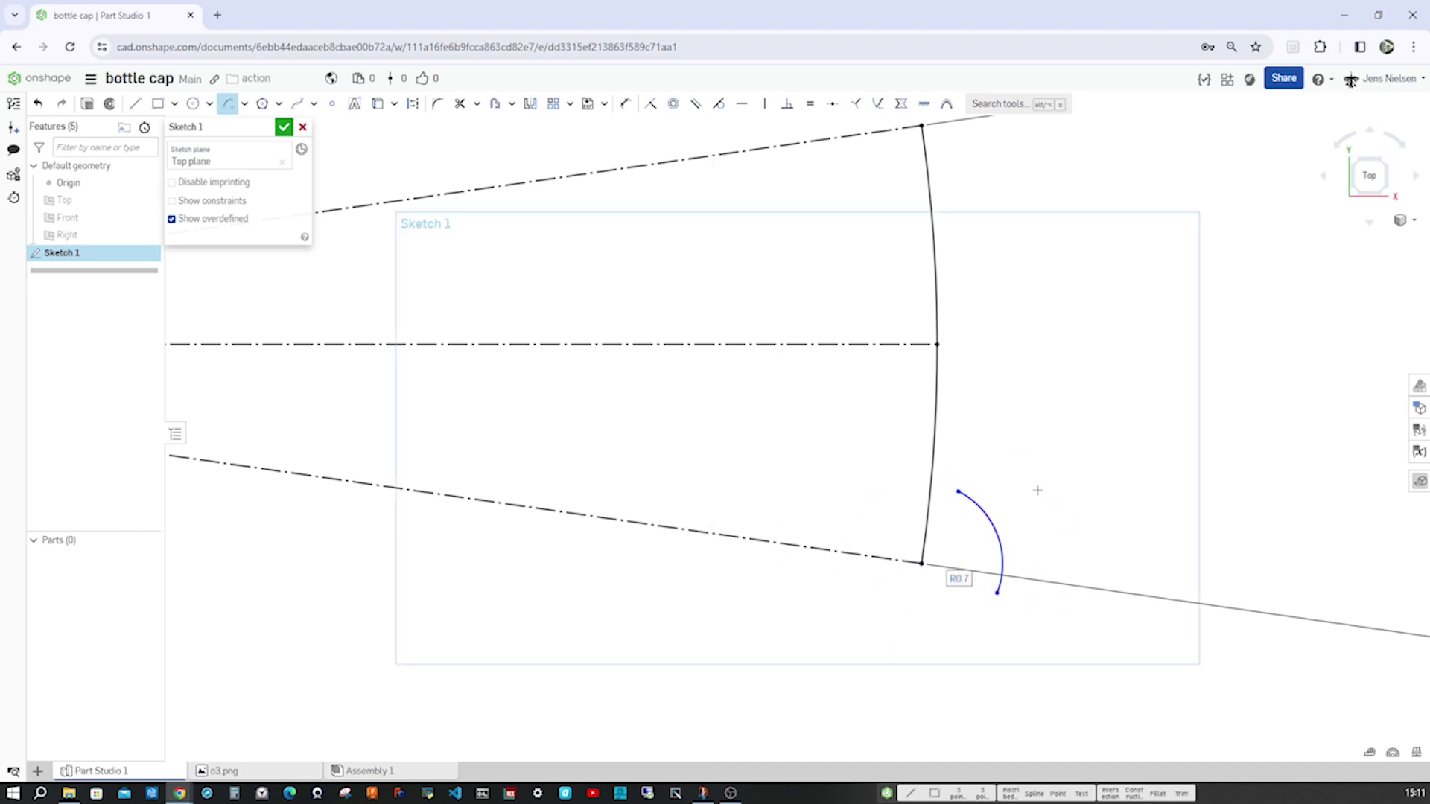
right_click(1037, 490)
left_click(1059, 523)
left_click_drag(957, 492, 933, 452)
key("Escape")
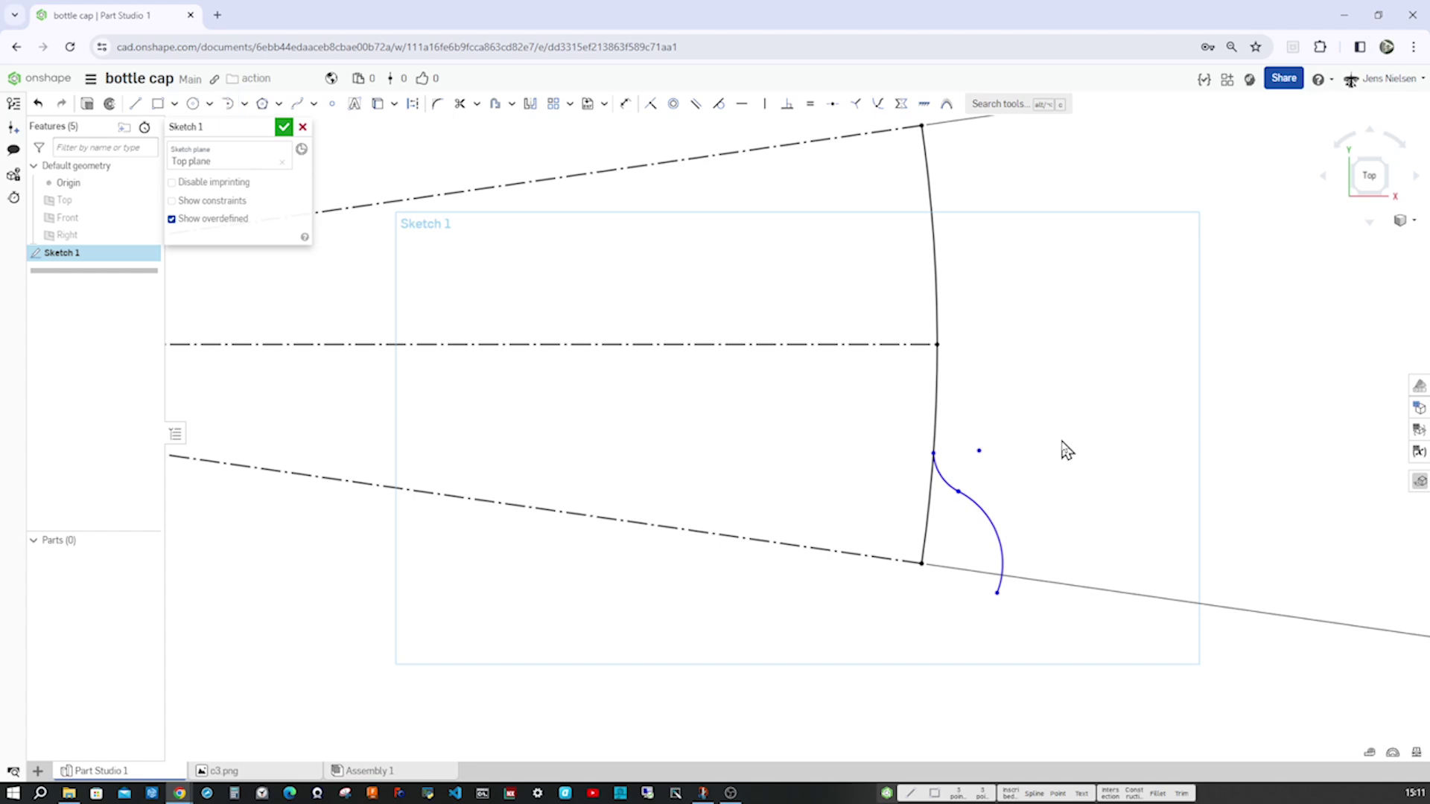
- Dimension the larger arc to R0.8 and the small arc to R0.4
key("d")
left_click(997, 521)
left_click(1014, 516)
key("BackSpace")
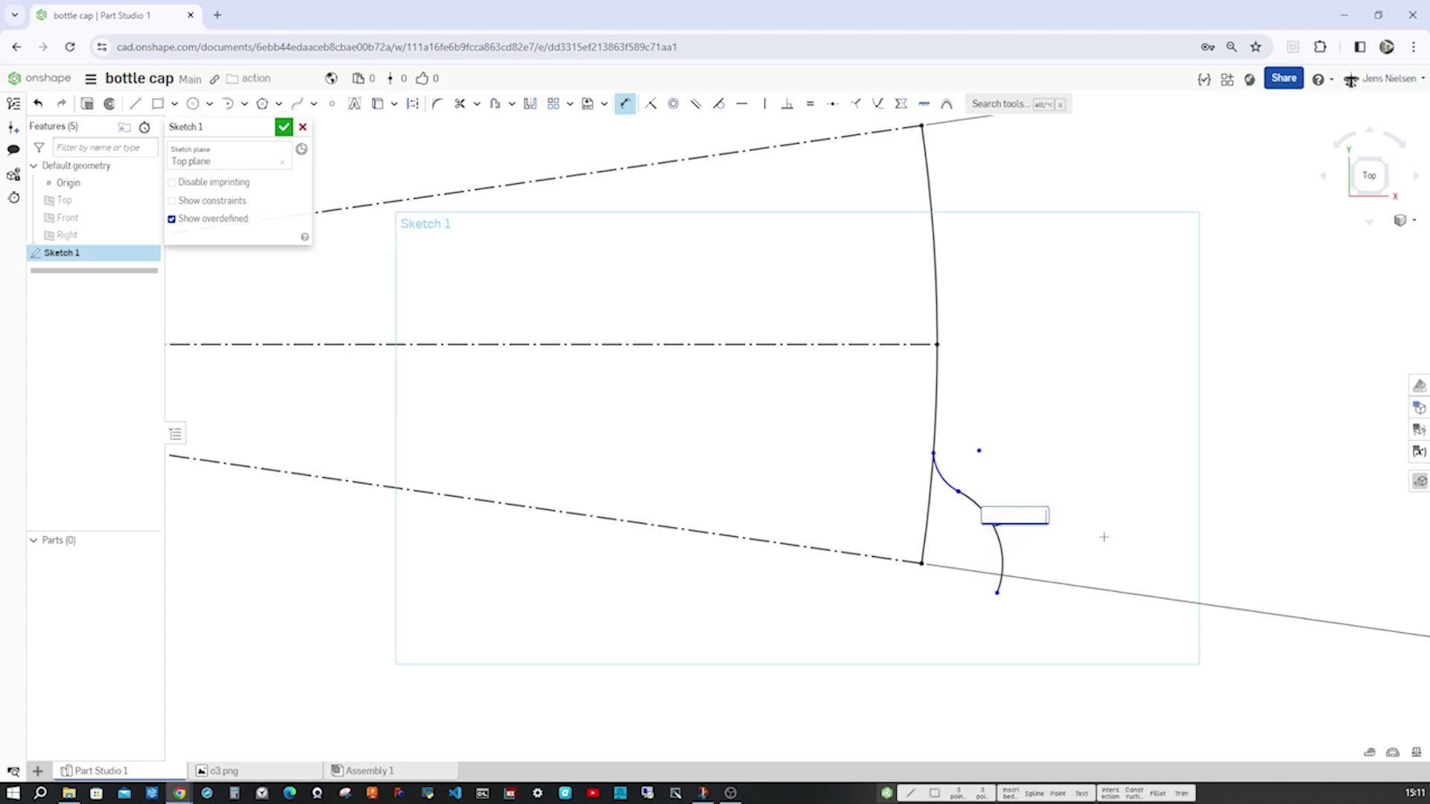
type("0.8")
key("Return")
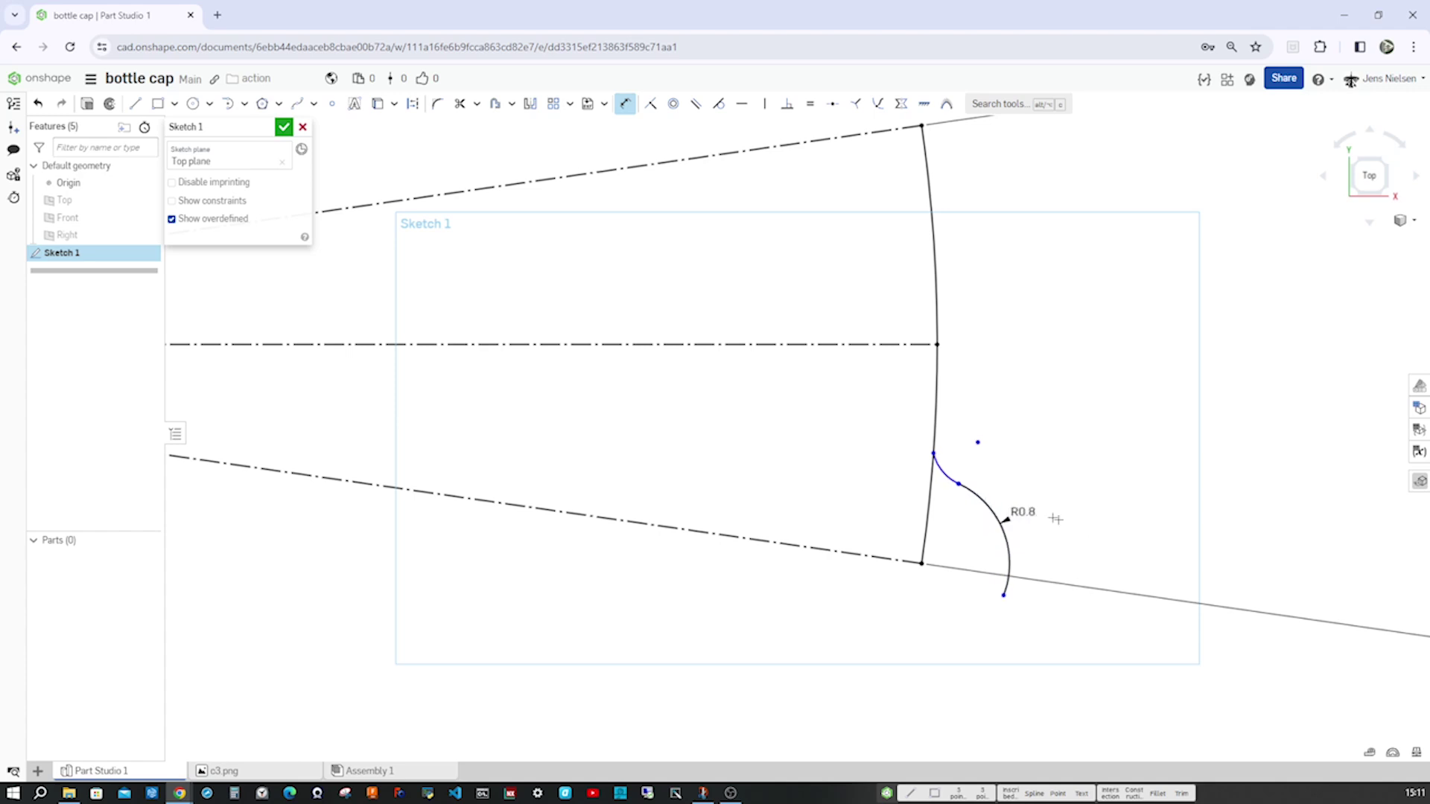
double_click(956, 463)
key("BackSpace")
type("0.4")
key("Return")
key("Escape")
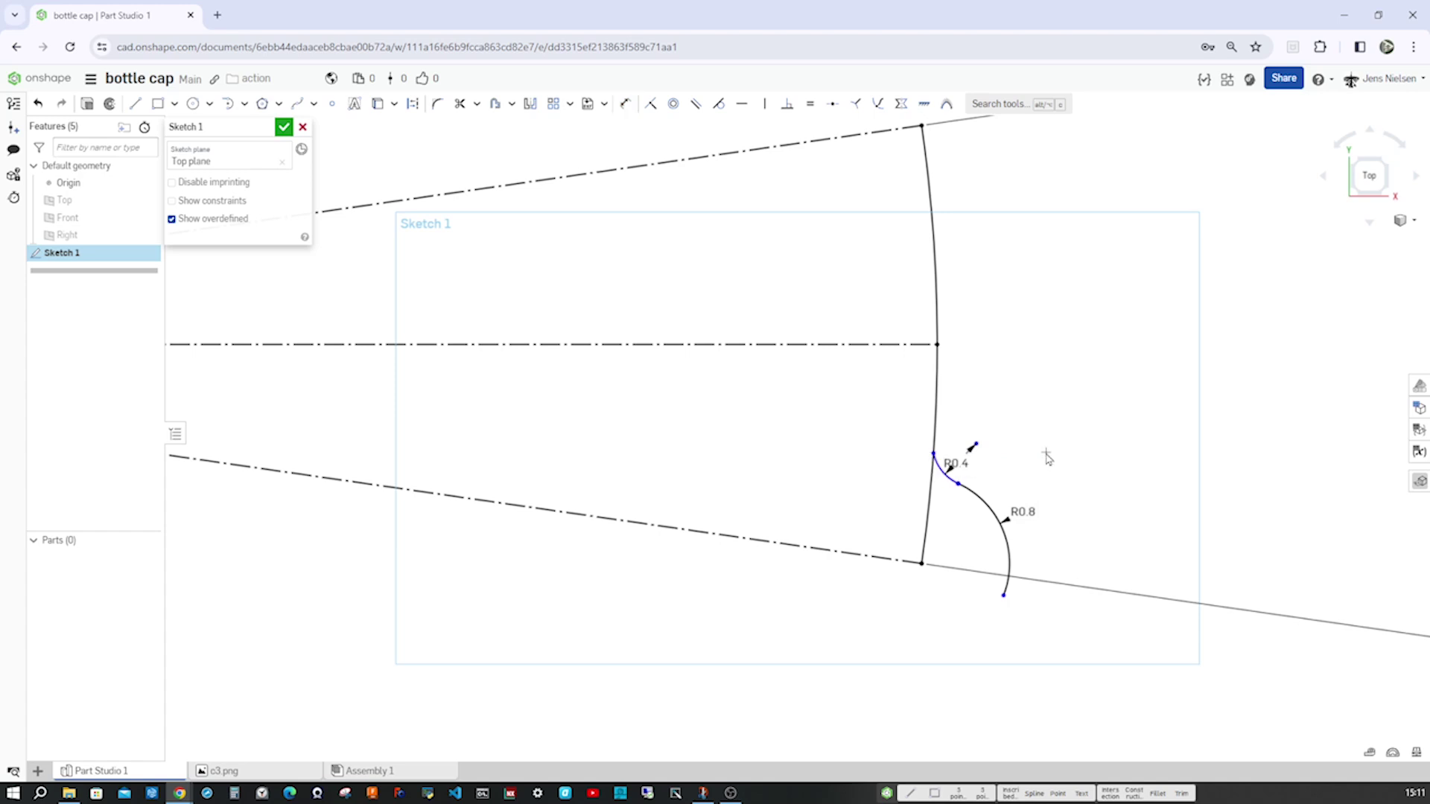
- Make the R0.4 arc tangent to the long curve and trim the leftover bottom segments
key("t")
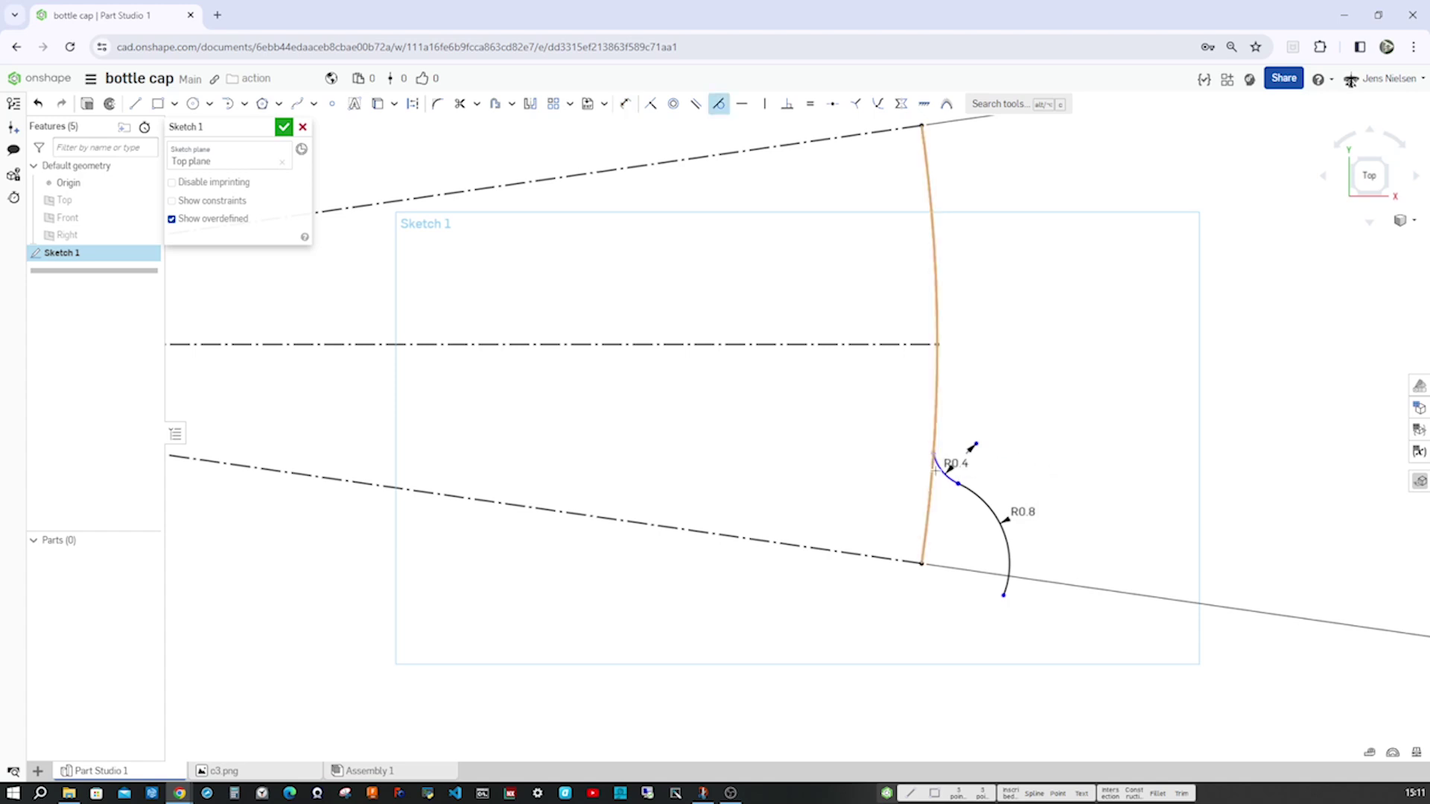
left_click(938, 469)
left_click(936, 387)
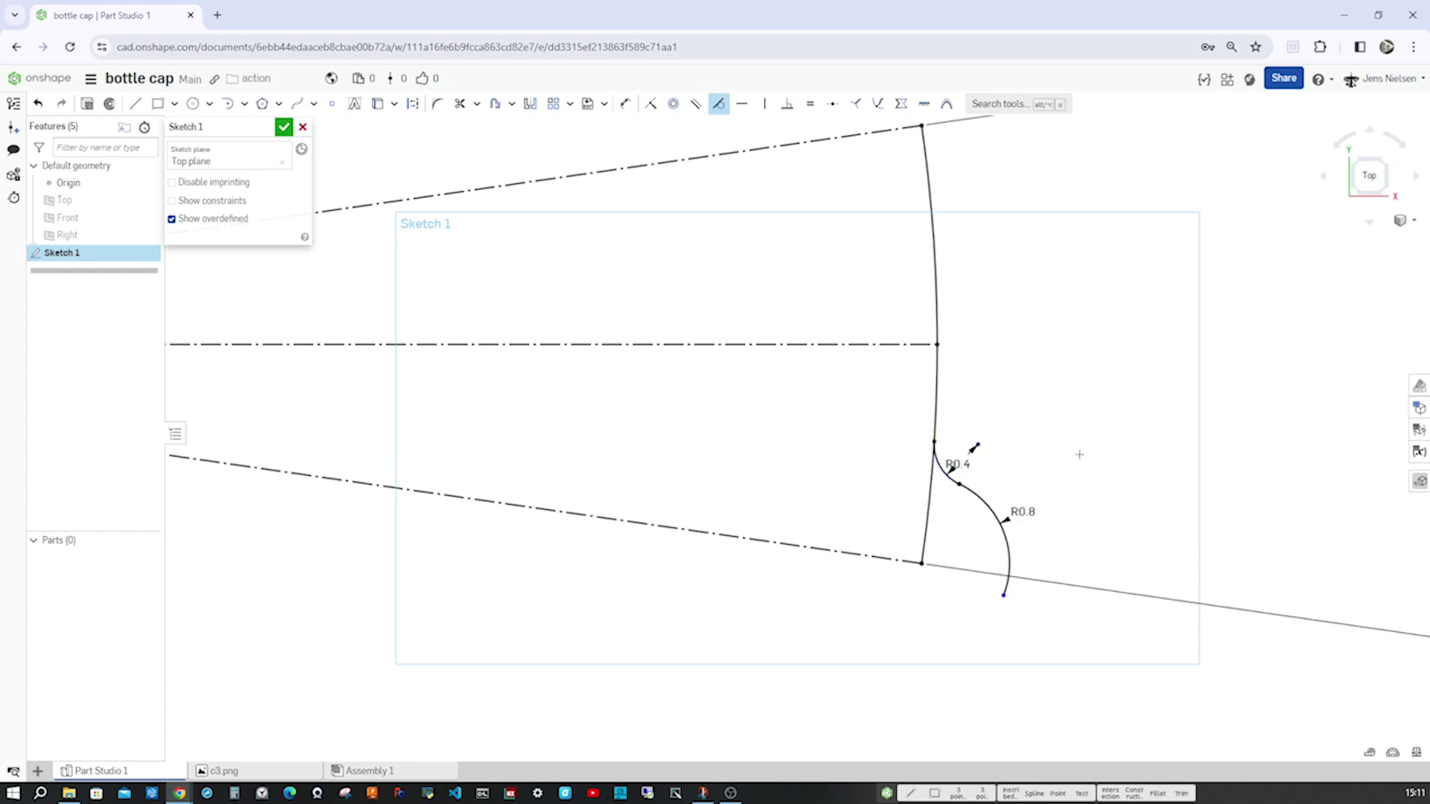
key("Escape")
left_click(974, 562)
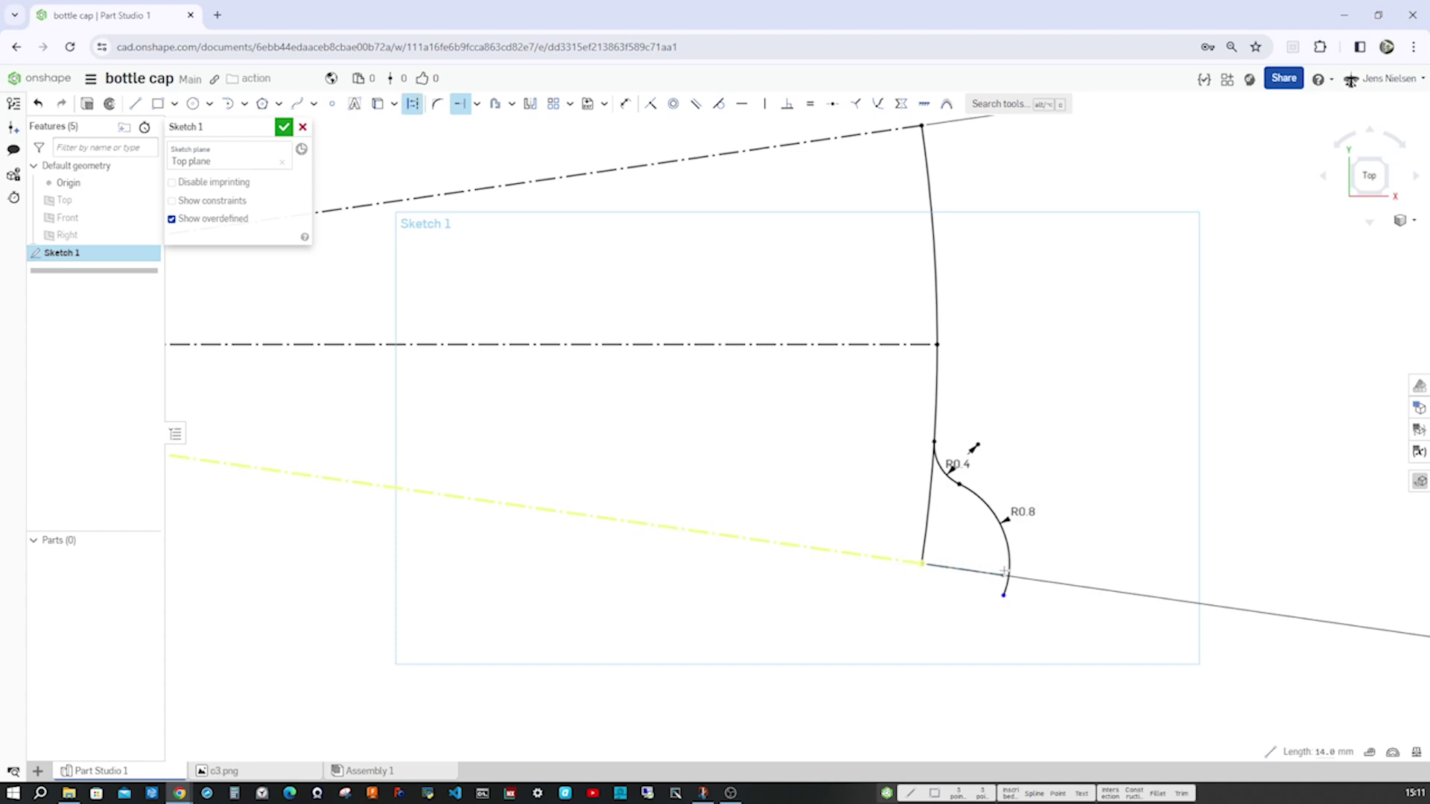
left_click(1009, 559)
key("Escape")
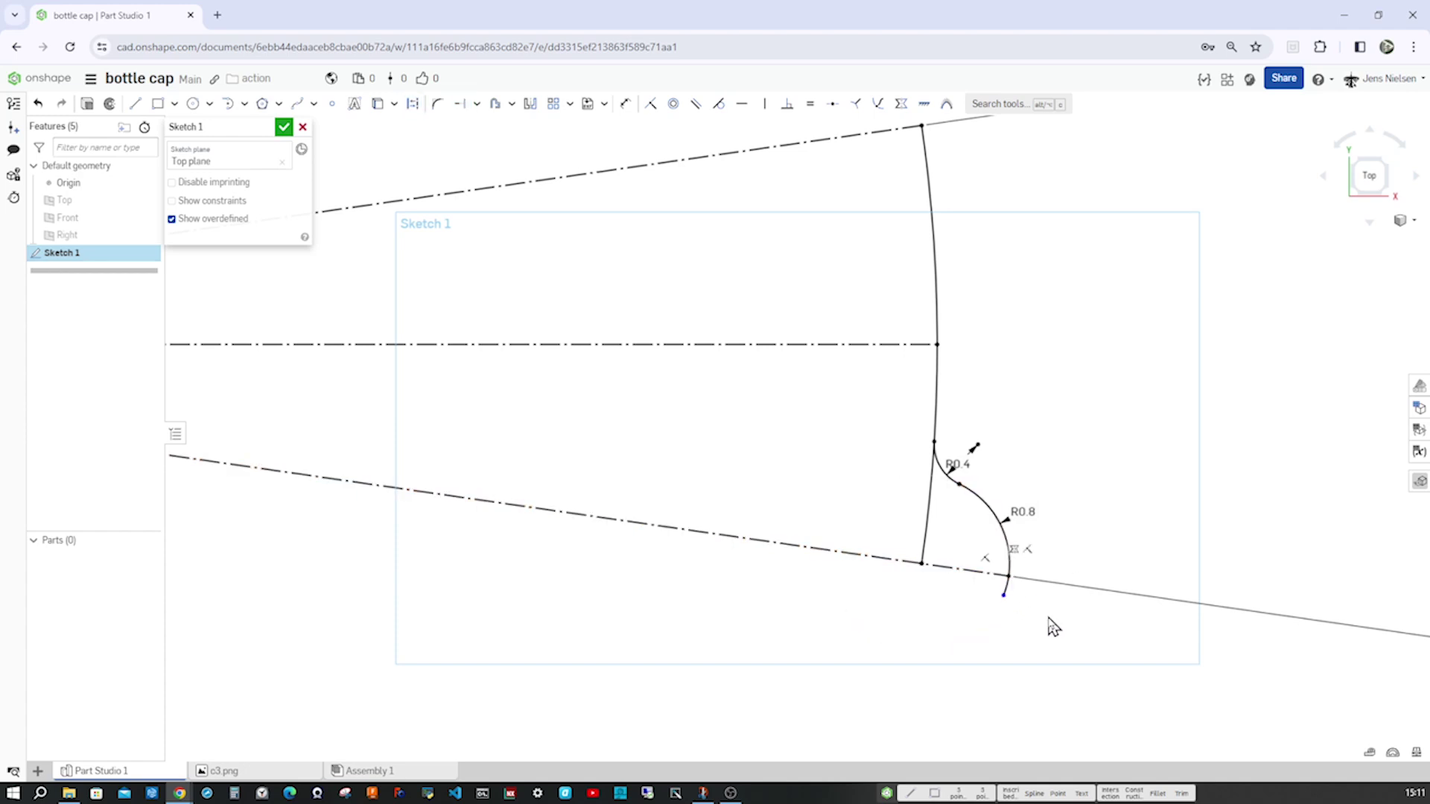
key("m")
left_click(1006, 588)
left_click(925, 531)
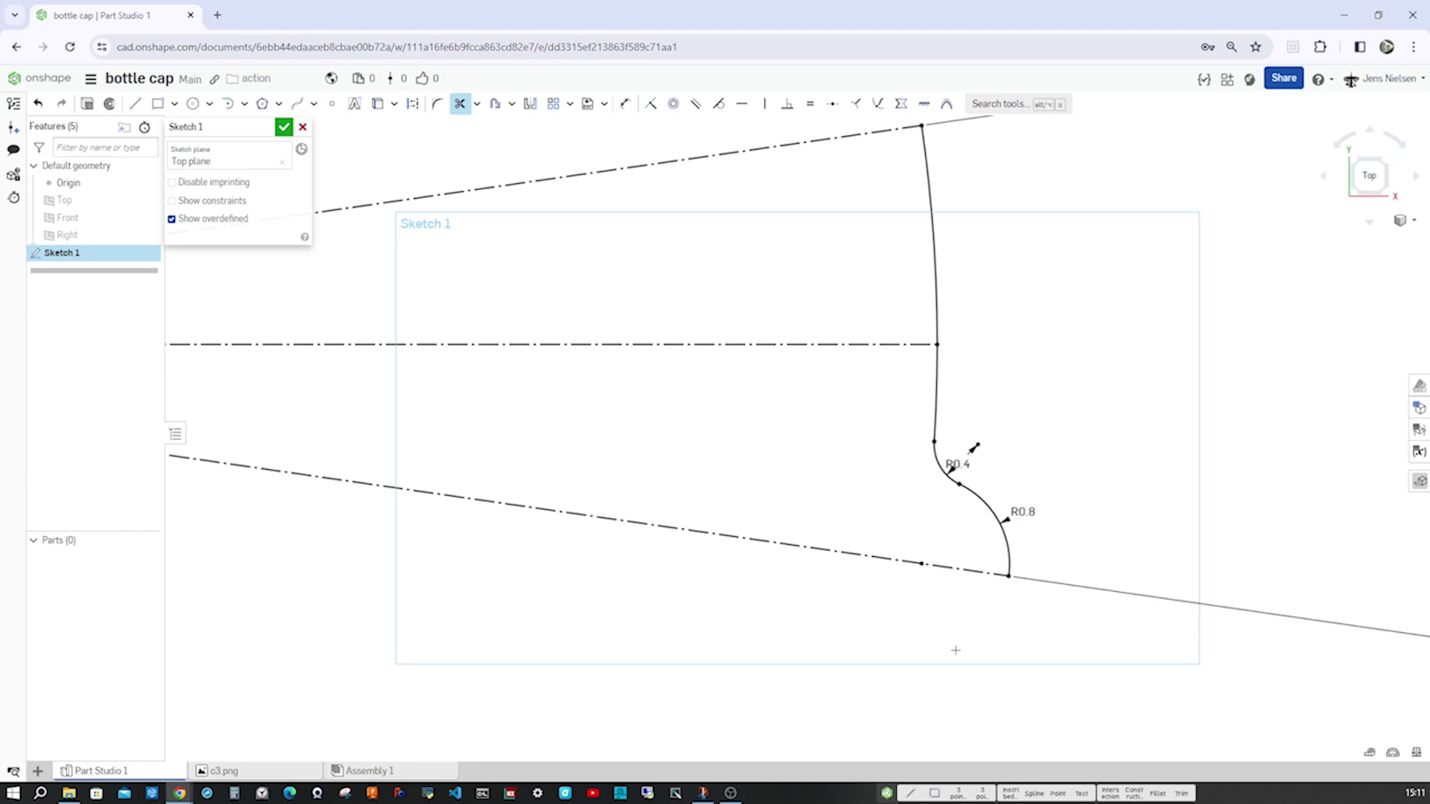
- Mirror the R0.4 and R0.8 arcs about the centre line, trim the top leftover, and finish Sketch 1
left_click(528, 108)
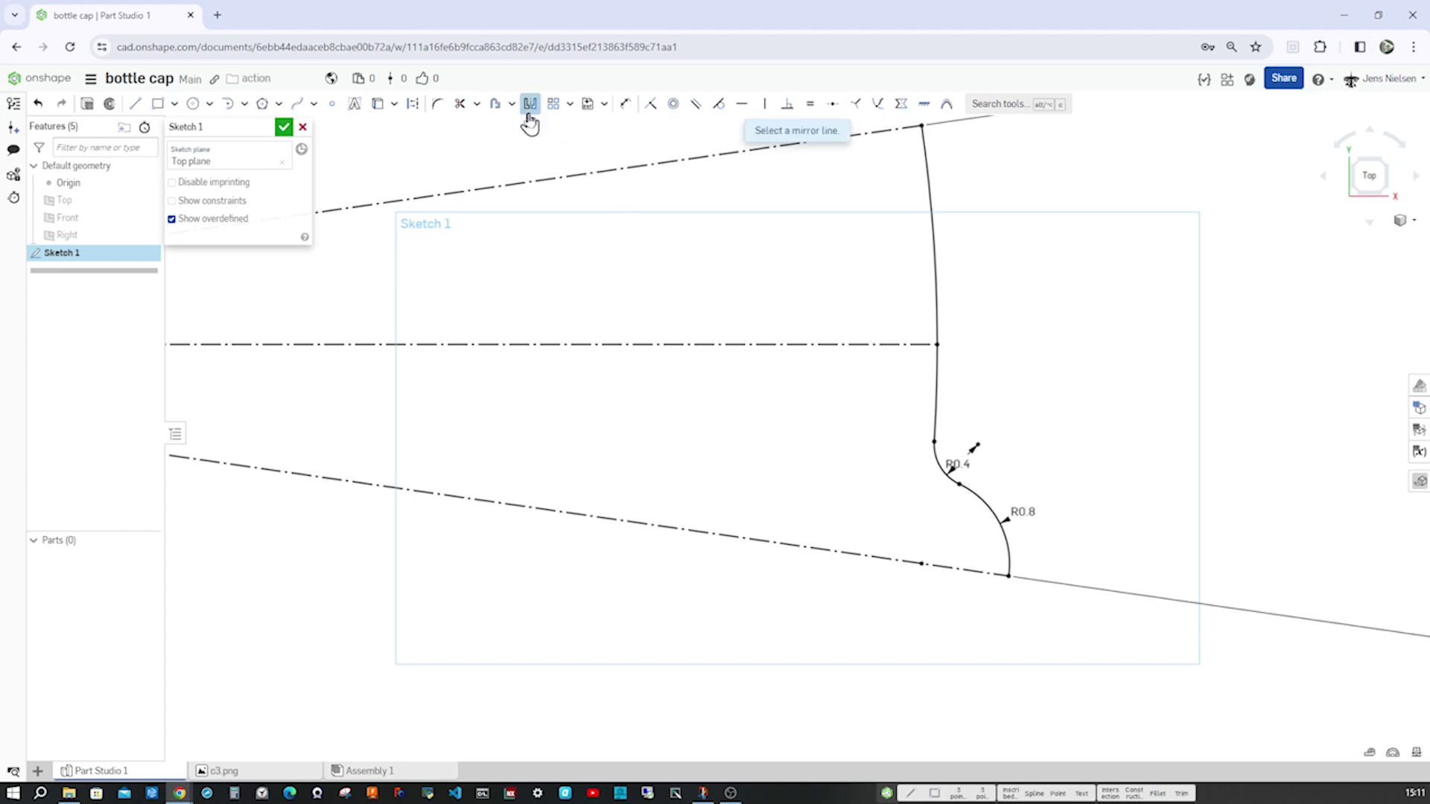
left_click(903, 345)
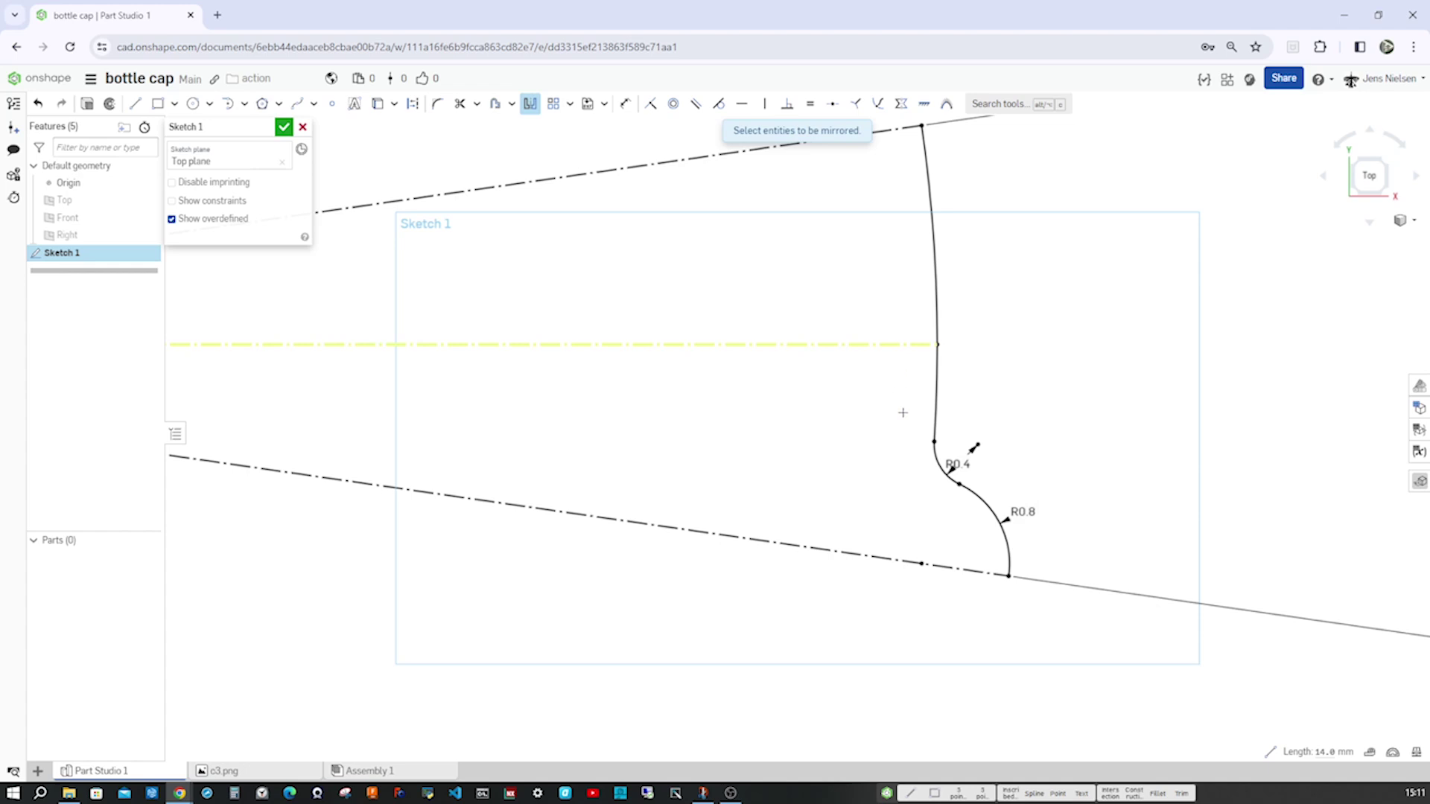
left_click(940, 469)
left_click(978, 497)
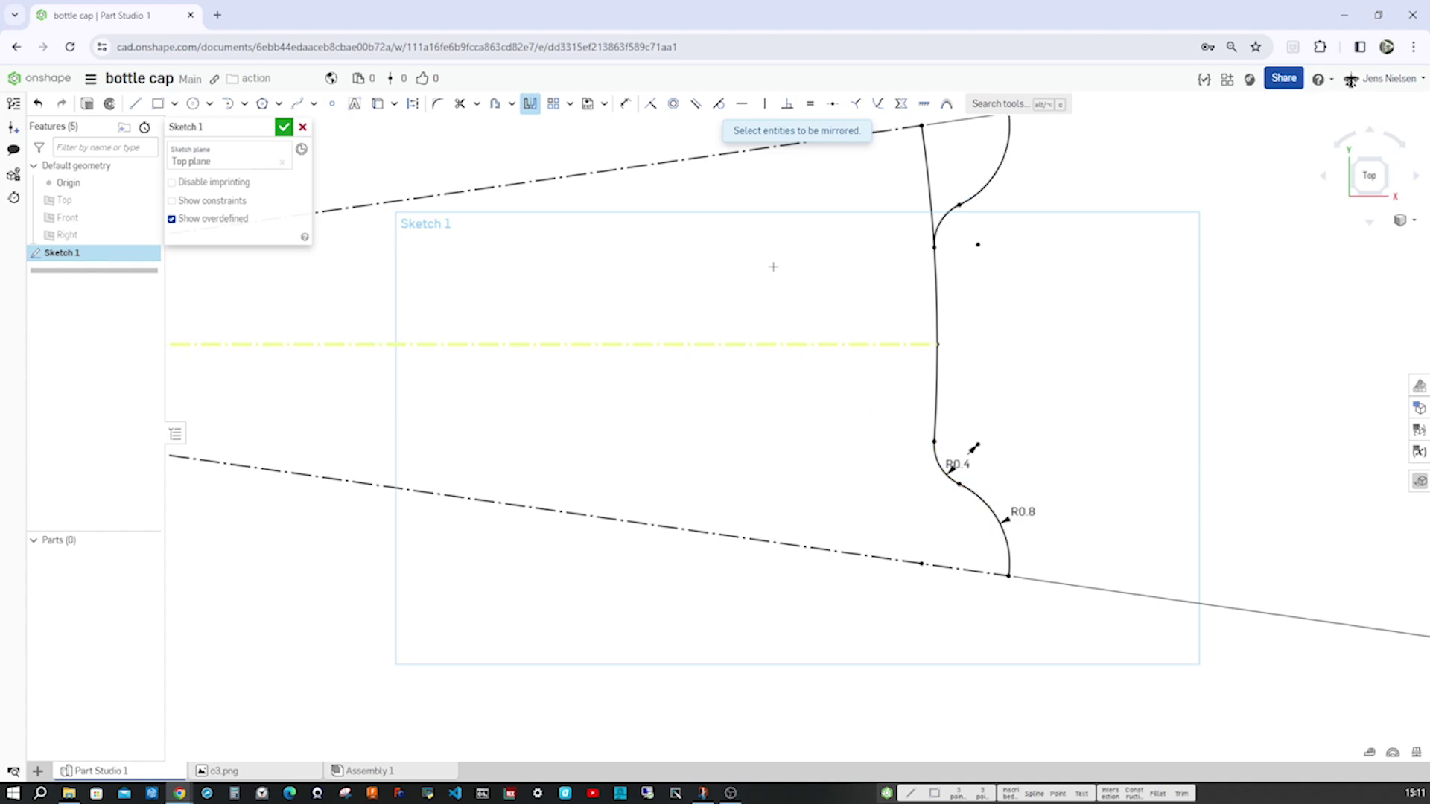
key("Escape")
key("m")
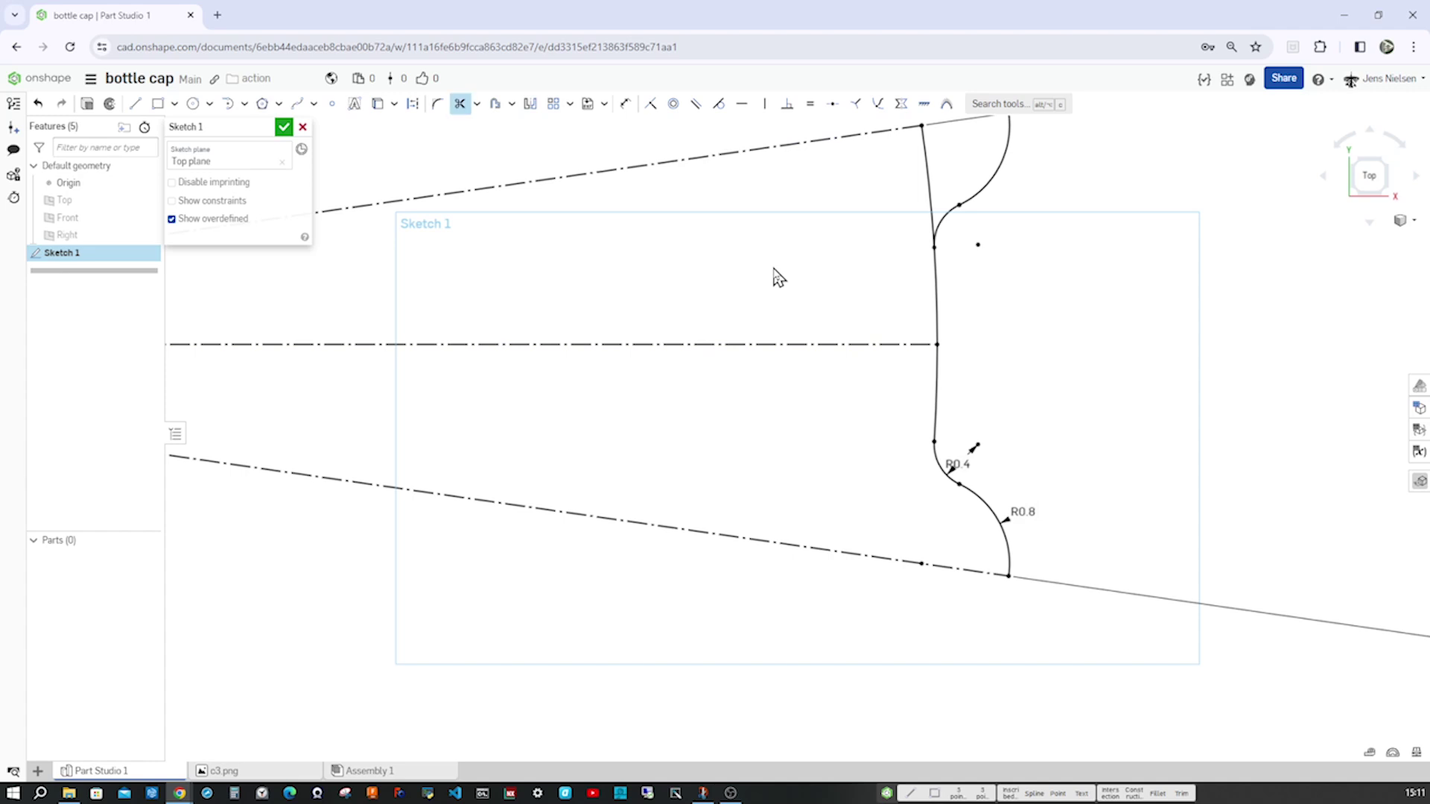
left_click(928, 186)
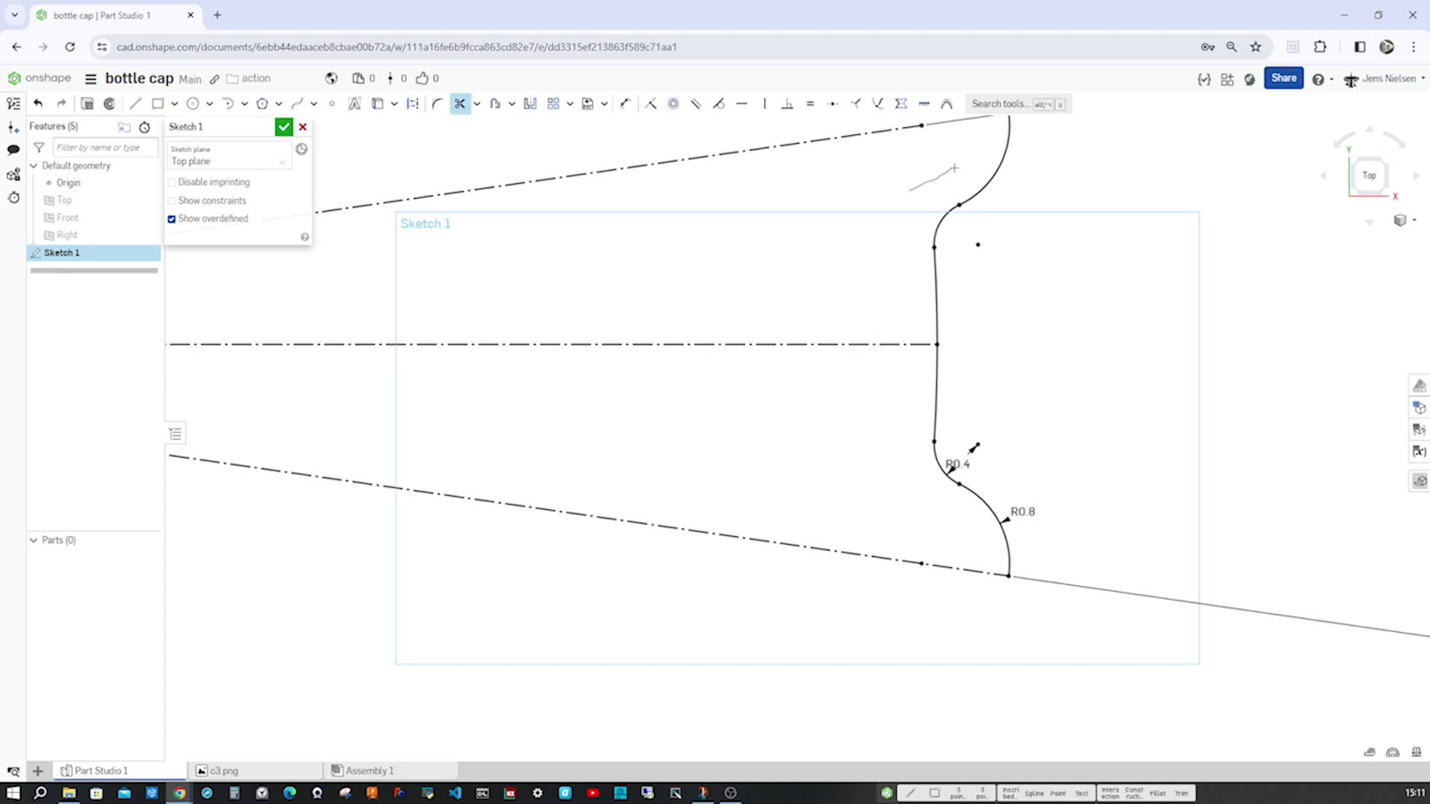
left_click(283, 128)
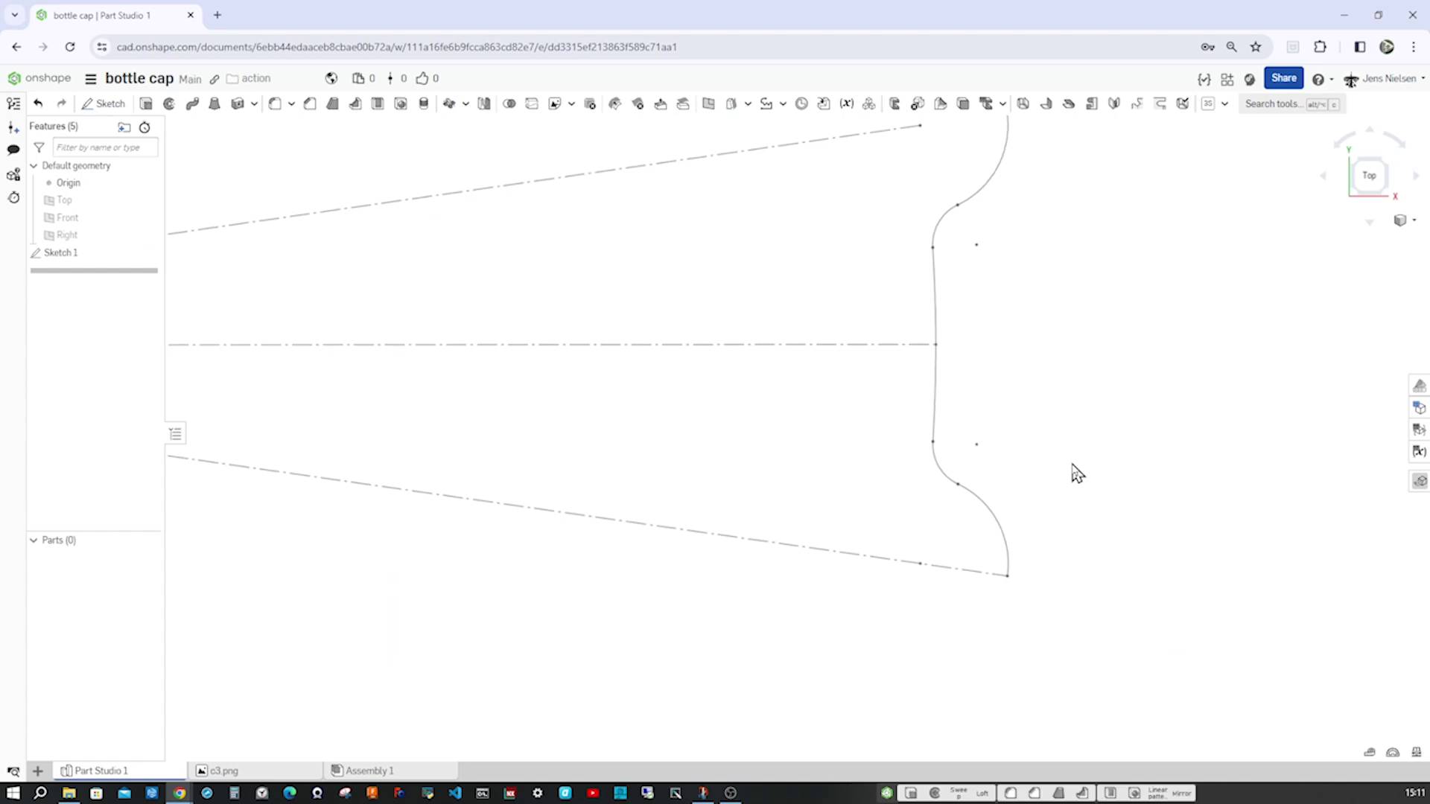
key("Up")
key("Up")
key("Up")
key("Up")
key("Up")
key("Up")
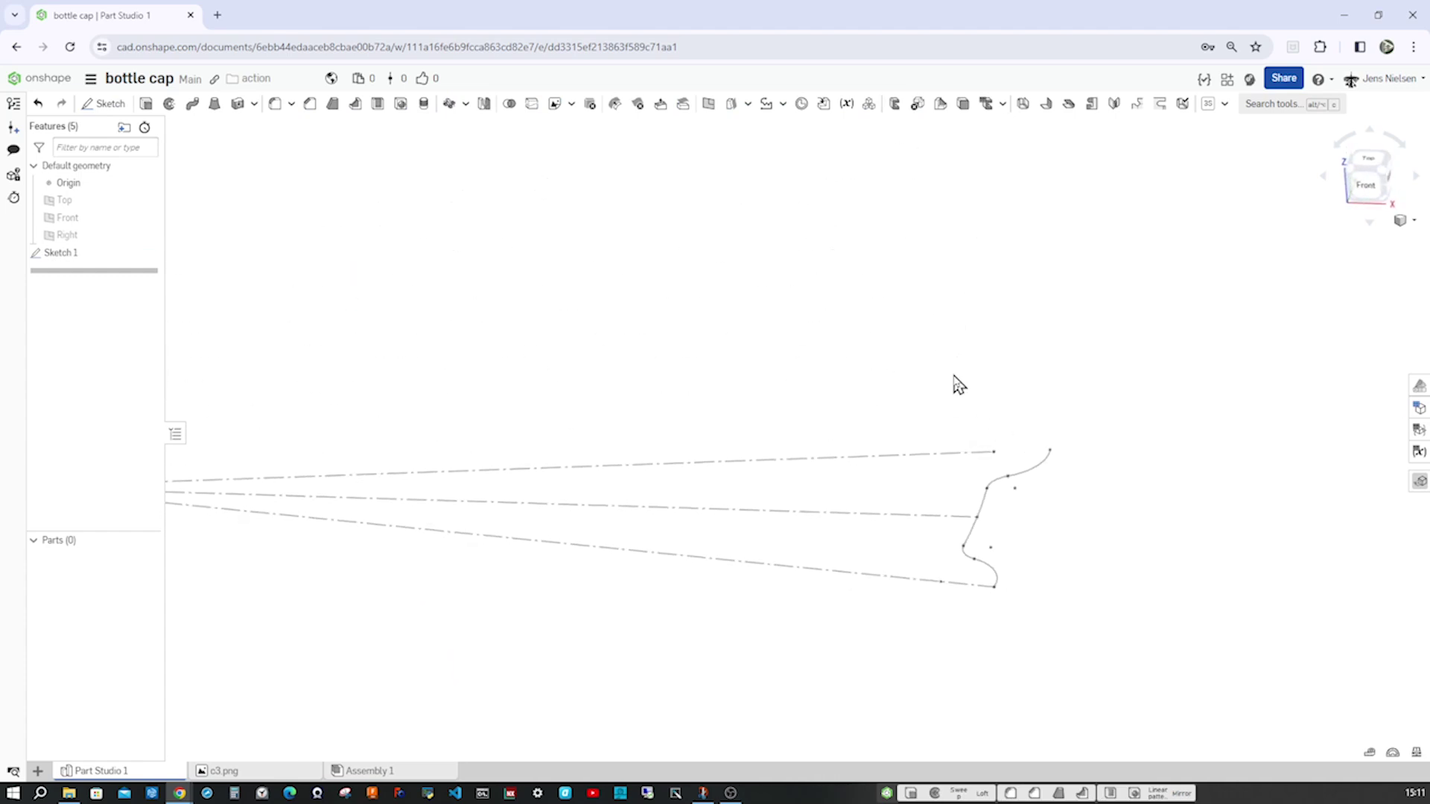
- Join the five profile edges, from the lowest edge to the upper arc, into Composite curve 1
left_click(782, 105)
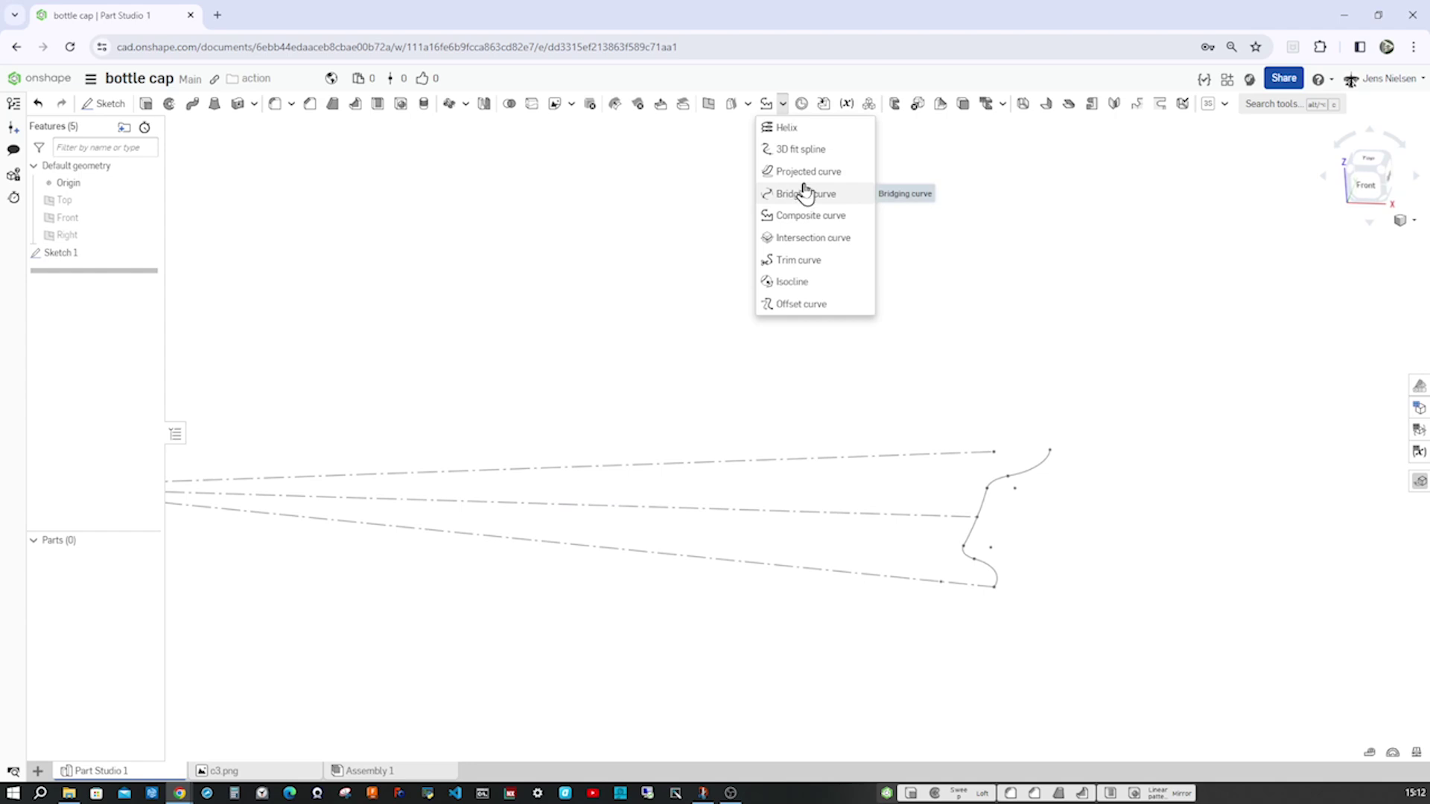
left_click(806, 217)
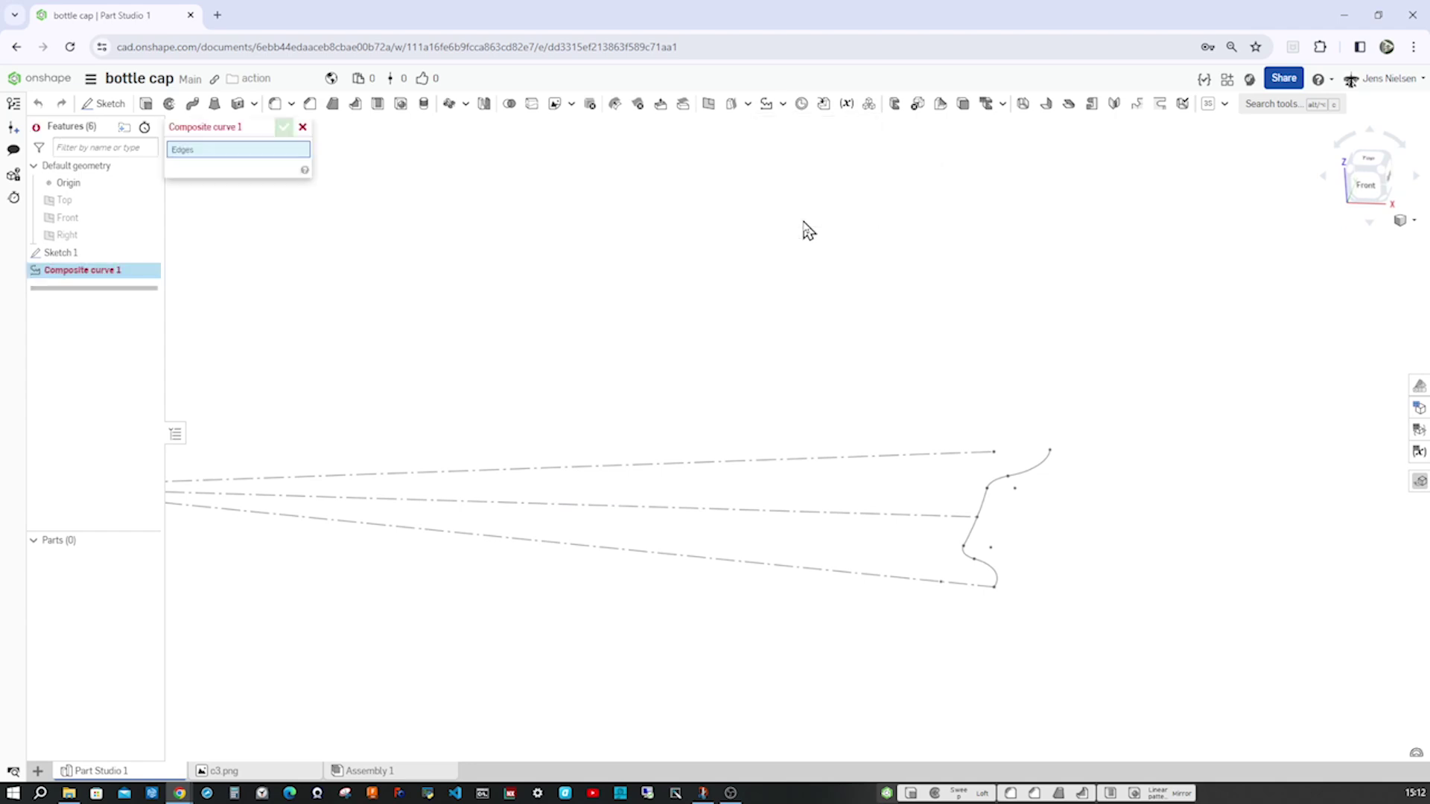
scroll(1021, 405, "up", 4)
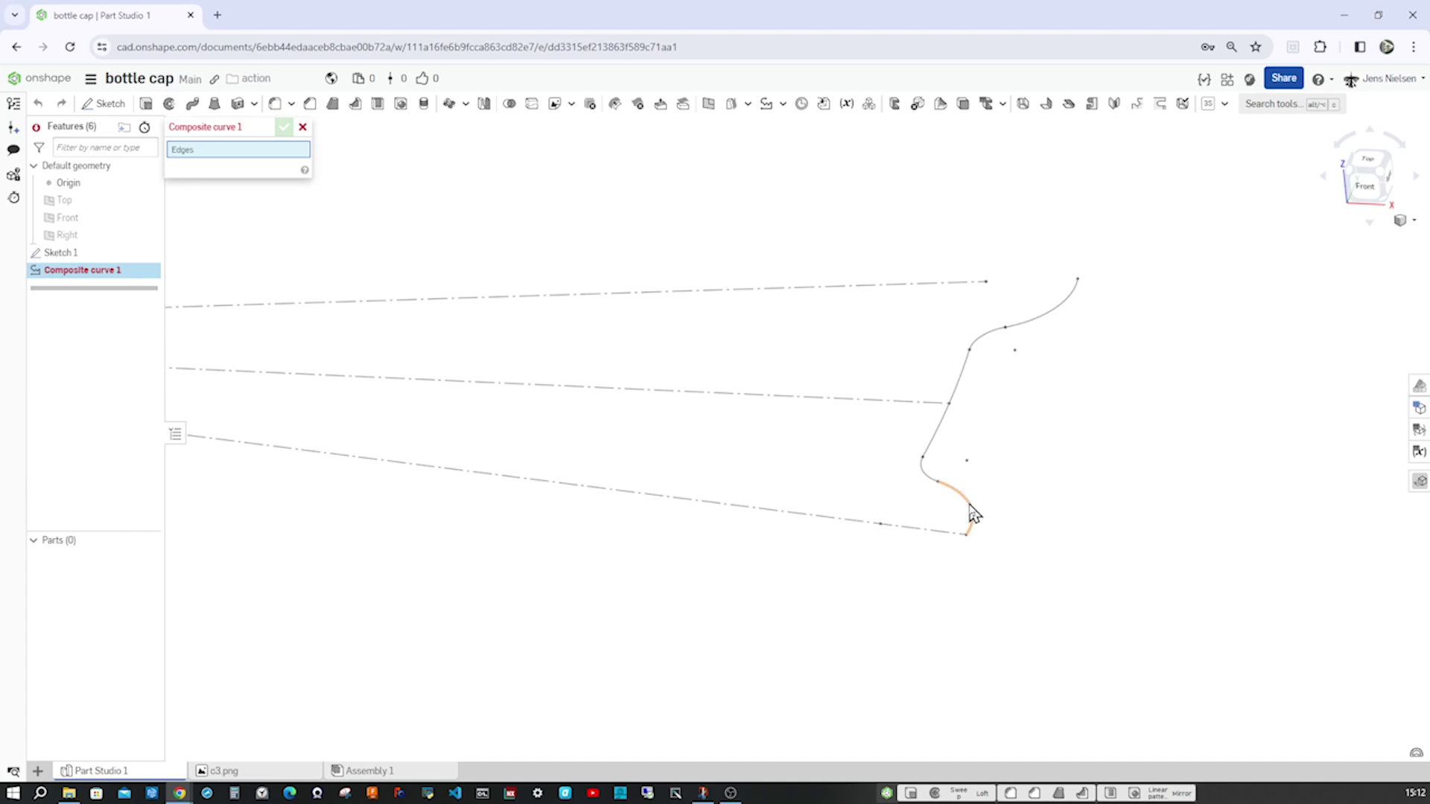
left_click(963, 497)
left_click(935, 484)
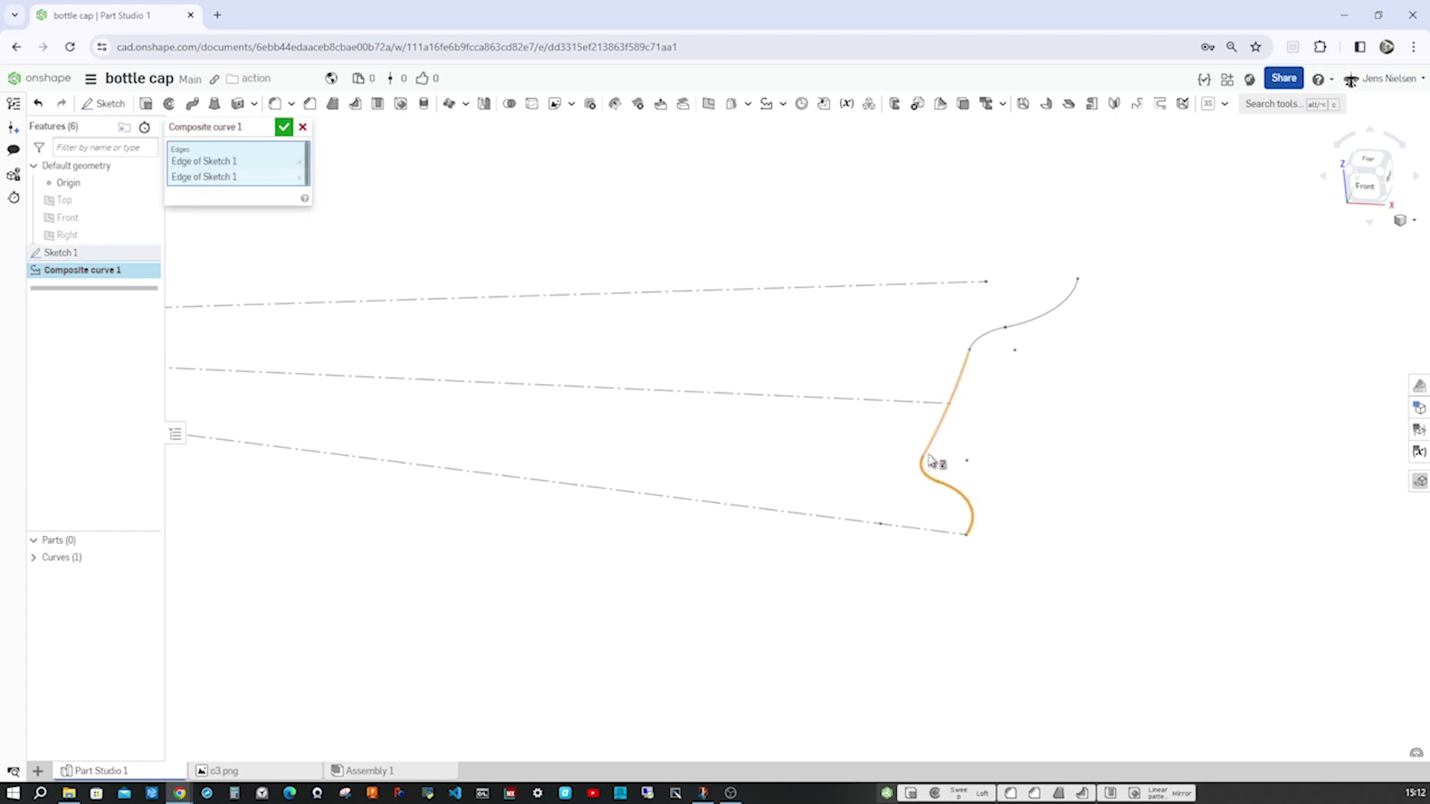
left_click(932, 464)
left_click(986, 339)
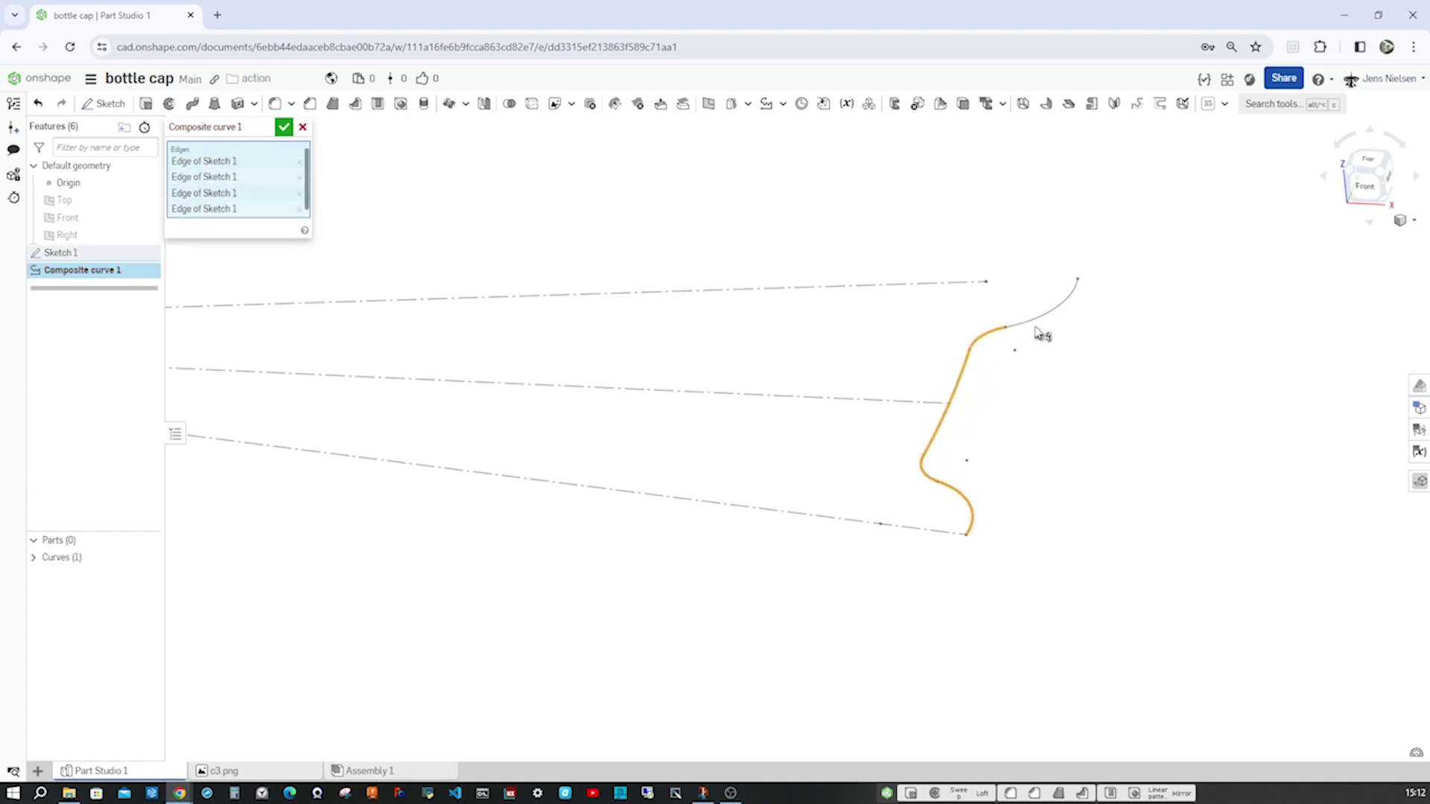
left_click(1039, 327)
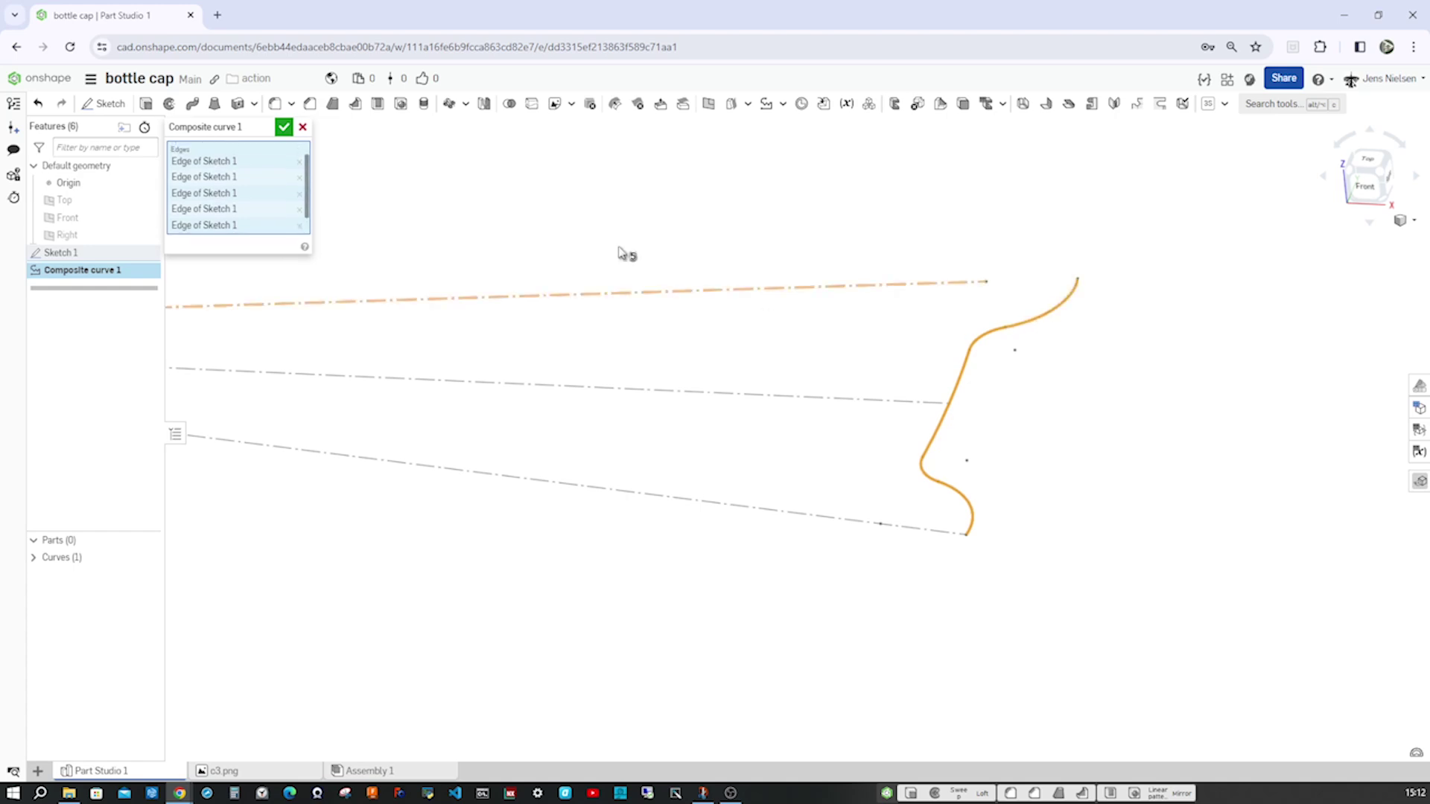
left_click(283, 131)
scroll(1021, 543, "down", 3)
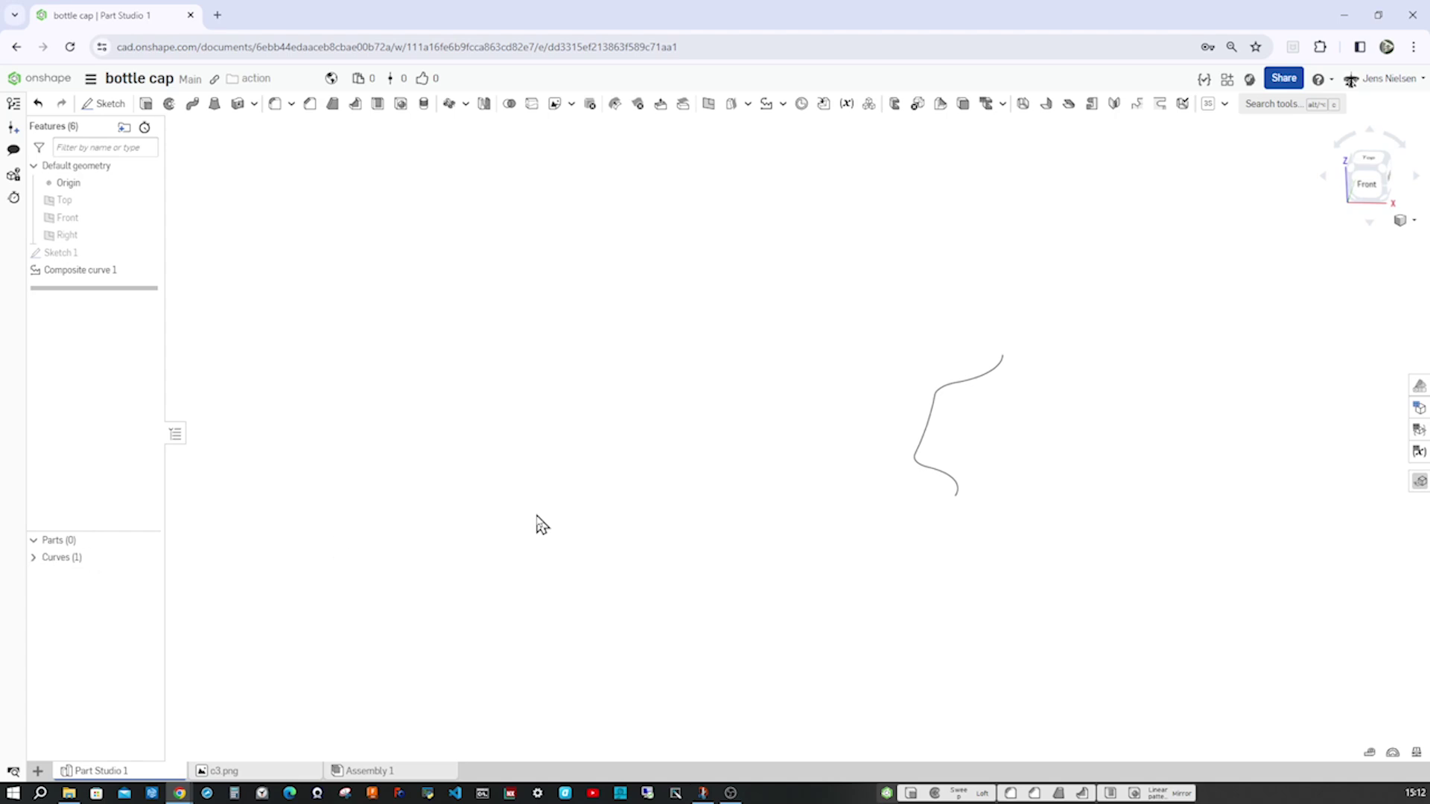
- Create Plane 1 offset 3 mm from the Top plane and fit the model in view
key("s")
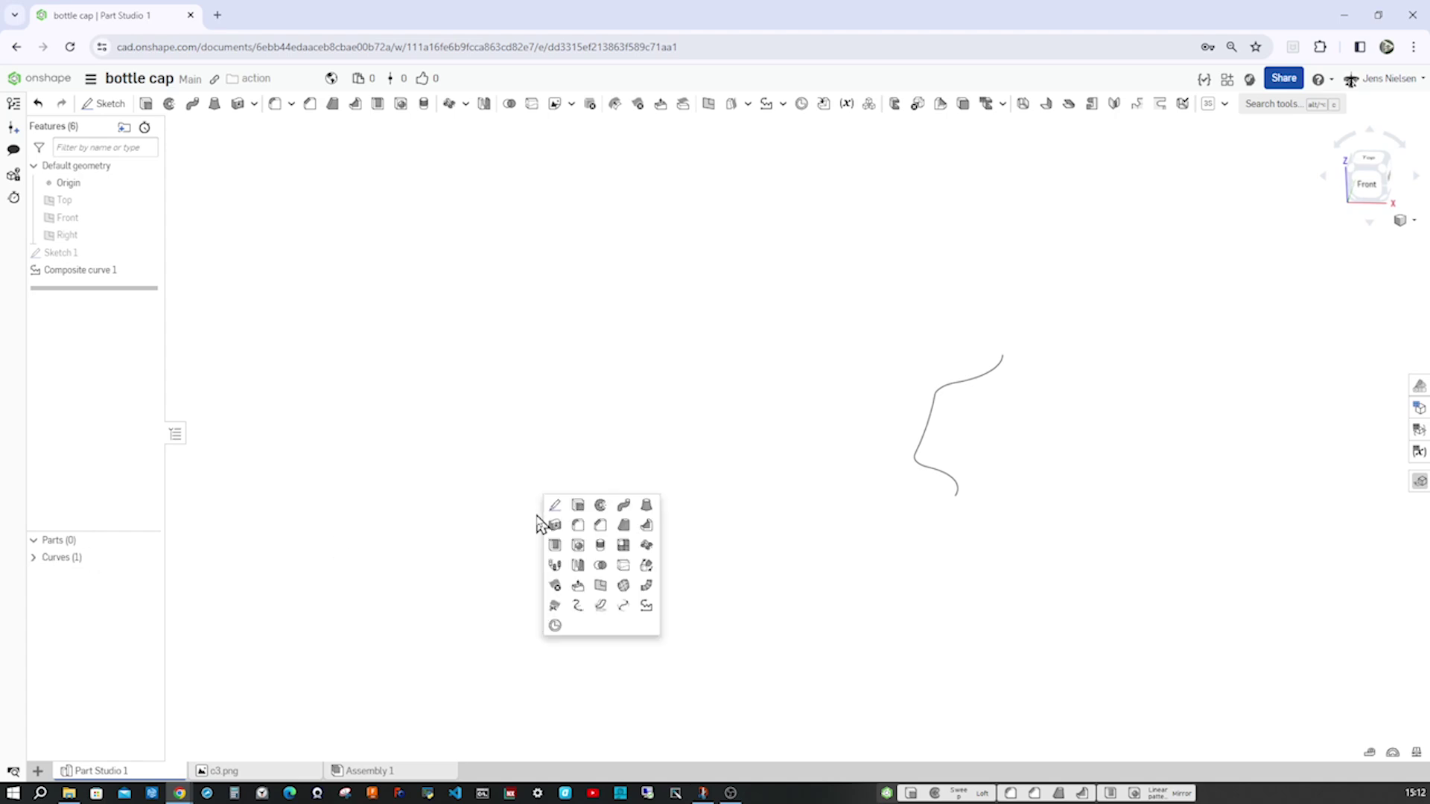
left_click(605, 595)
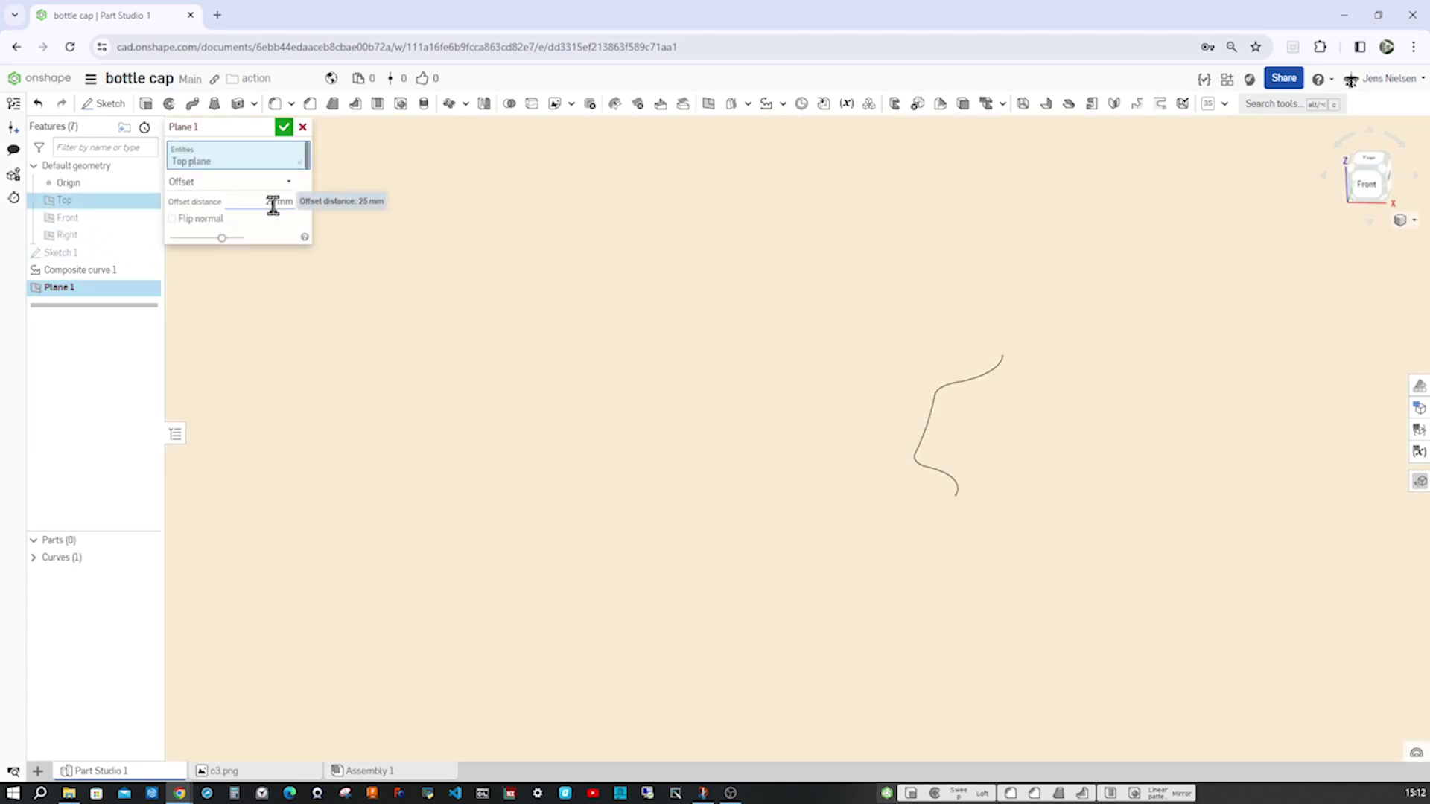
left_click(273, 201)
type("3")
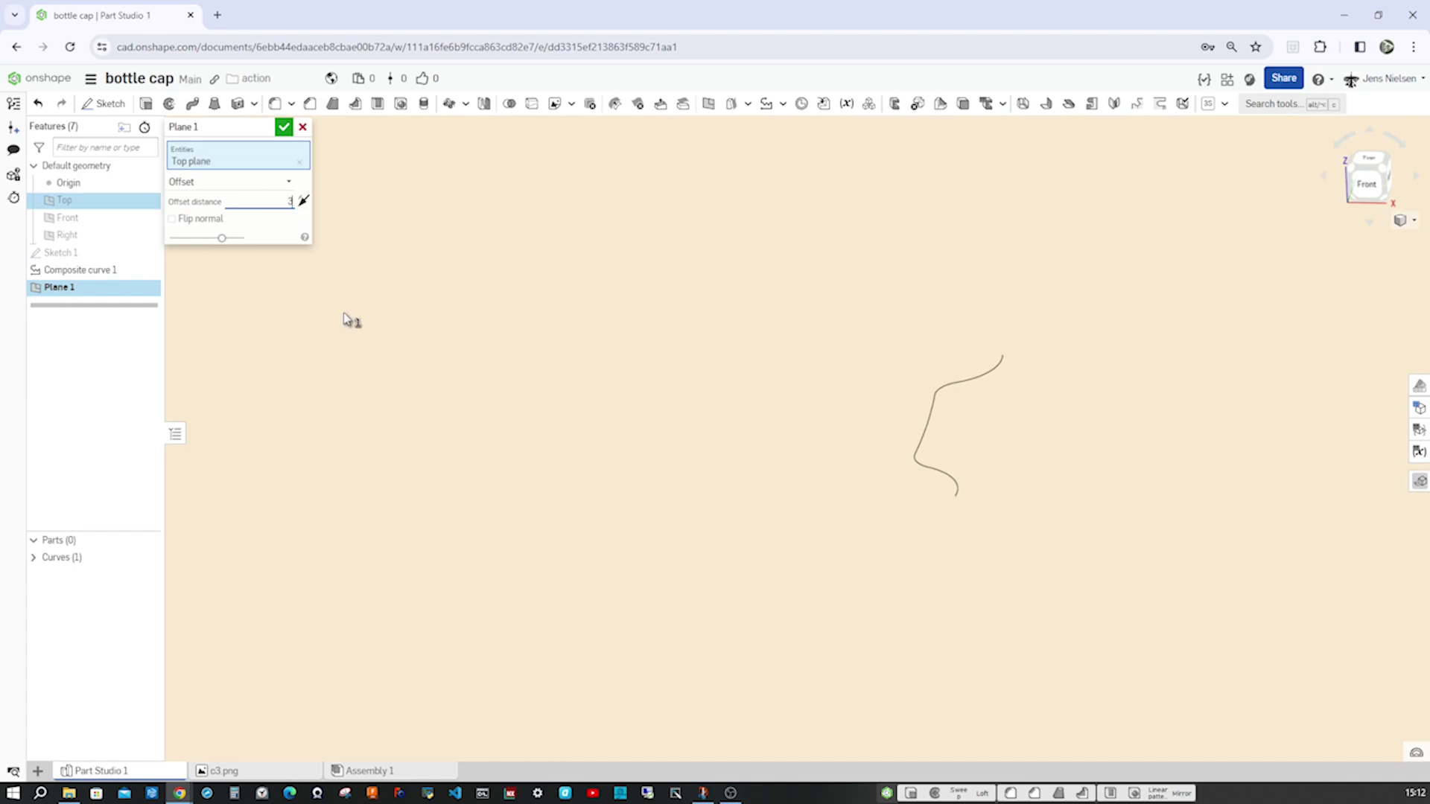
left_click(284, 128)
key("f")
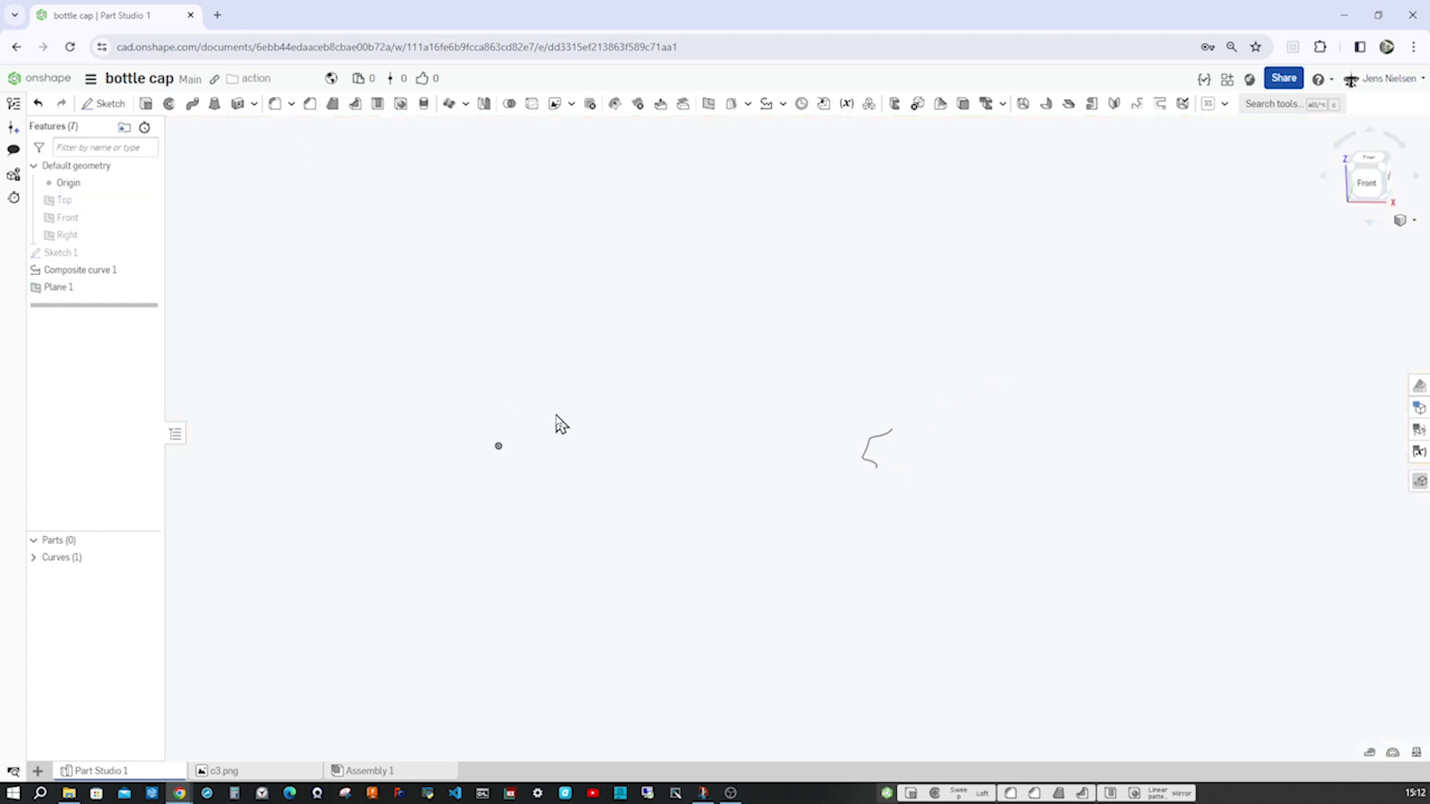
key("Up")
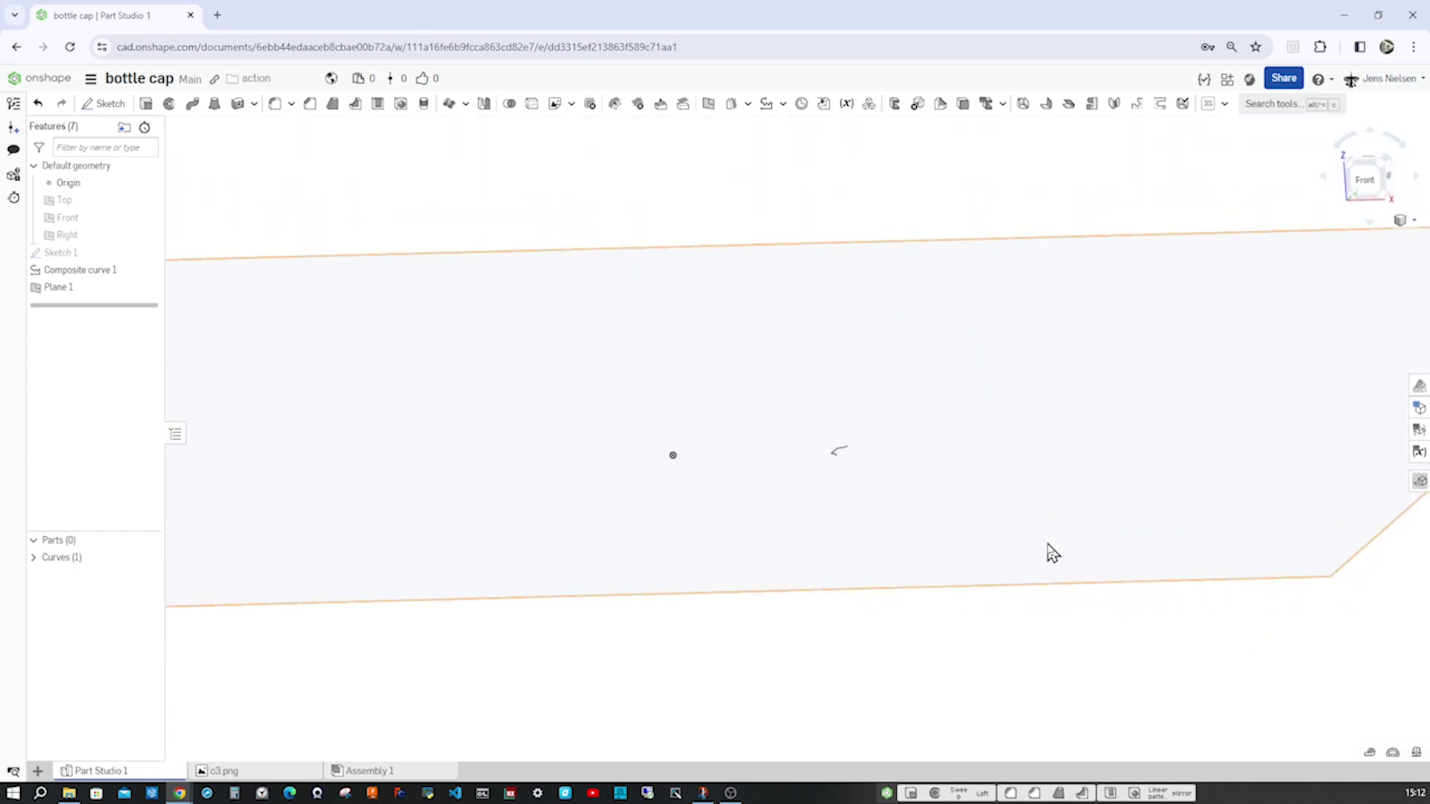
left_click(1051, 552)
- Start Sketch 2 on Plane 1 and project the existing wavy profile curve into it
key("s")
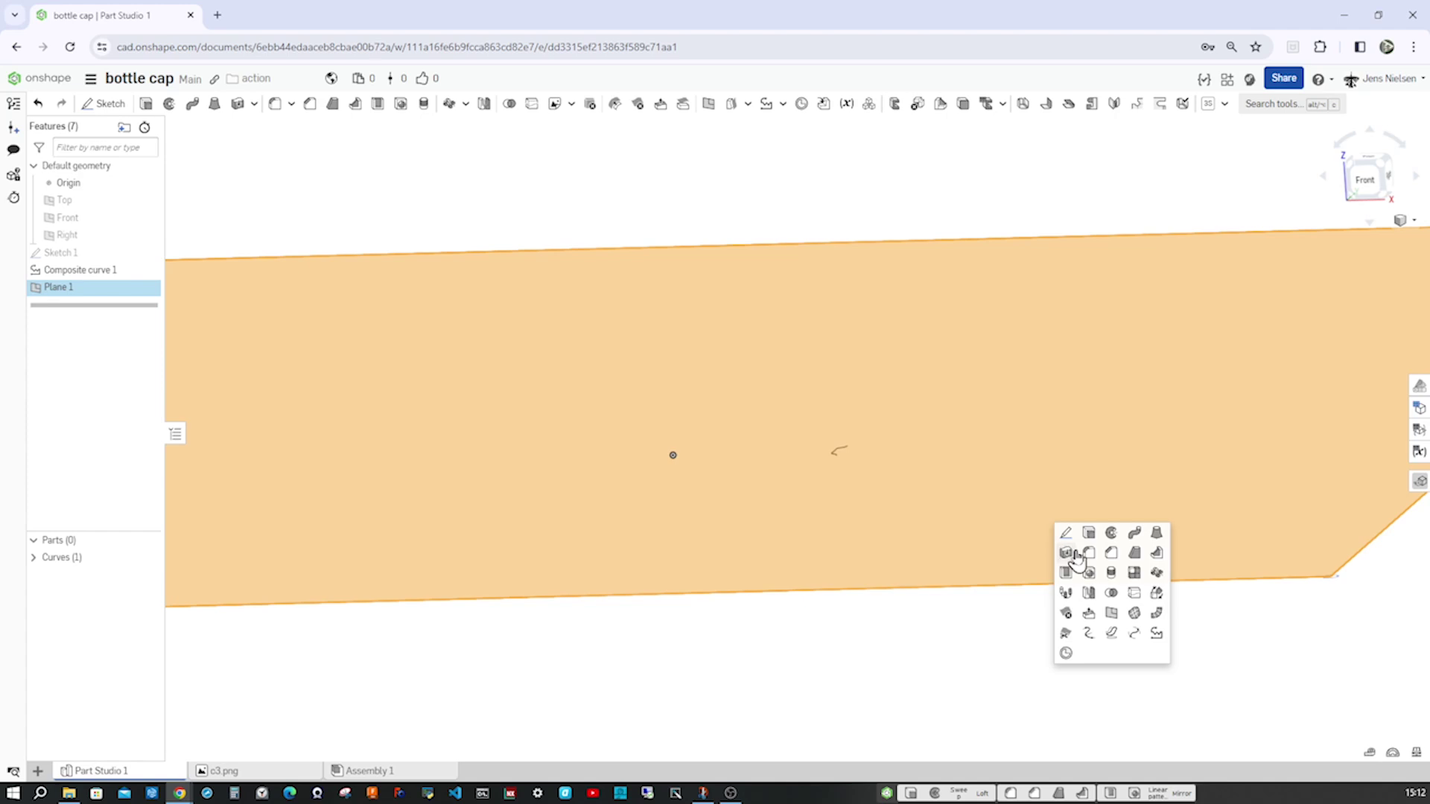
left_click(1066, 533)
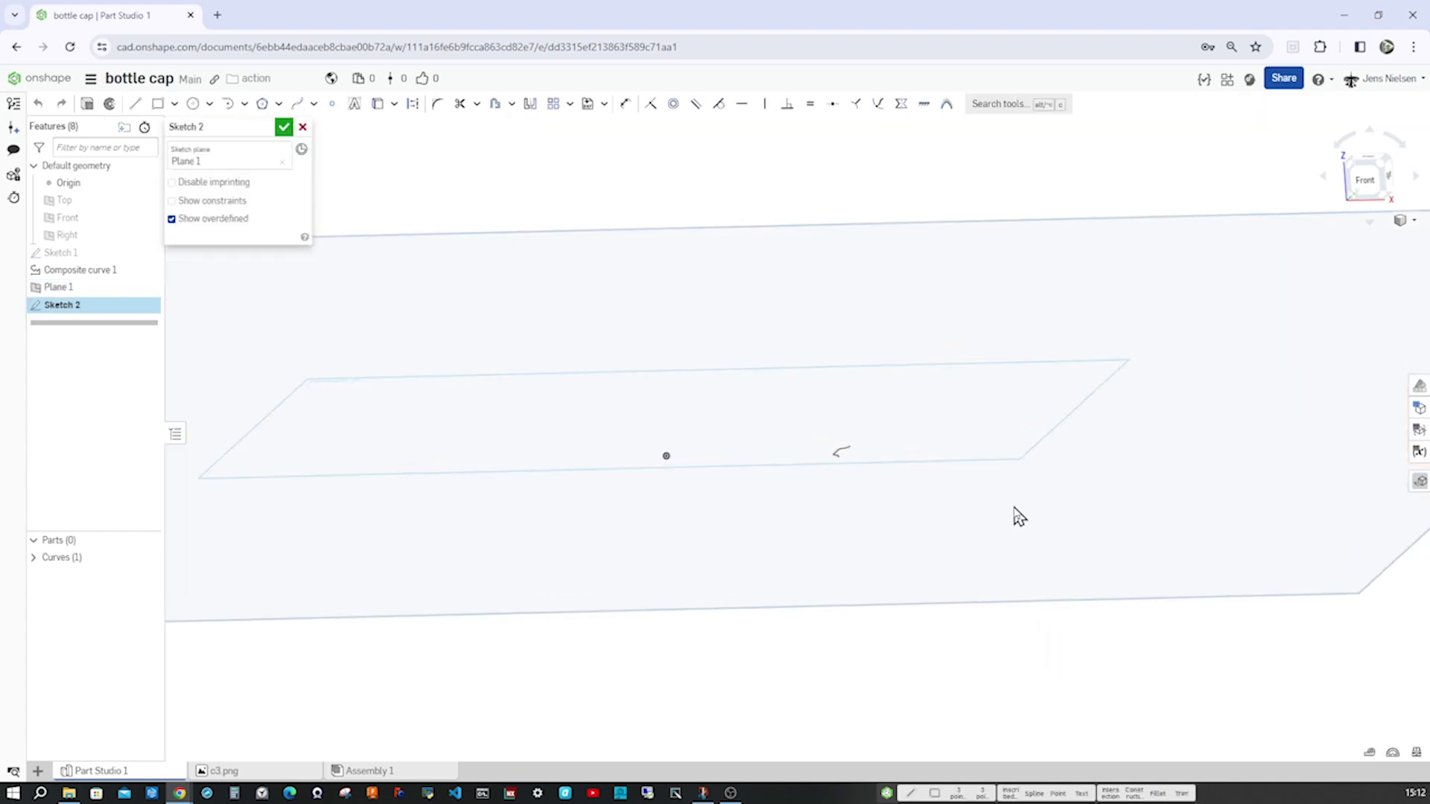
key("n")
key("u")
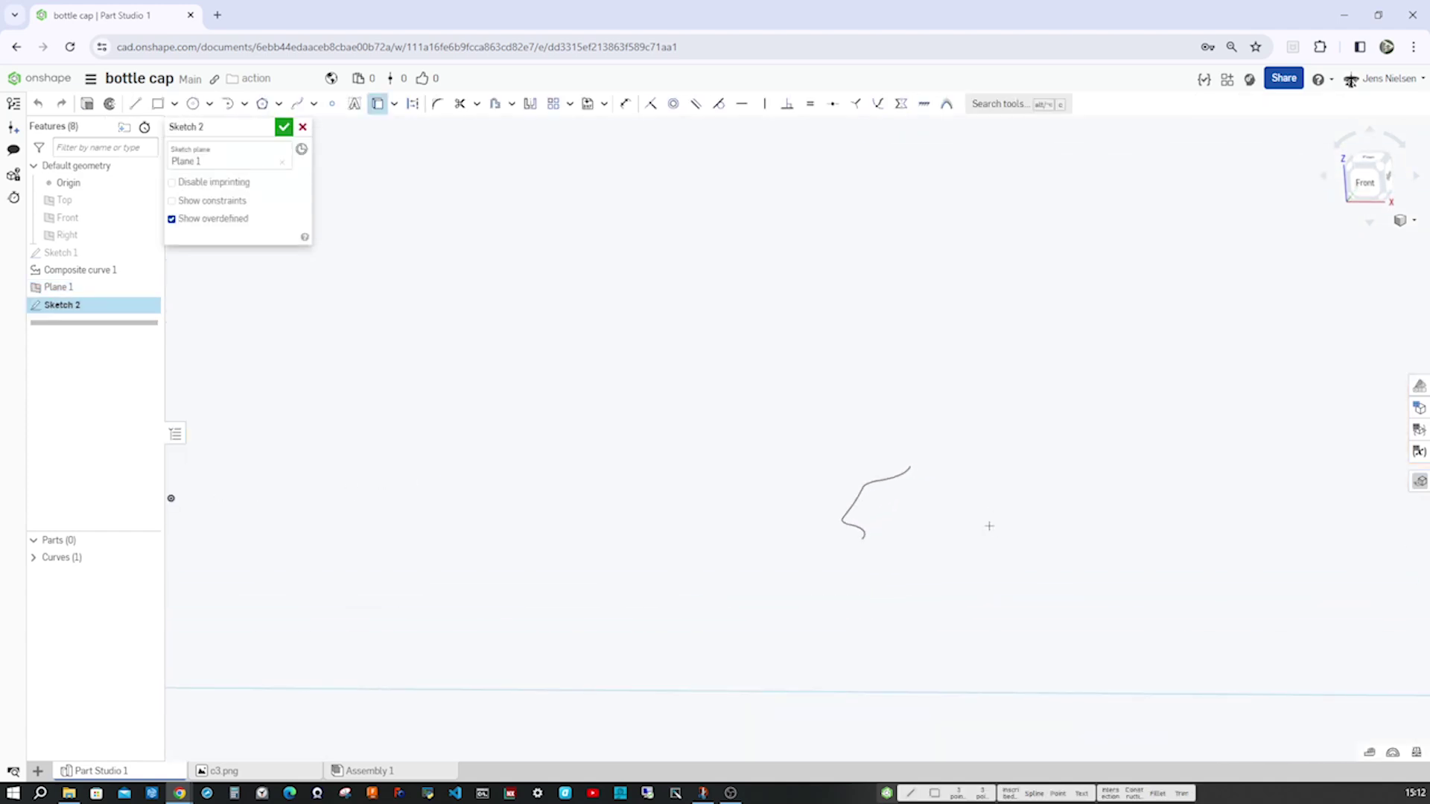
left_click_drag(982, 599, 760, 412)
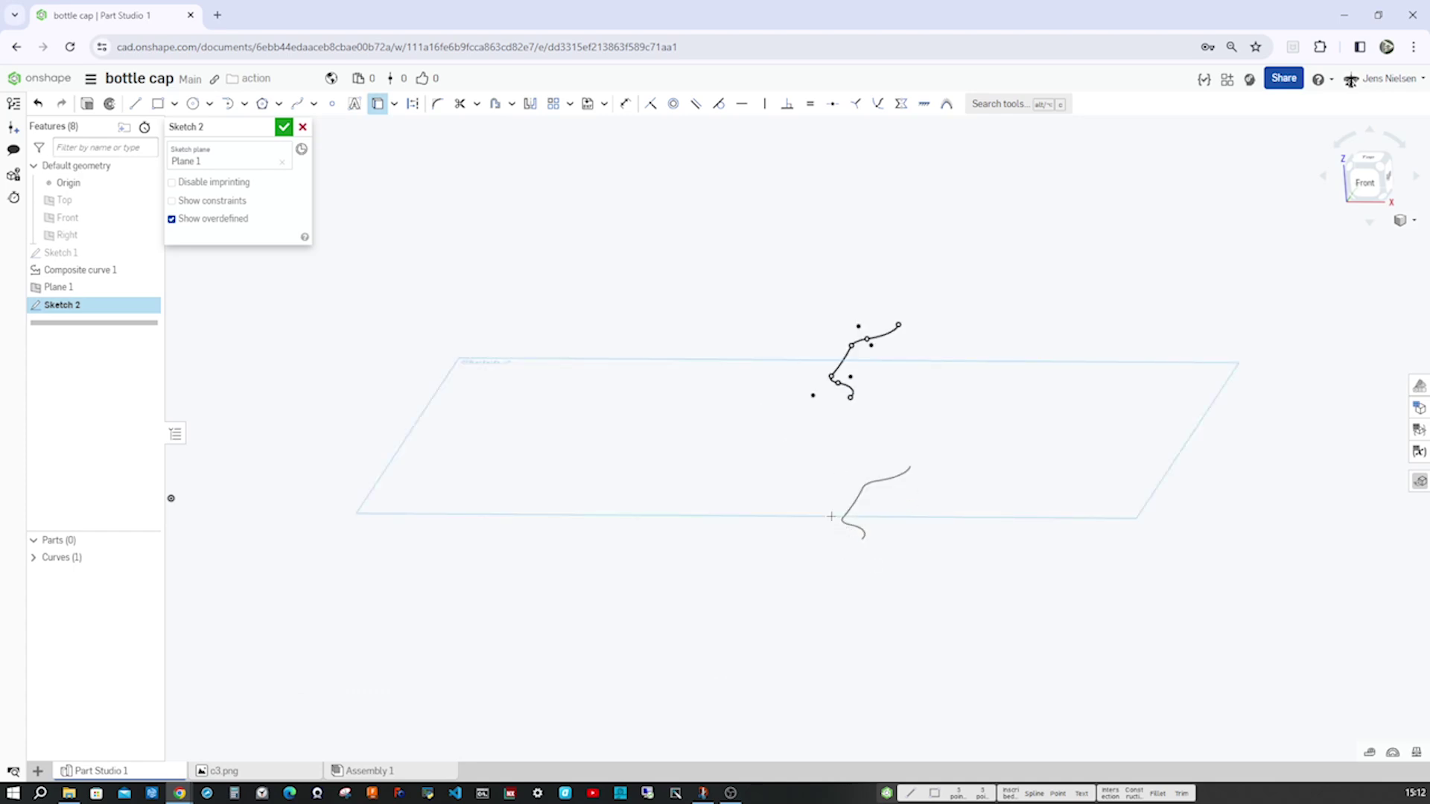
right_click_drag(398, 228, 541, 253)
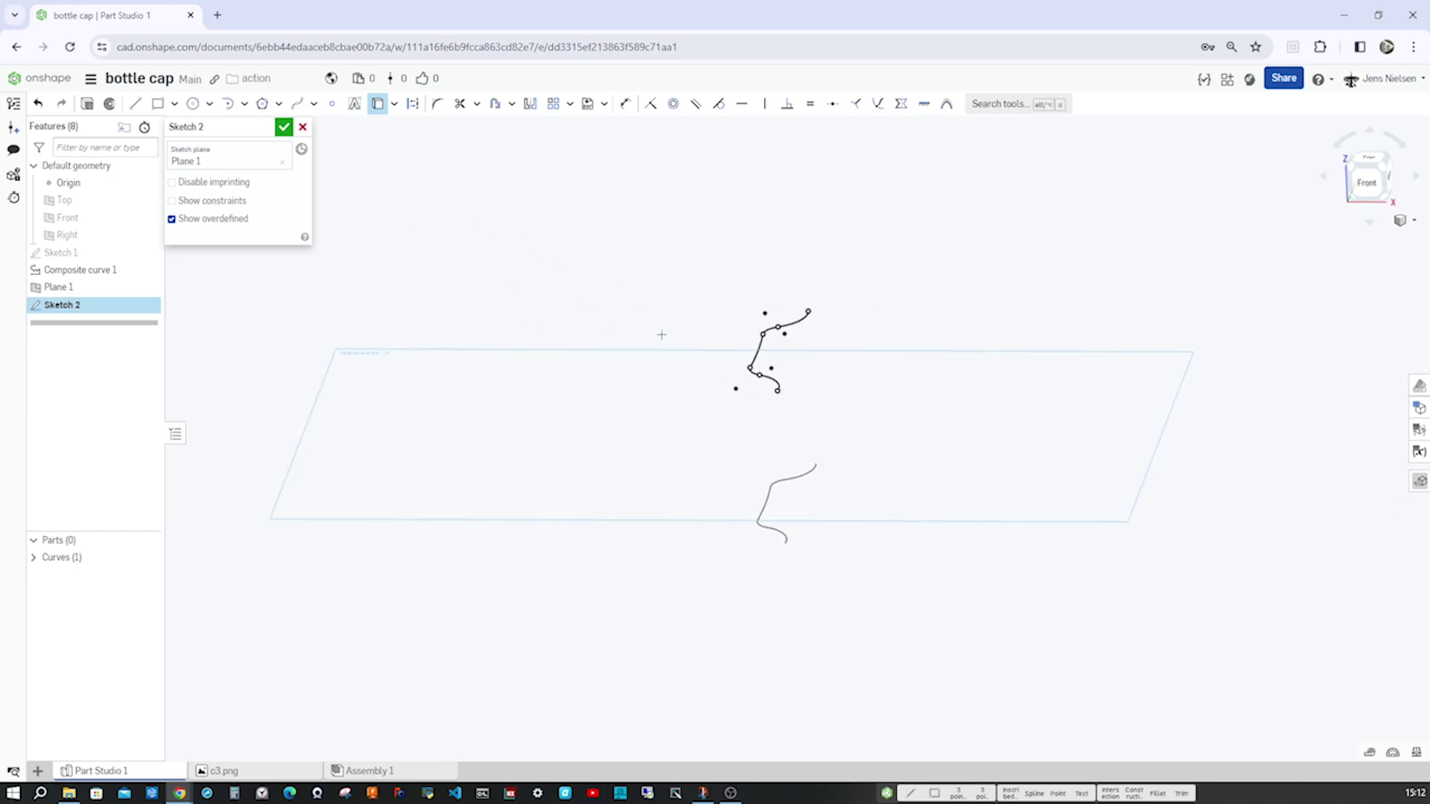
key("n")
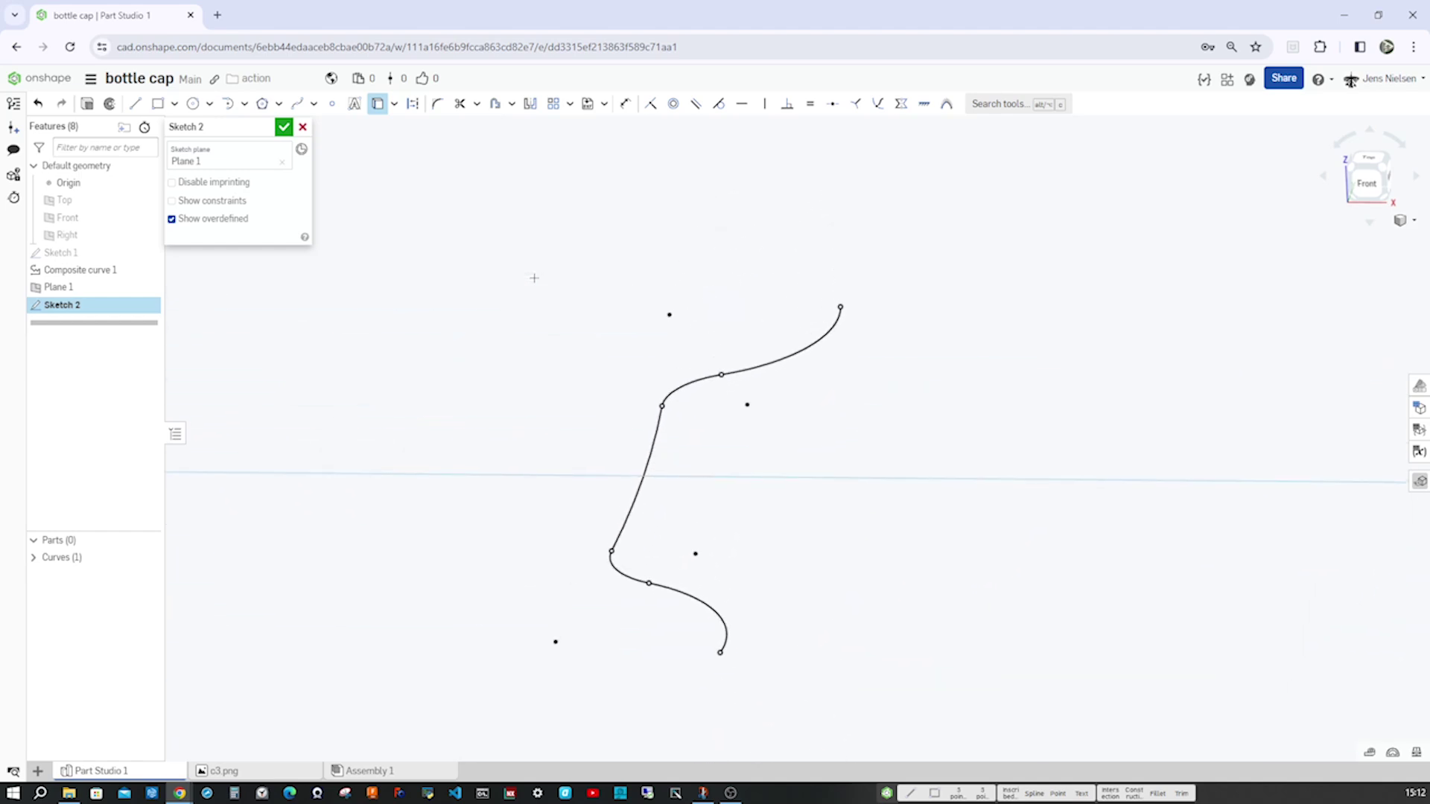
key("o")
- Offset the five projected curve segments into a parallel copy and close Sketch 2
left_click(689, 592)
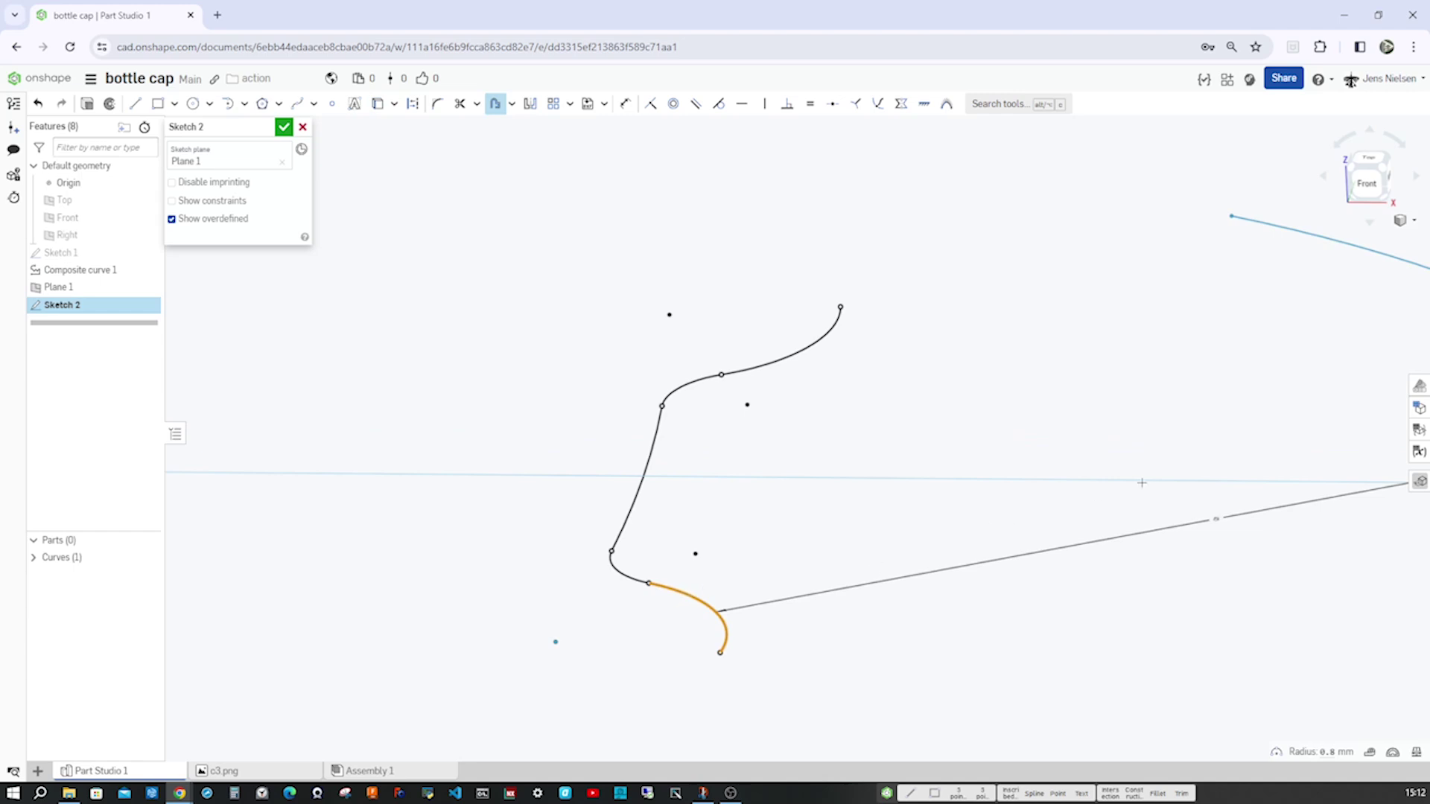
scroll(1142, 482, "down", 3)
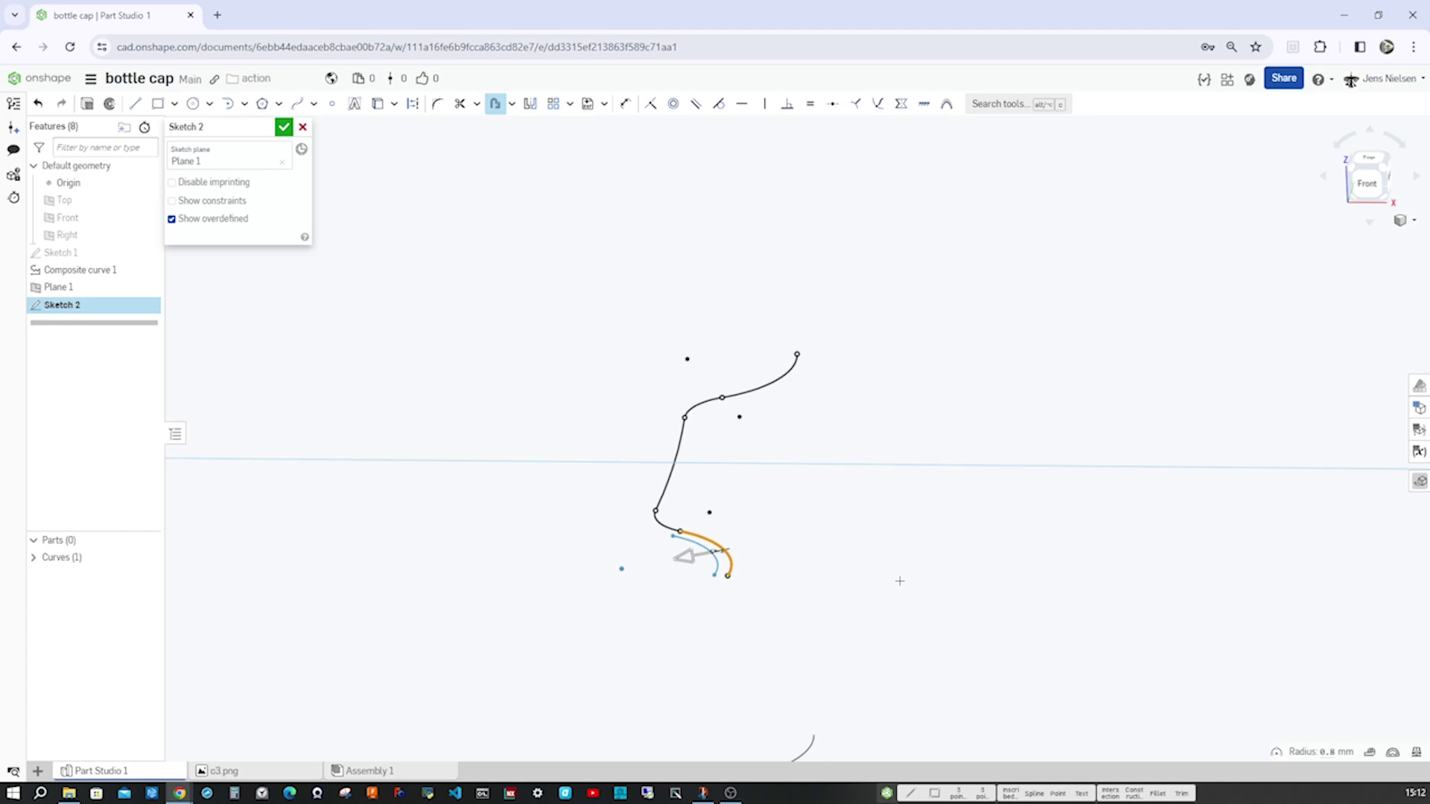
scroll(899, 581, "up", 5)
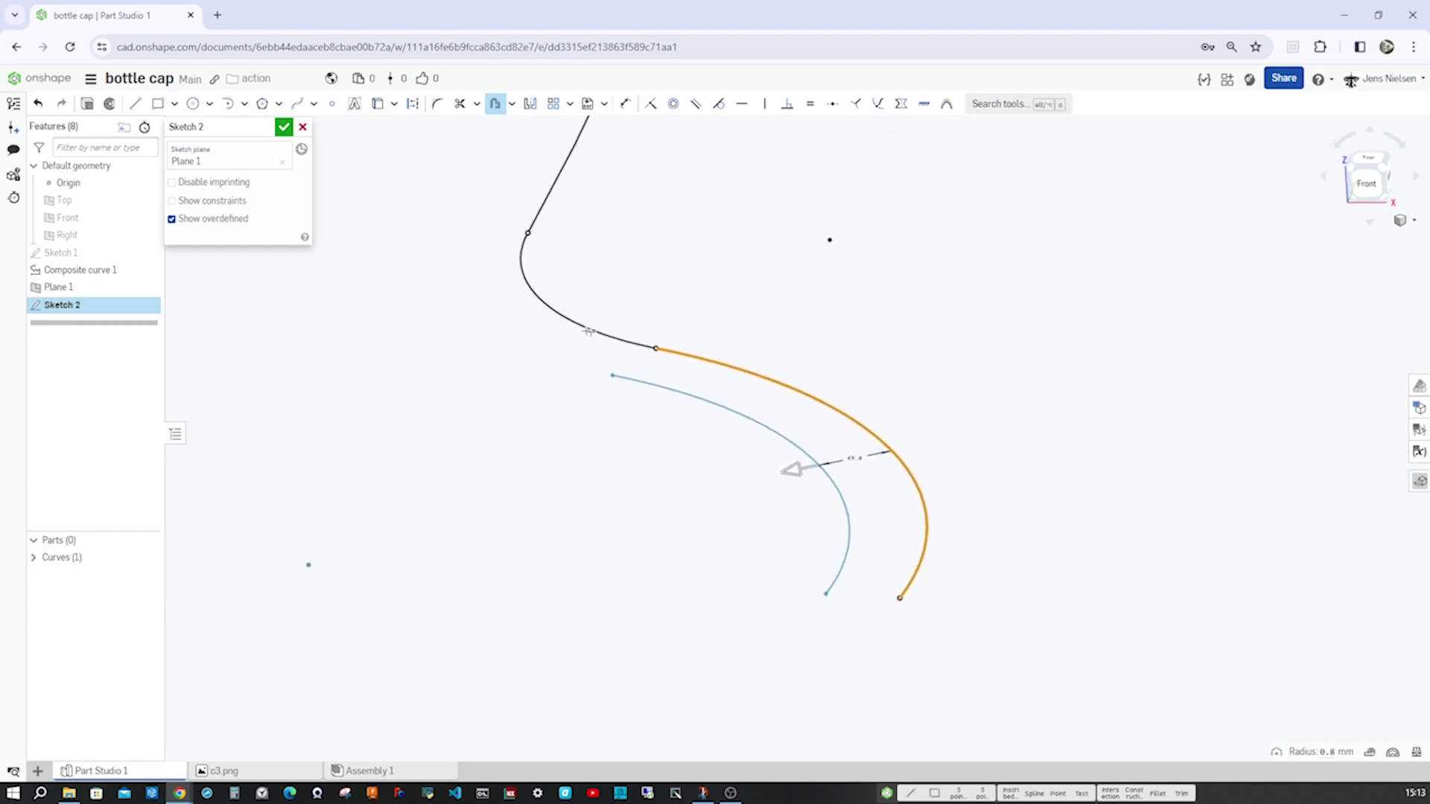
left_click(589, 331)
left_click(545, 209)
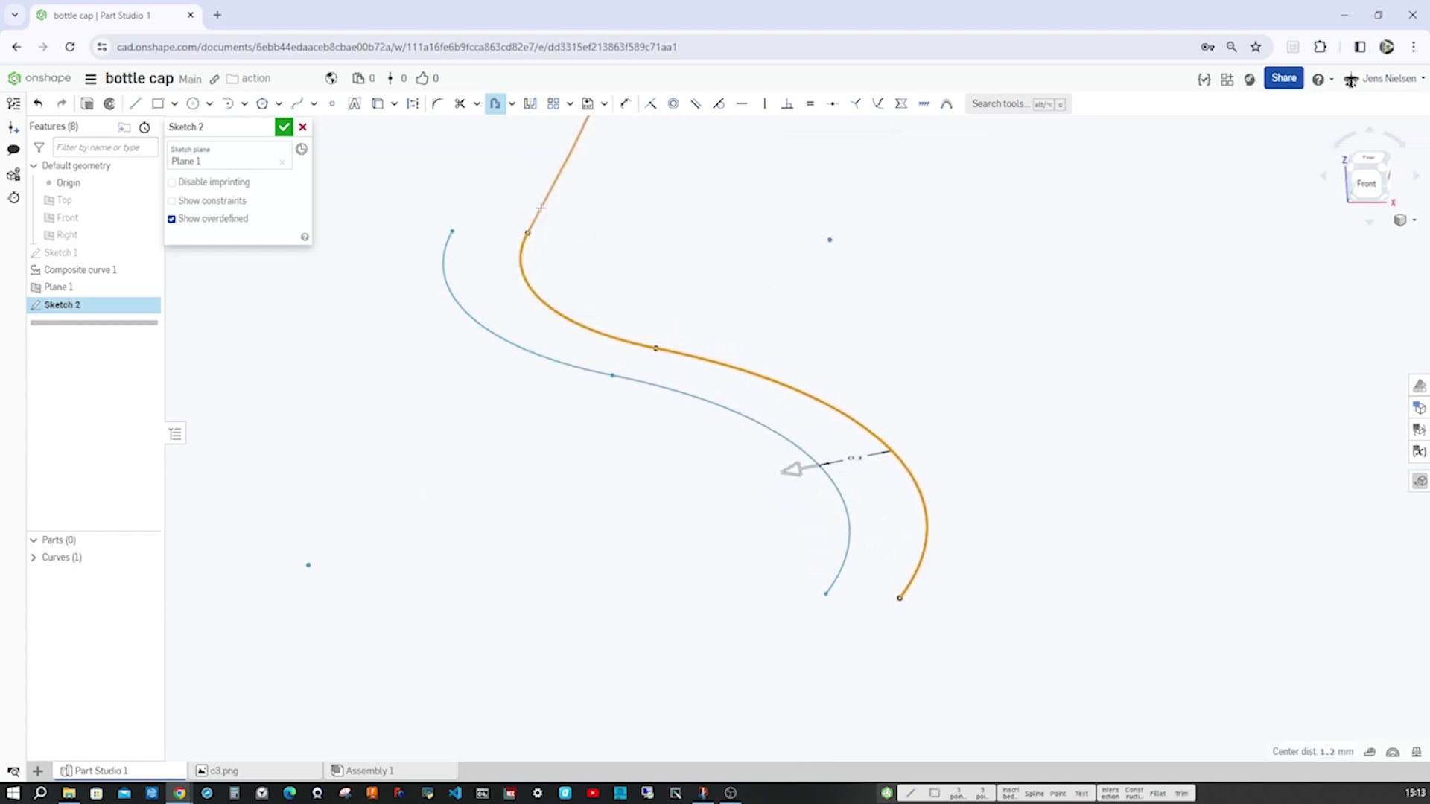
scroll(757, 229, "down", 2)
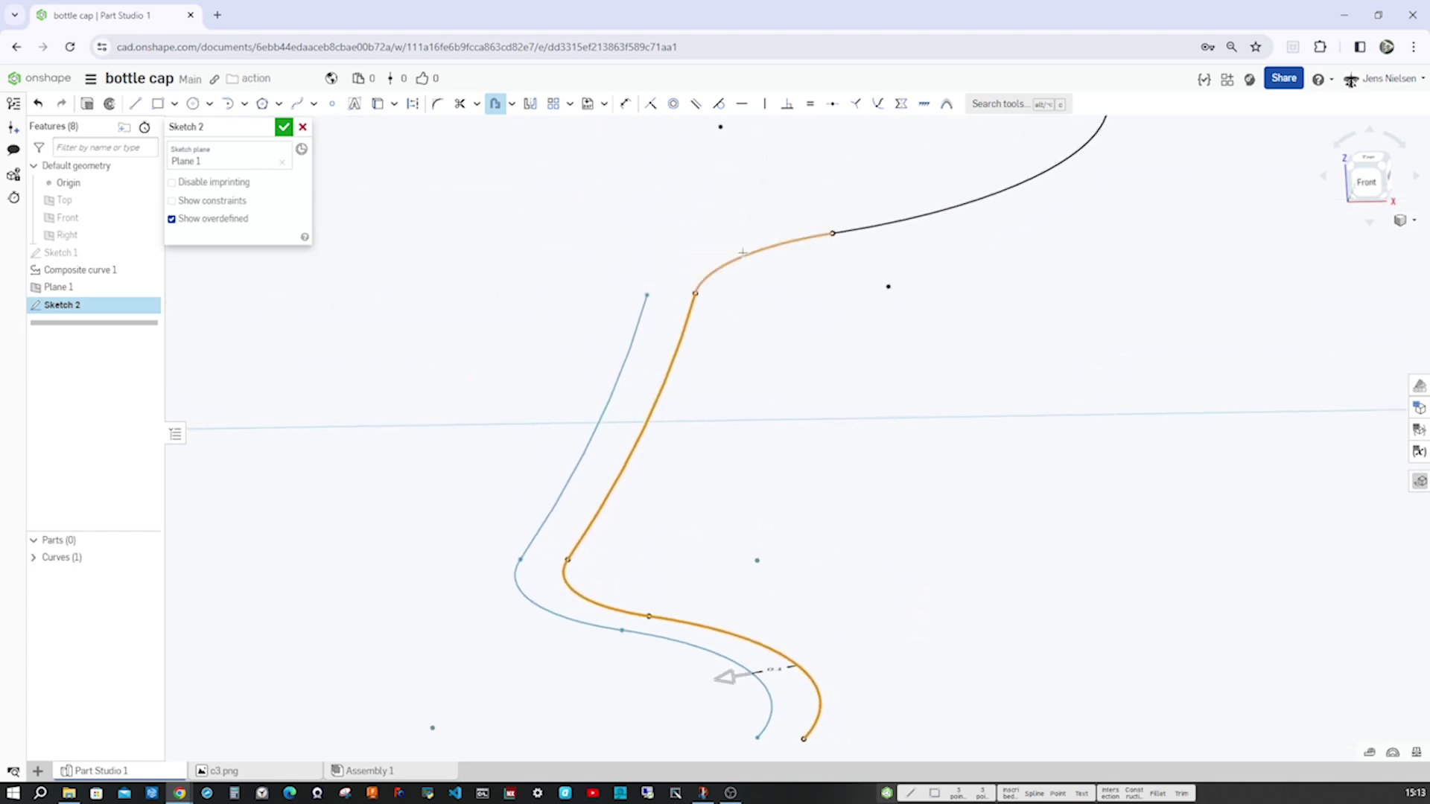
left_click(773, 250)
left_click(858, 233)
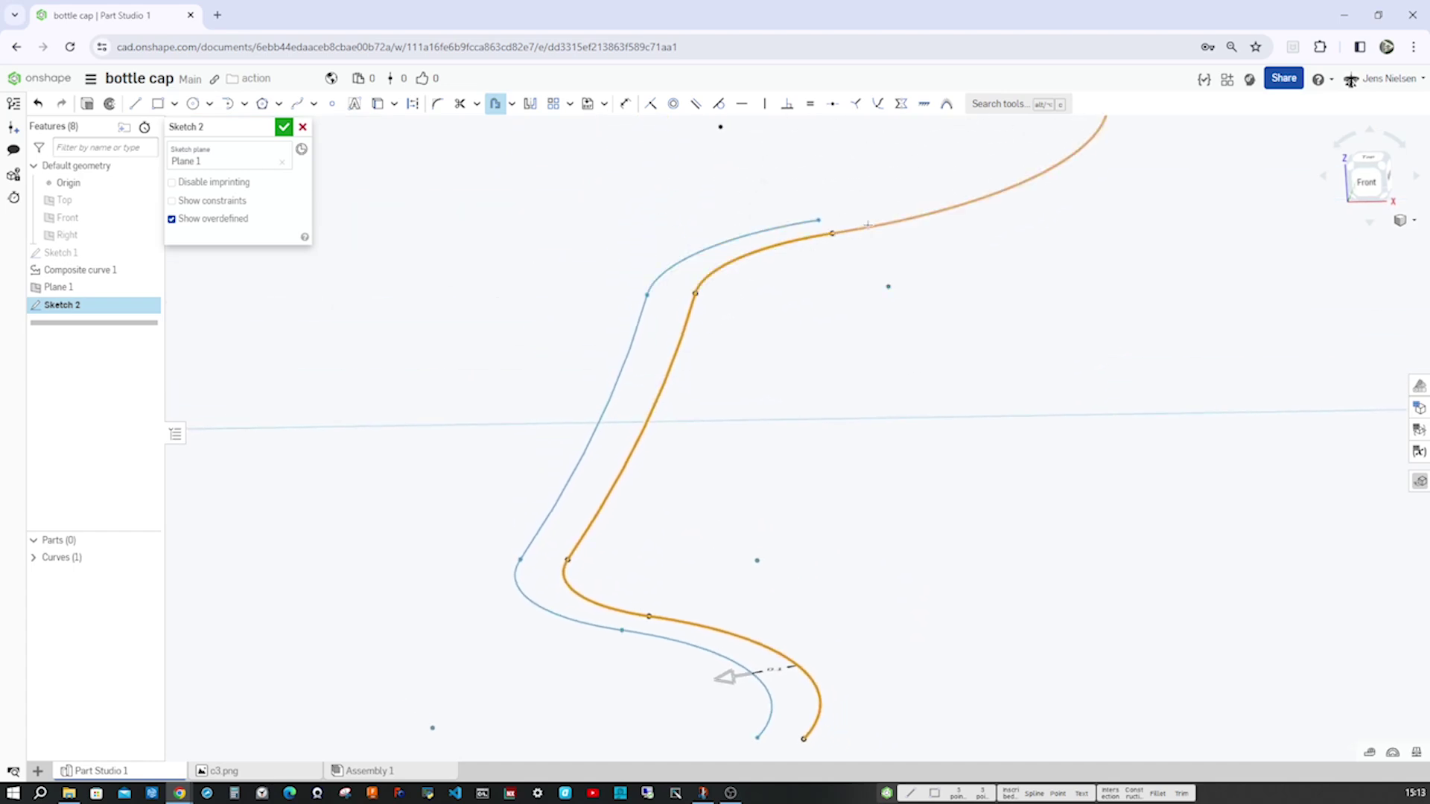
left_click(717, 677)
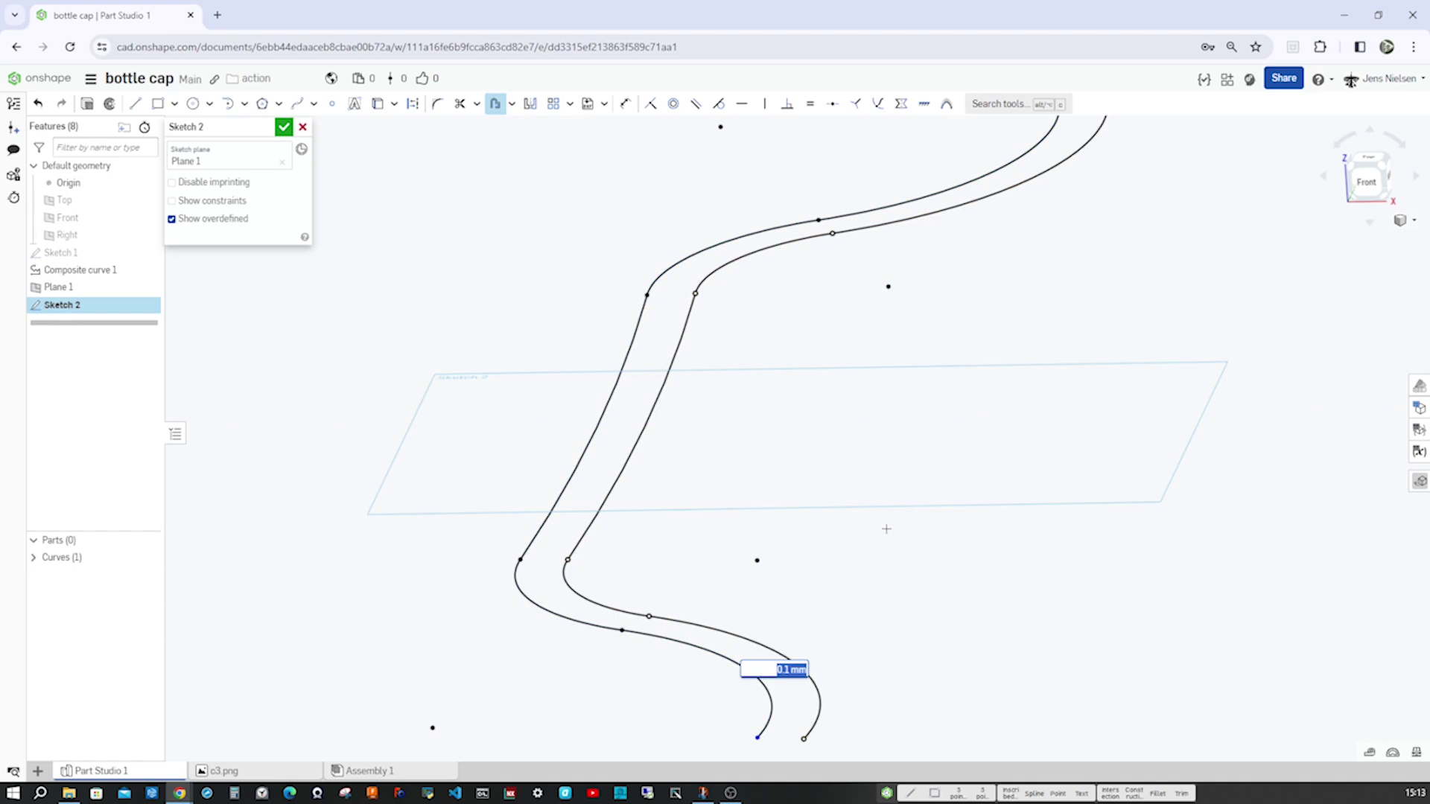
key("BackSpace")
key("Return")
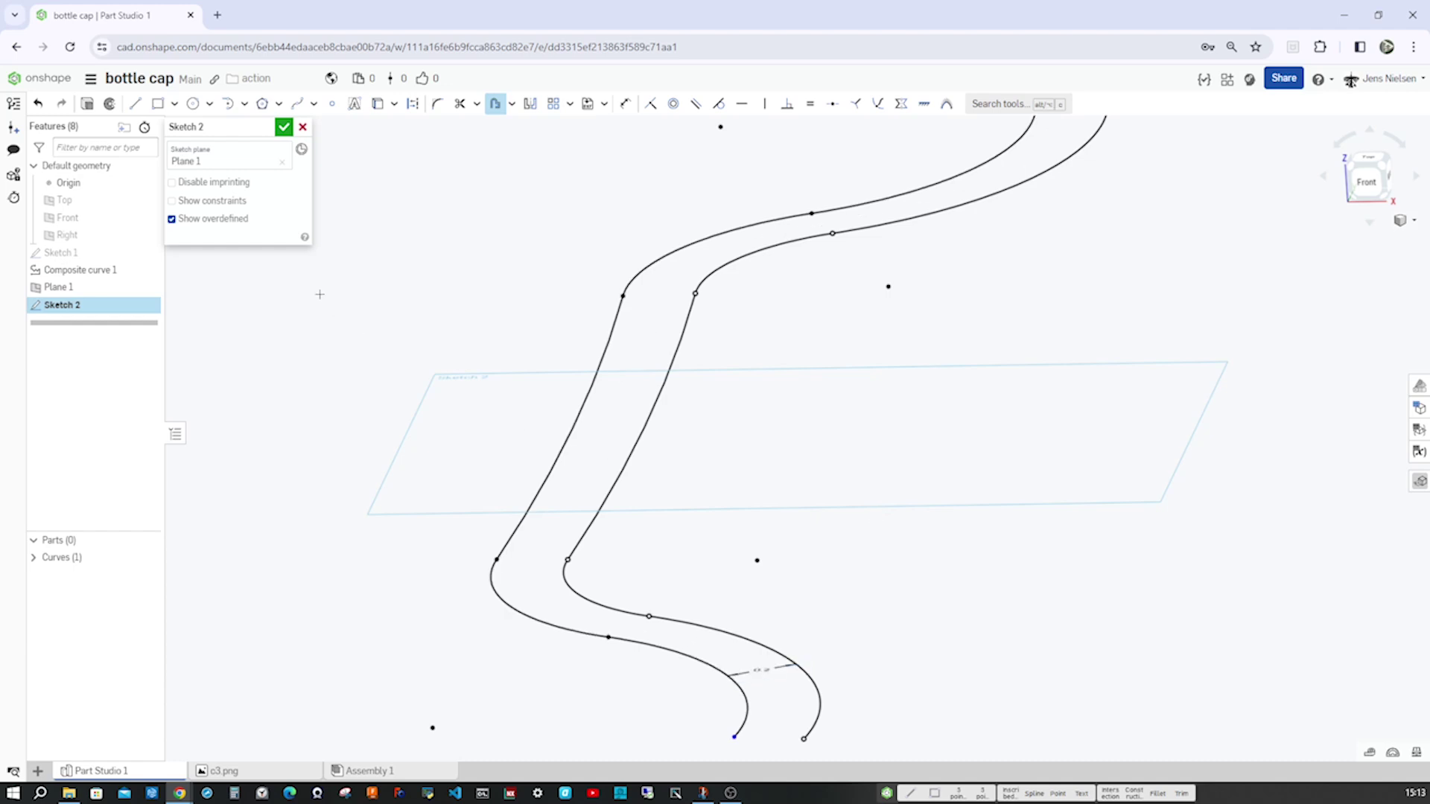
left_click(285, 127)
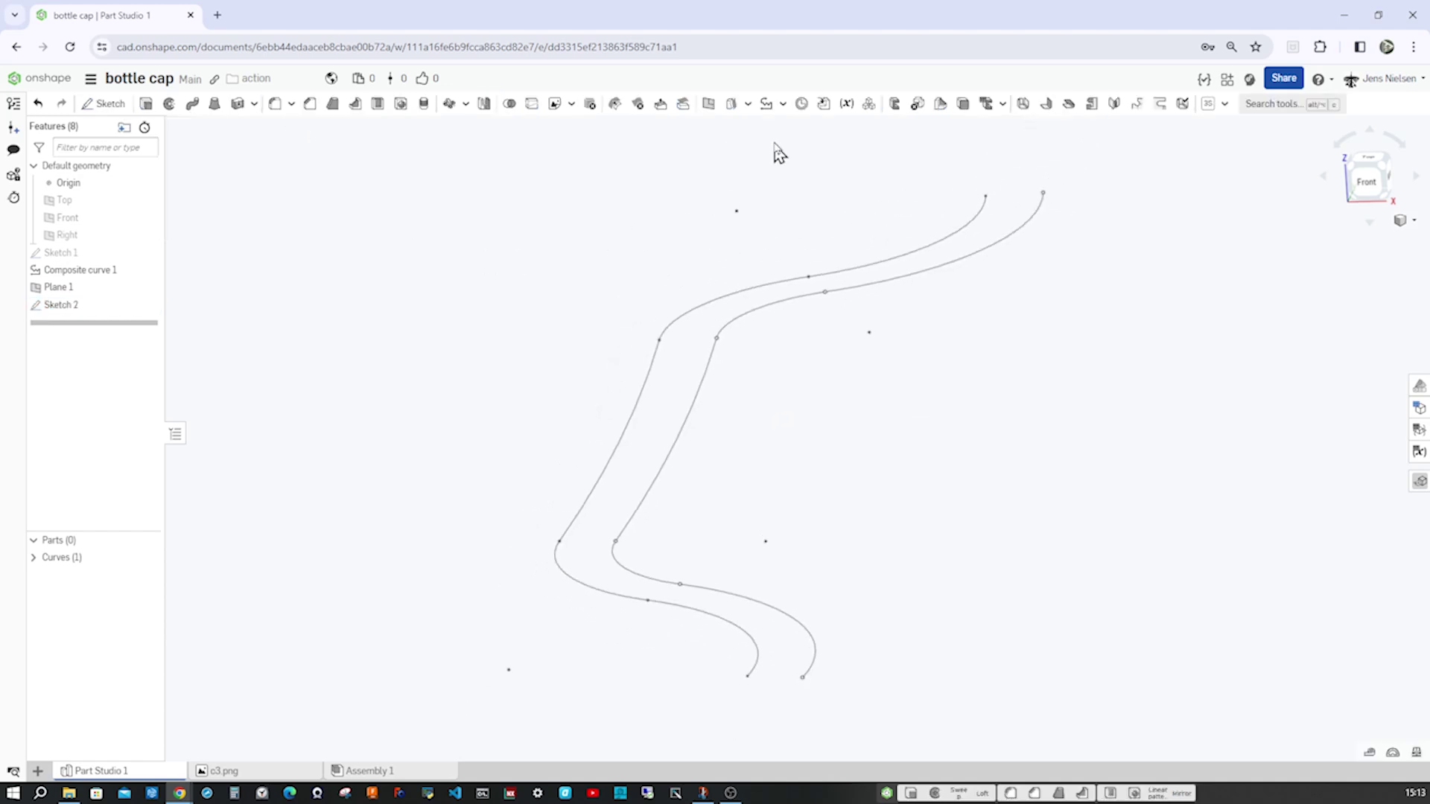
- Join the five segments of the offset curve into Composite curve 2
left_click(764, 105)
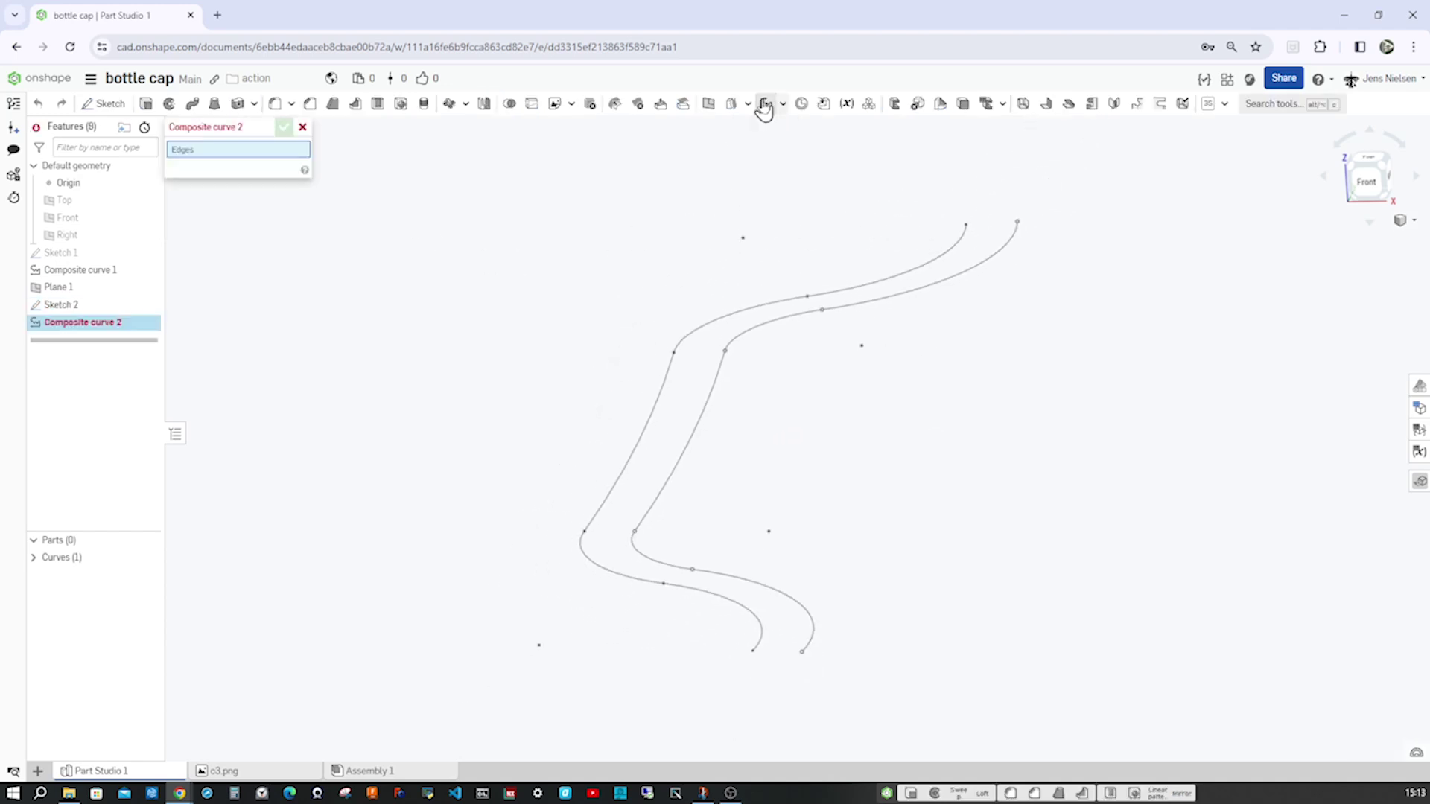
left_click(897, 283)
left_click(694, 337)
left_click(675, 384)
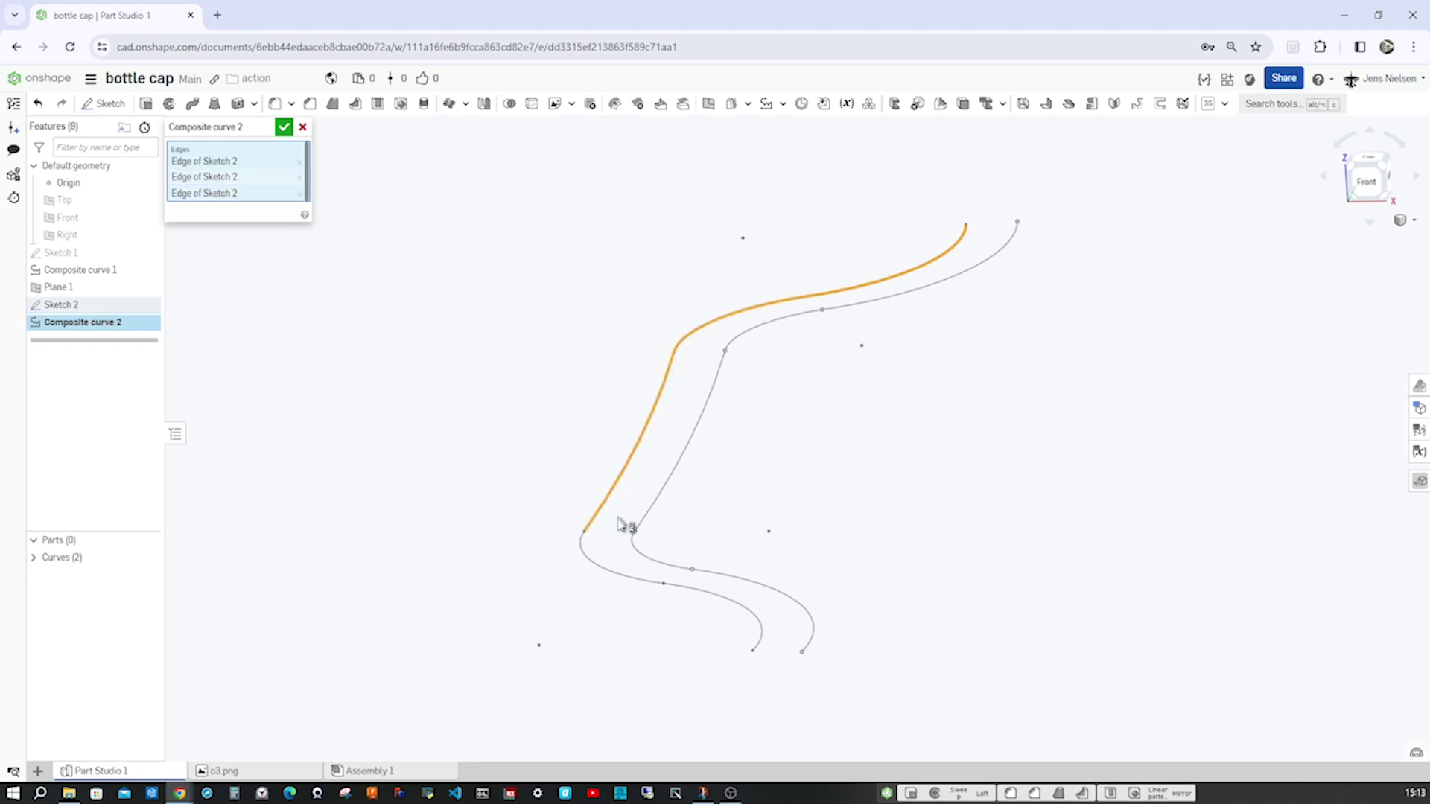
left_click(617, 574)
left_click(693, 592)
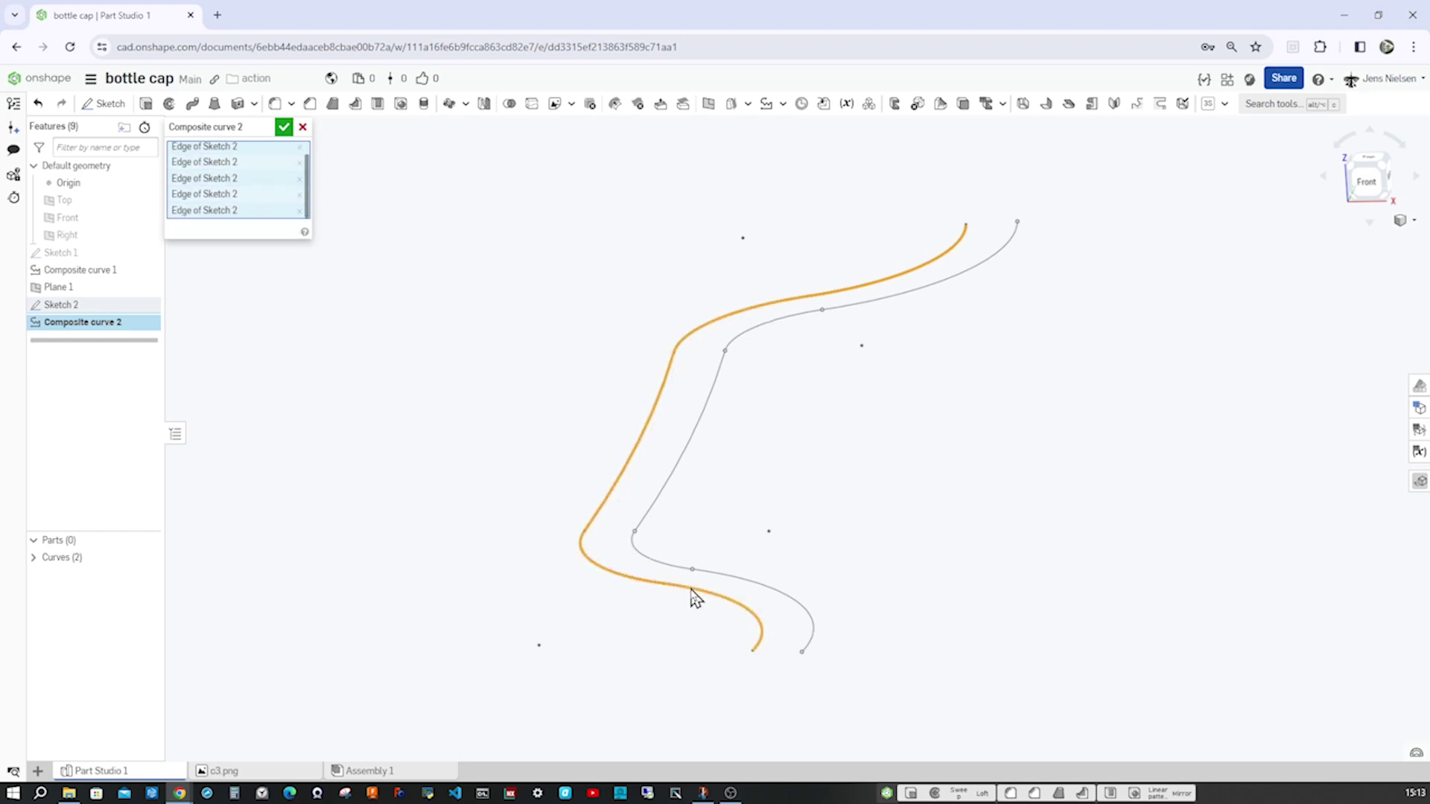
left_click(283, 128)
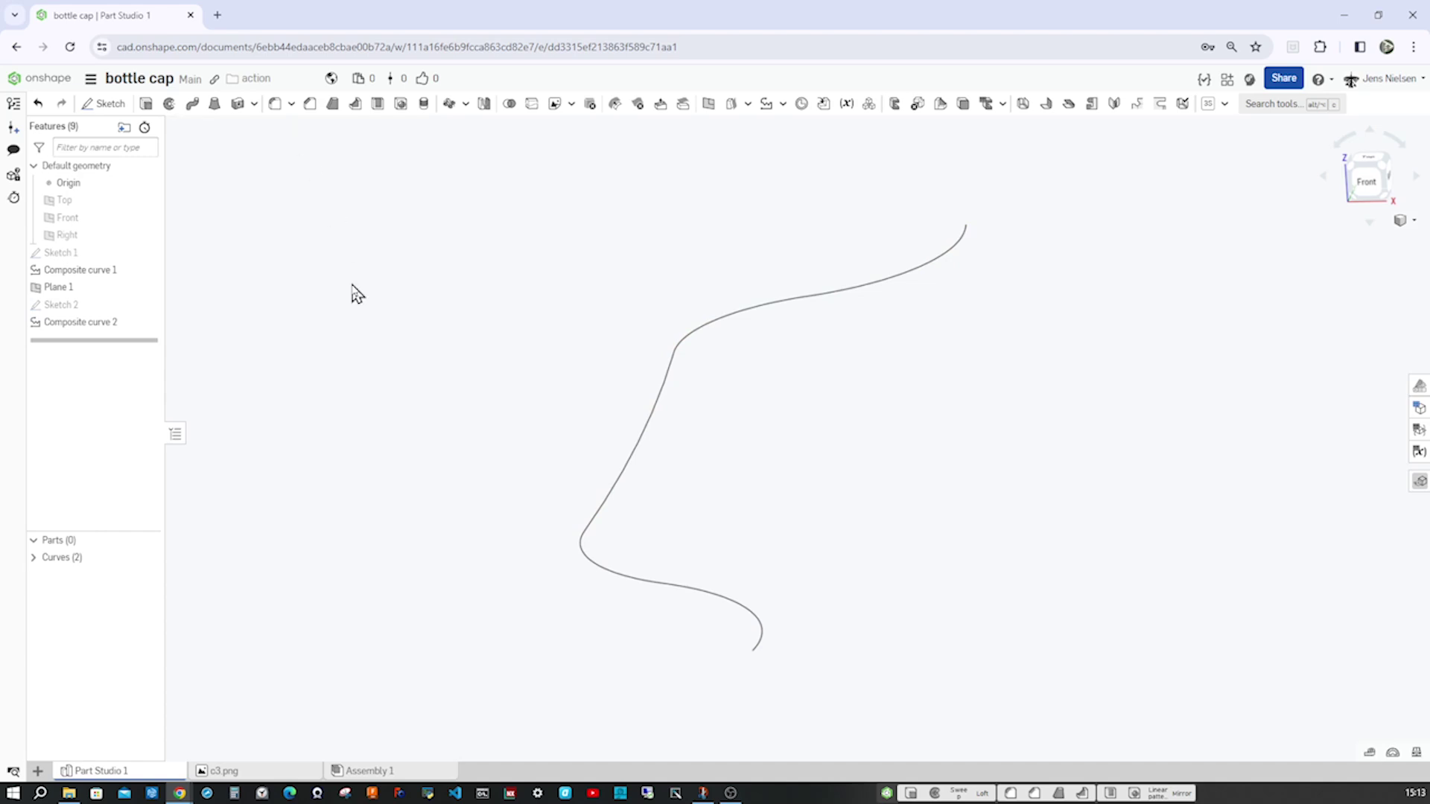
- Hide Plane 1 and orbit the view to see both curves at an angle
scroll(352, 303, "down", 3)
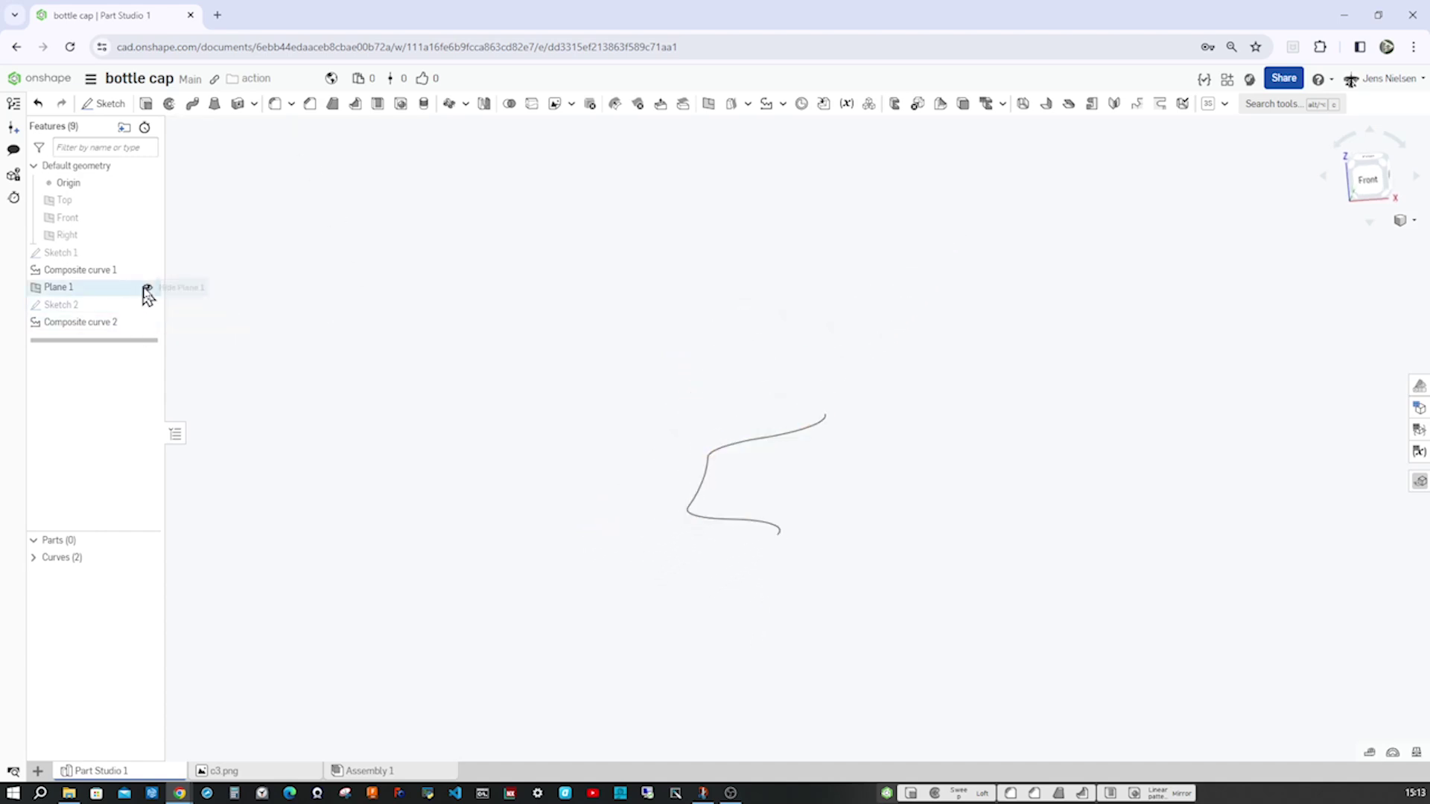
left_click(143, 288)
right_click_drag(438, 384, 801, 540)
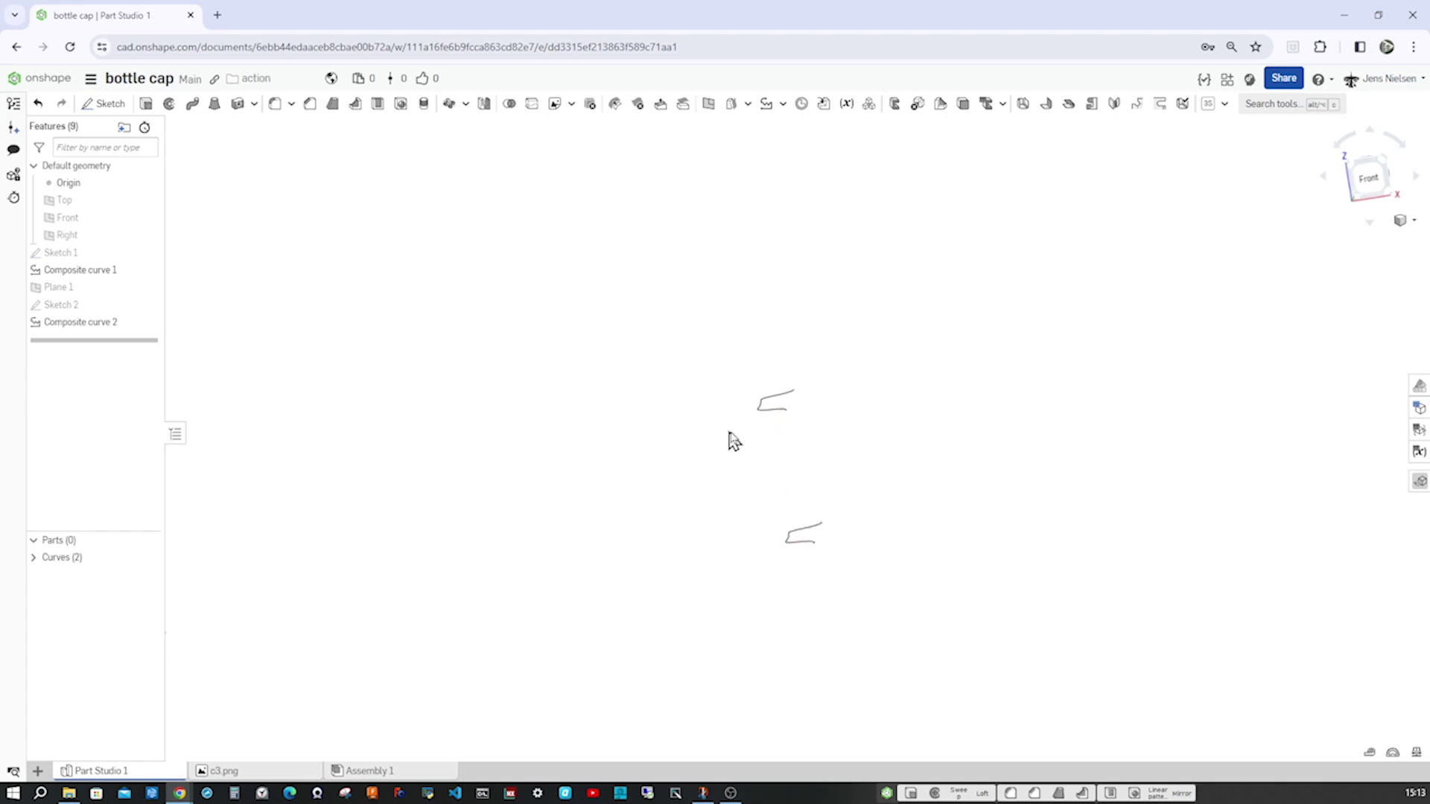
key("ctrl+Left")
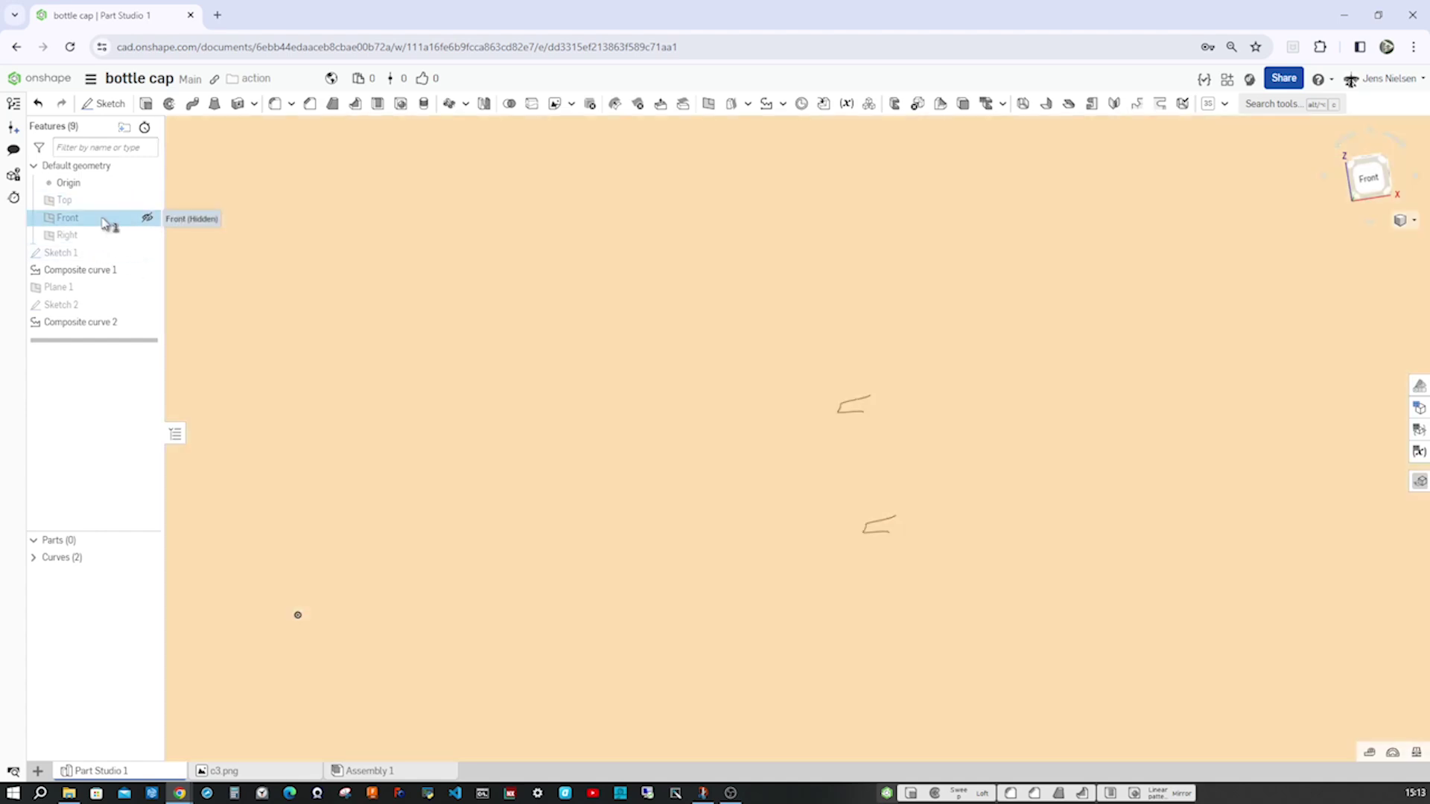
- Start Sketch 3 on the Front plane and draw a vertical construction line up from the origin
key("s")
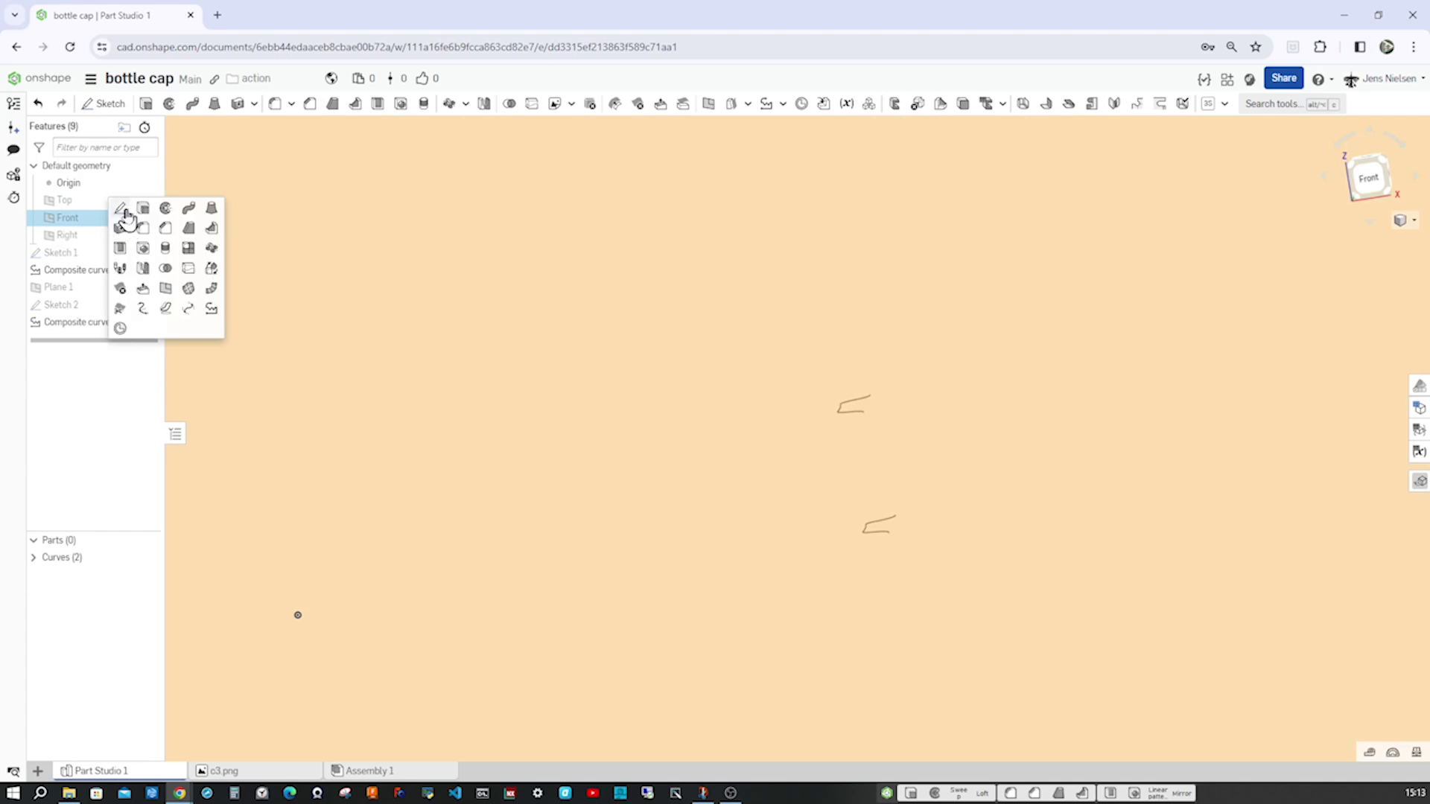
key("Escape")
left_click(131, 217)
key("shift+s")
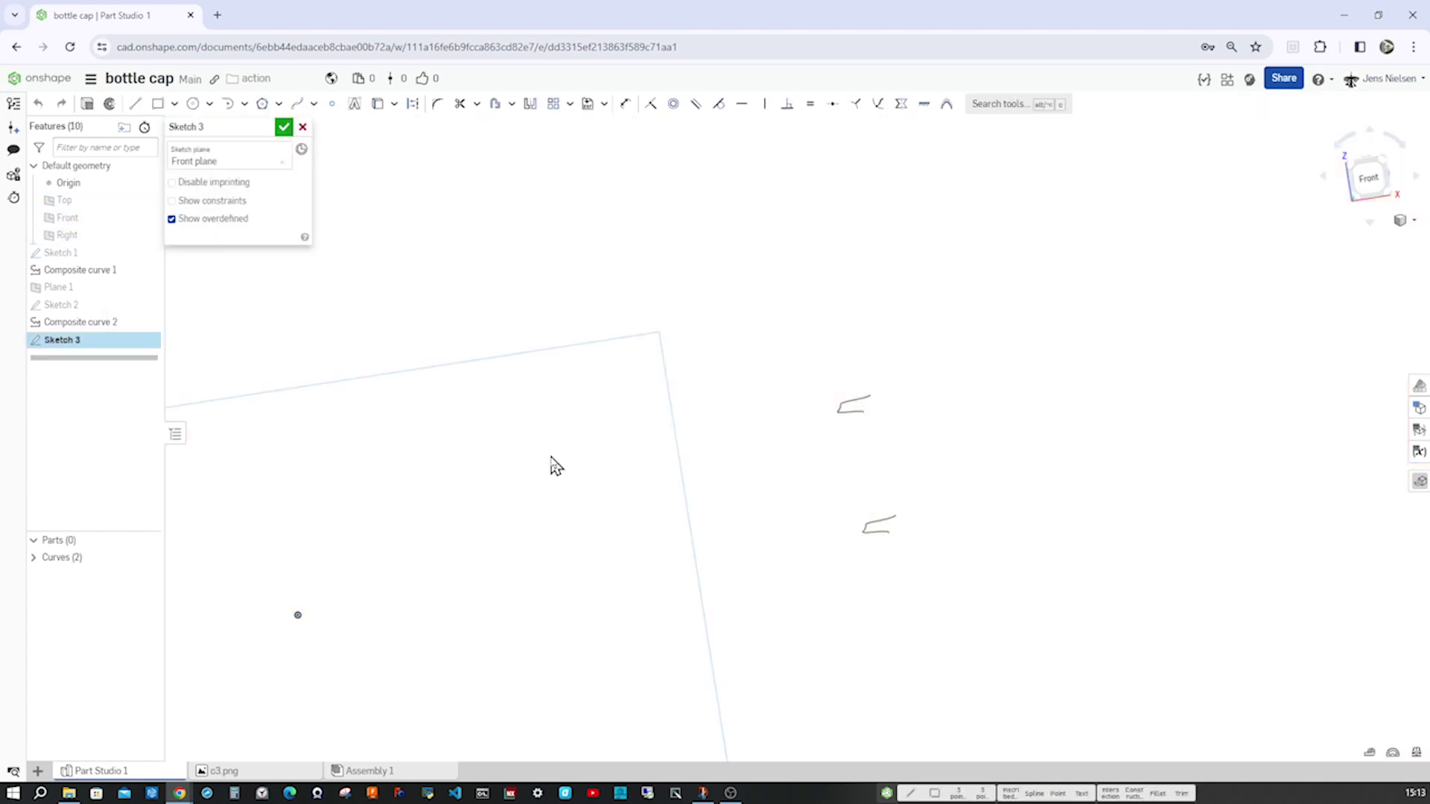
key("l")
key("q")
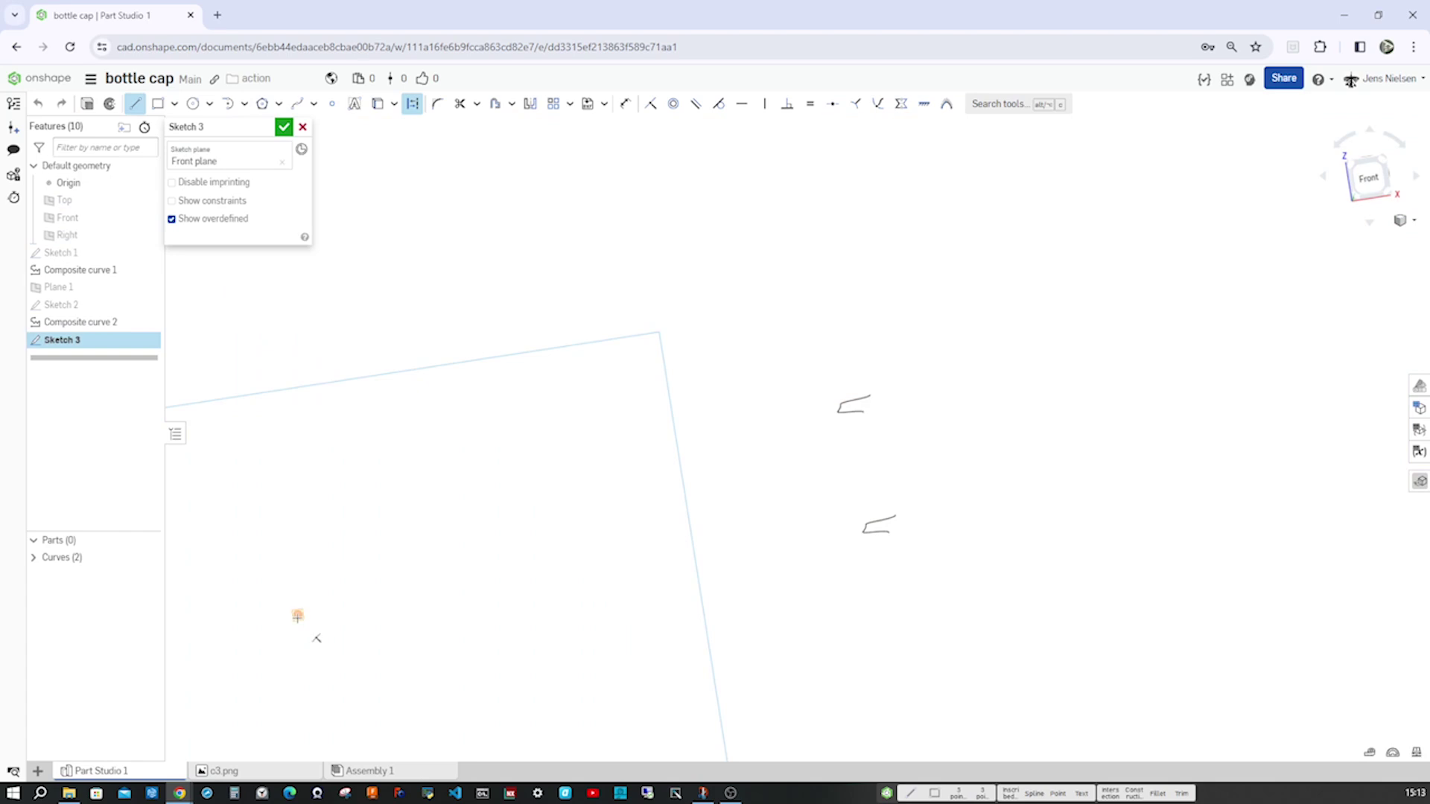
left_click(298, 615)
left_click(276, 484)
- View the sketch face-on and dimension the construction line to 6 mm
key("Escape")
key("n")
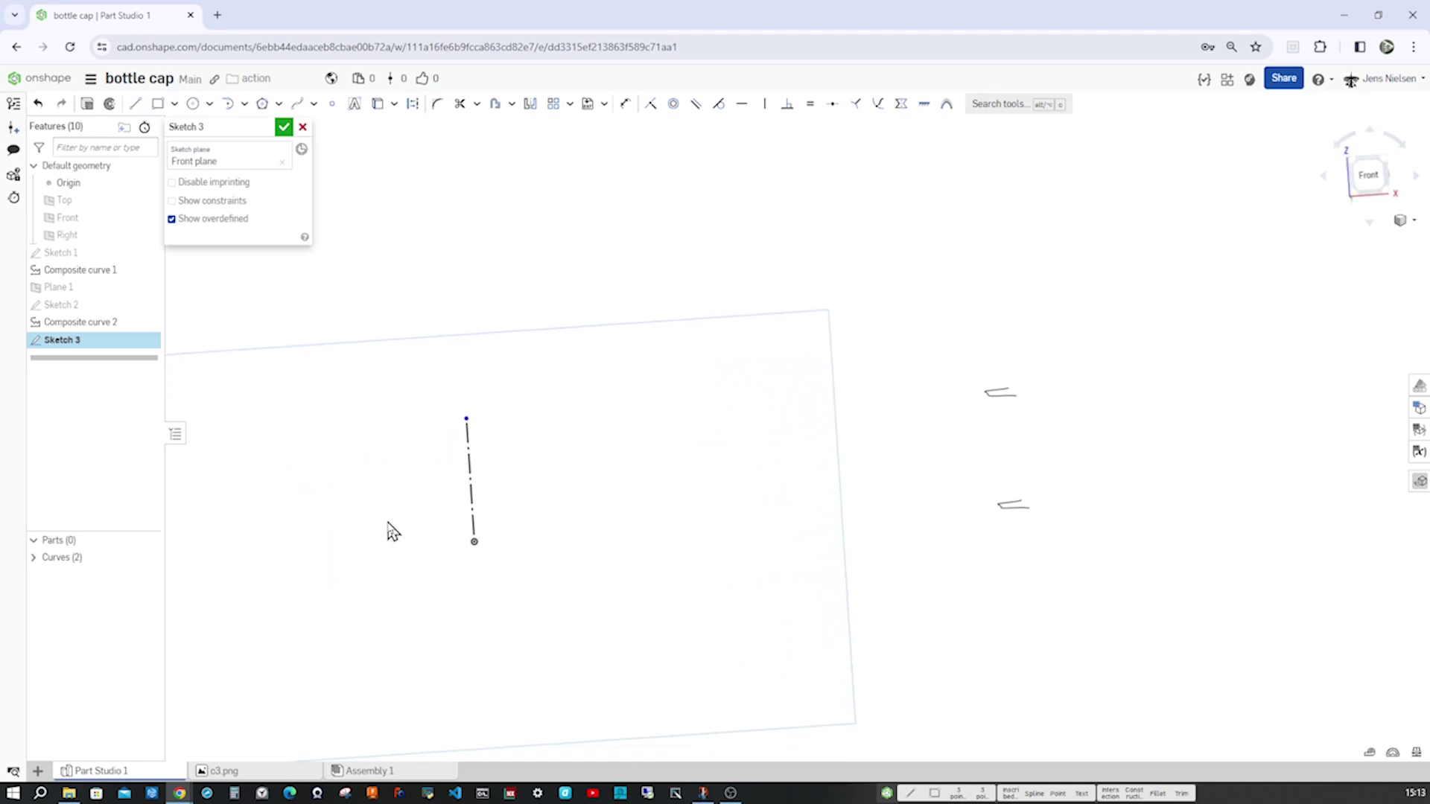
key("u")
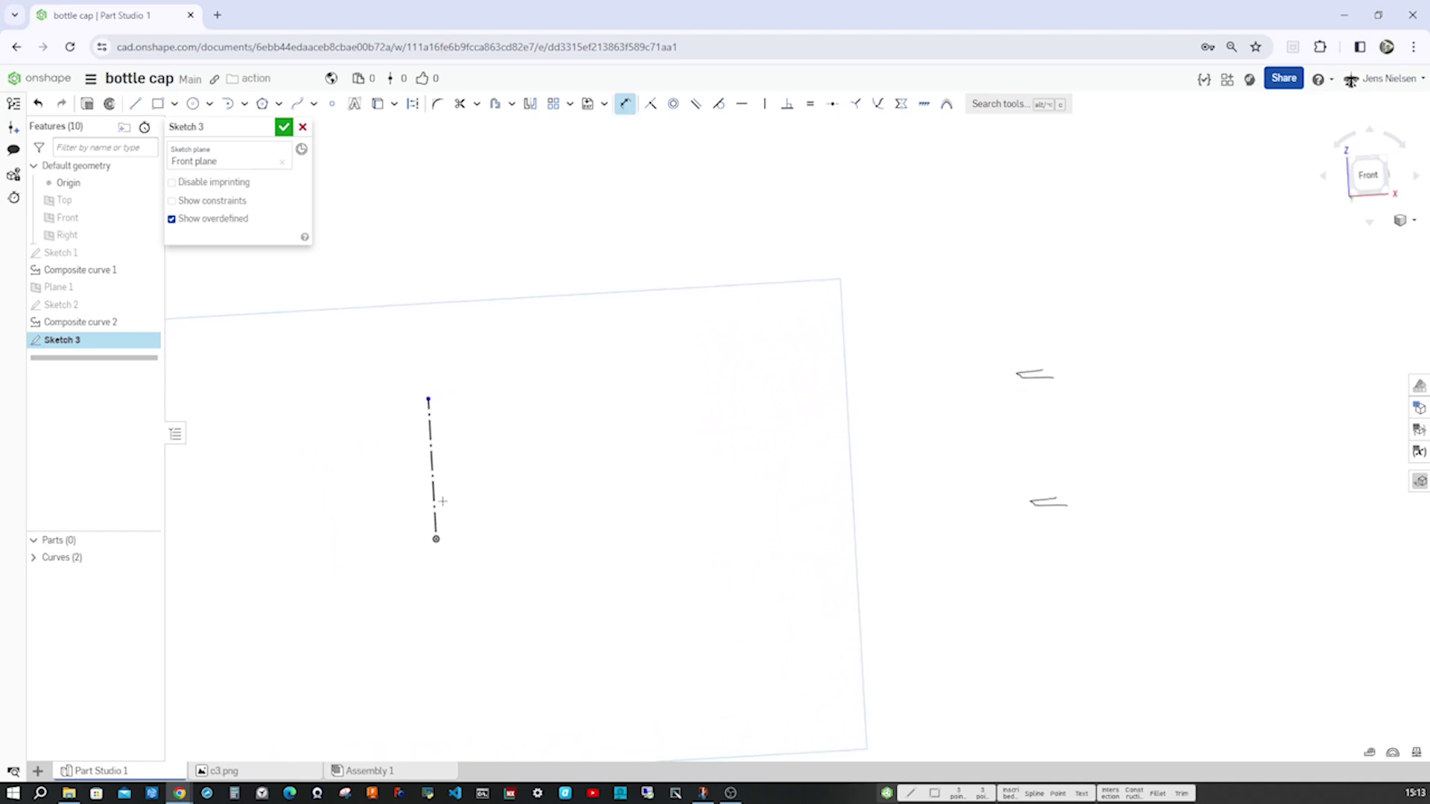
left_click(433, 502)
left_click(406, 503)
type("6")
key("Return")
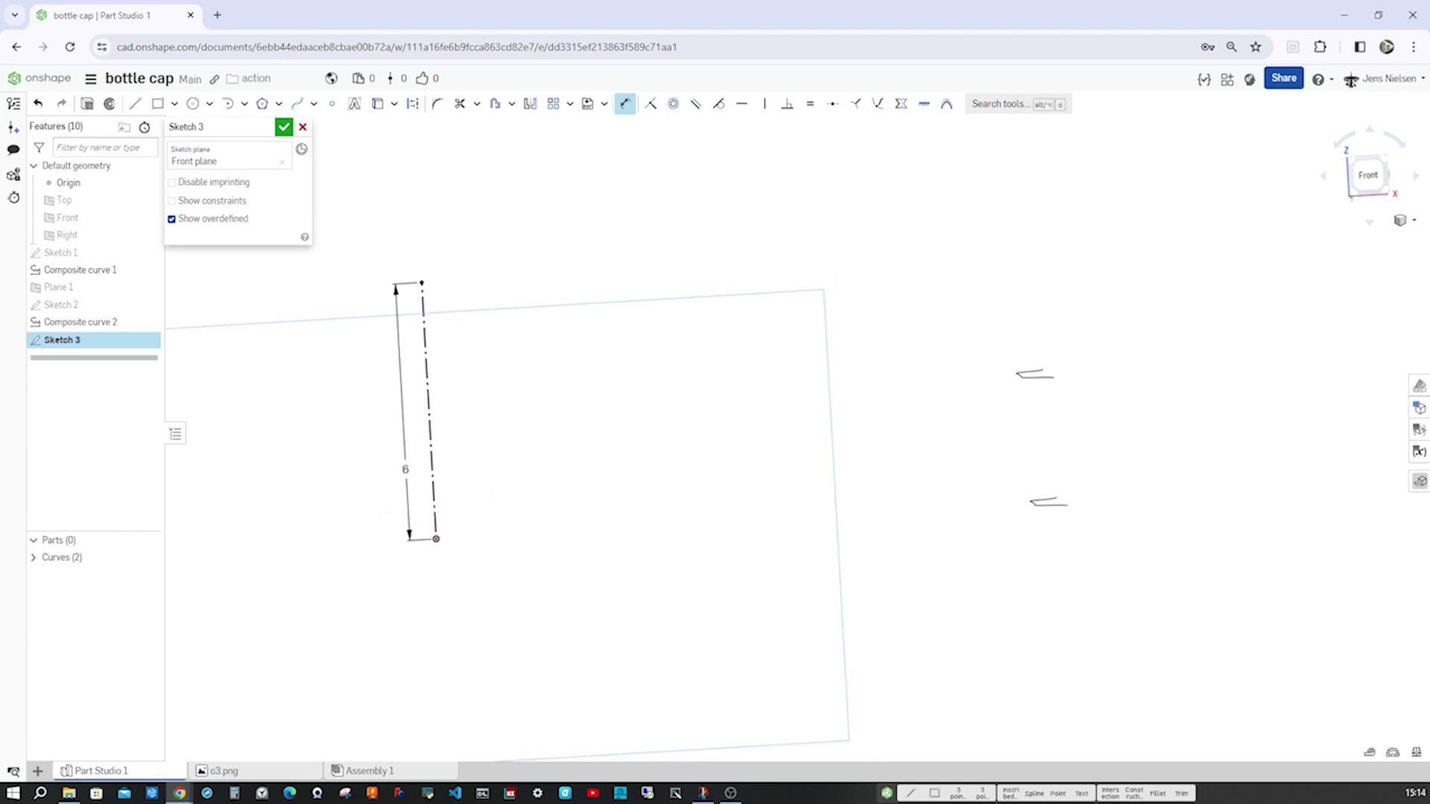
- Draw a top line from the construction line's top, ending in a downward tangent arc
key("l")
left_click(422, 283)
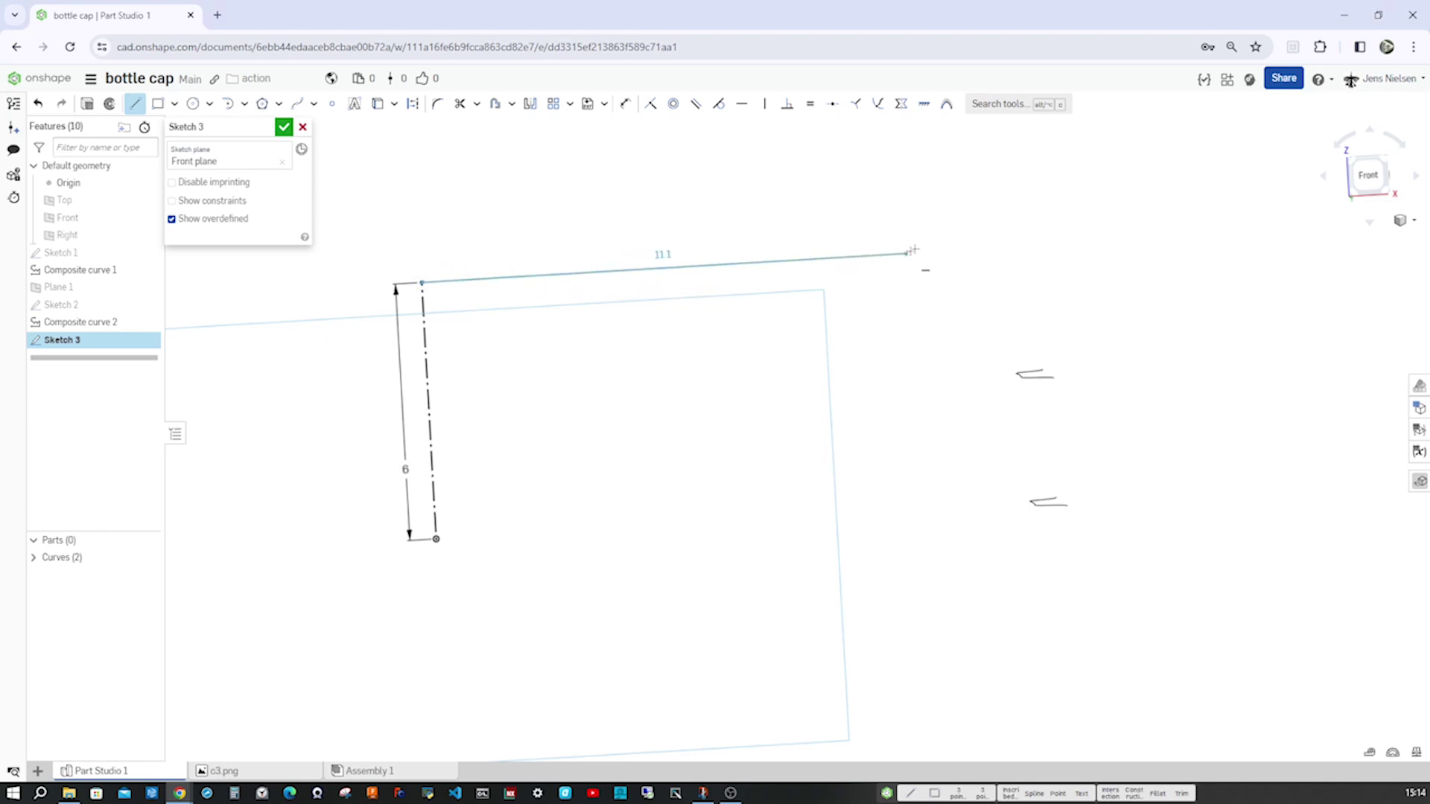
left_click(946, 251)
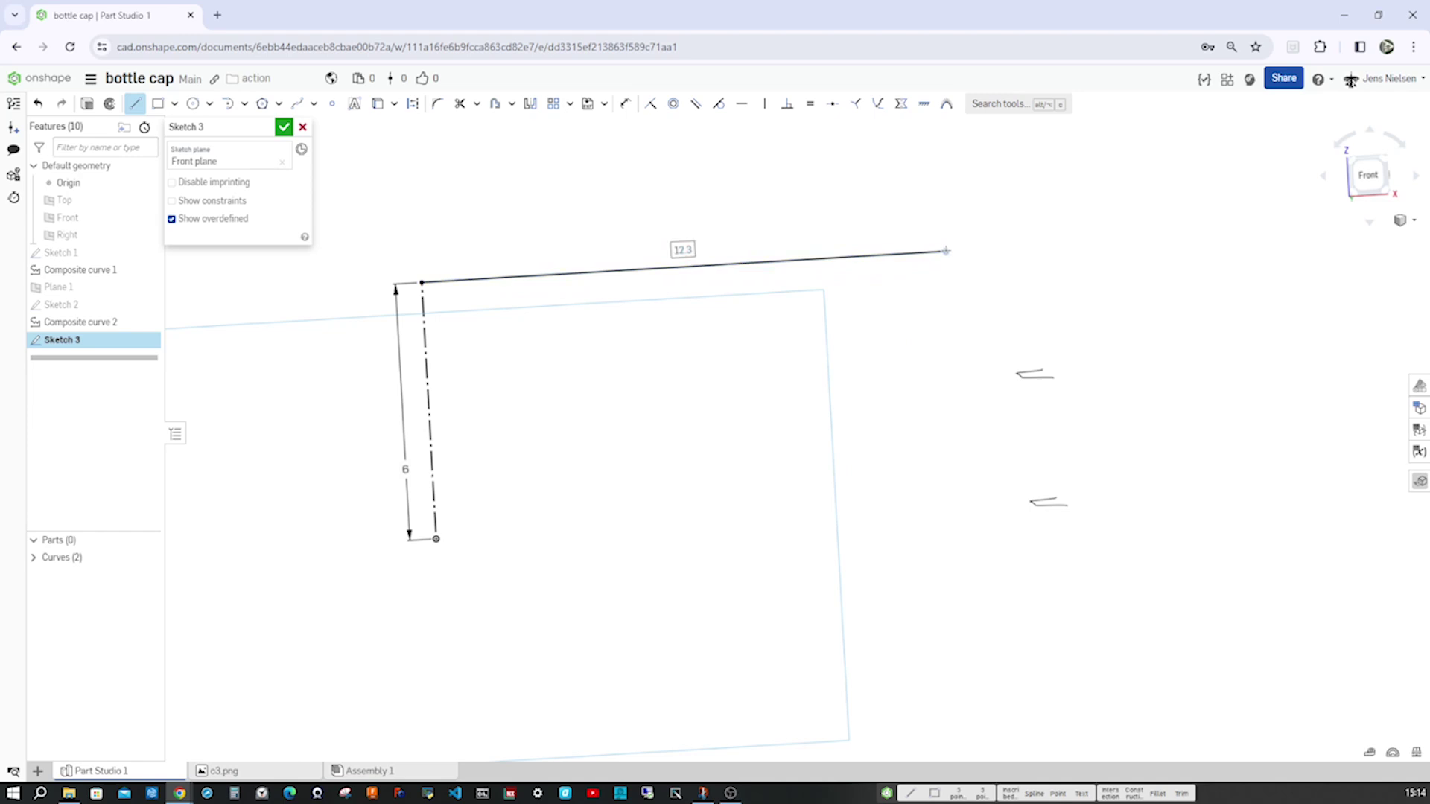
key("t")
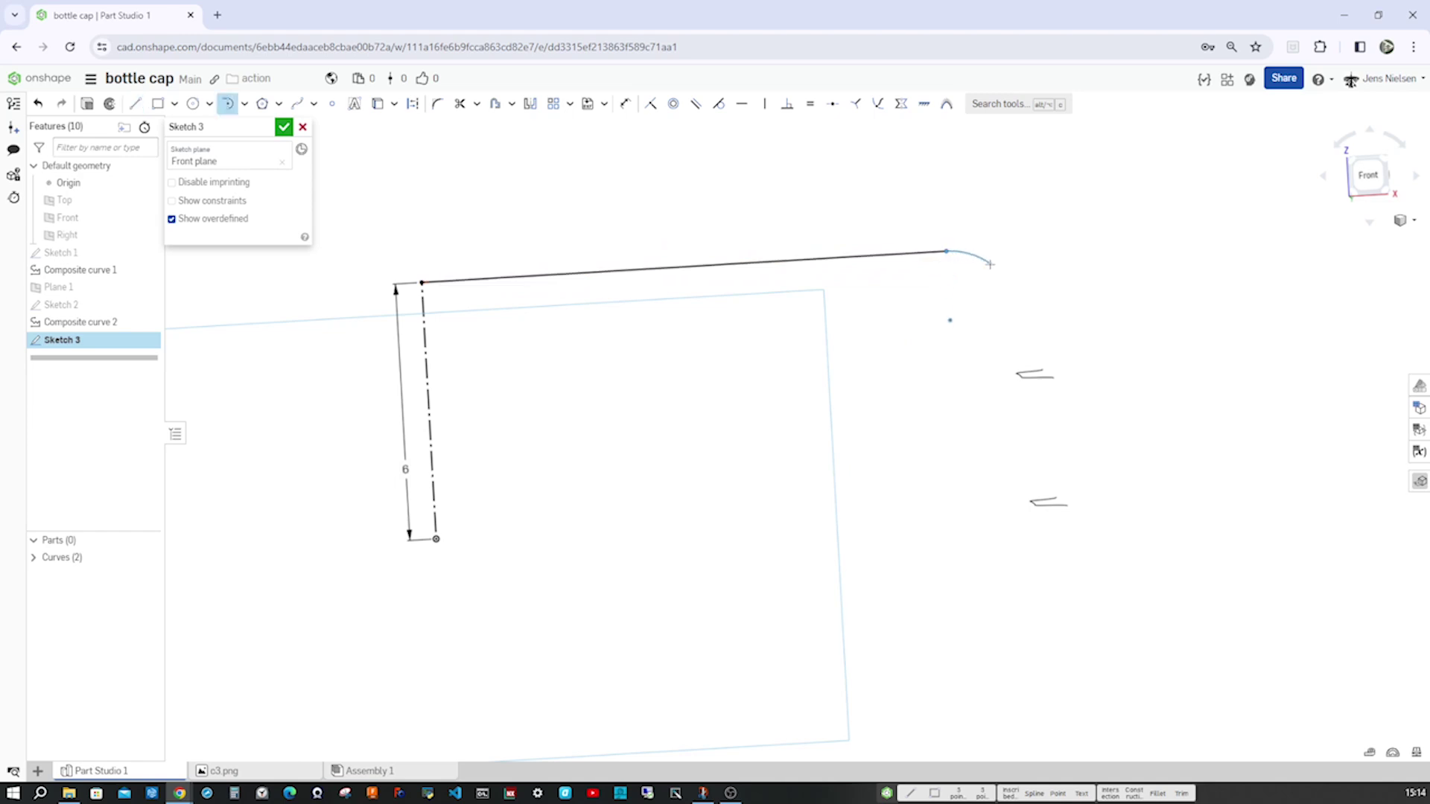
left_click(1015, 300)
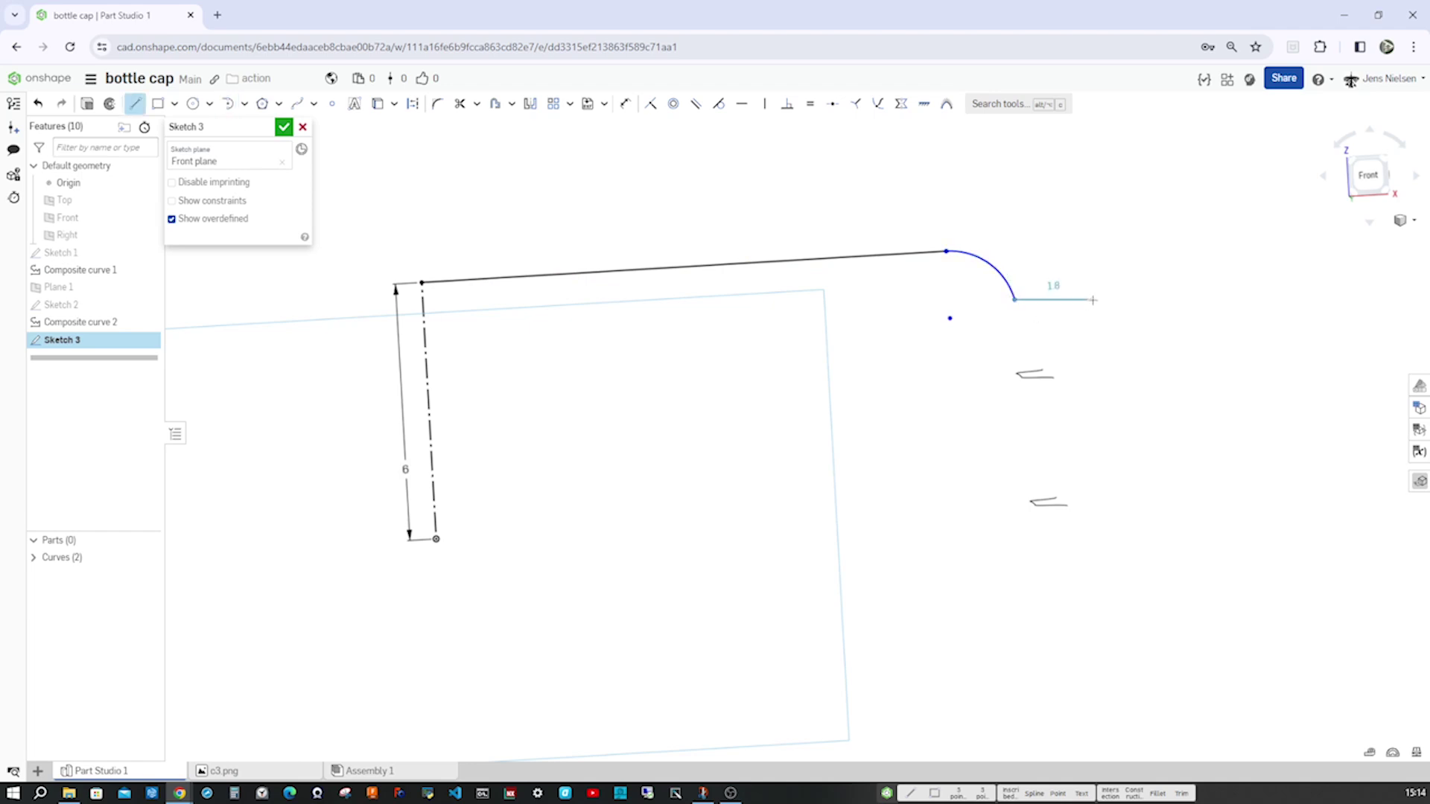
key("Escape")
- Dimension the top line to 12.6 mm and the tangent arc radius to 2 mm
key("u")
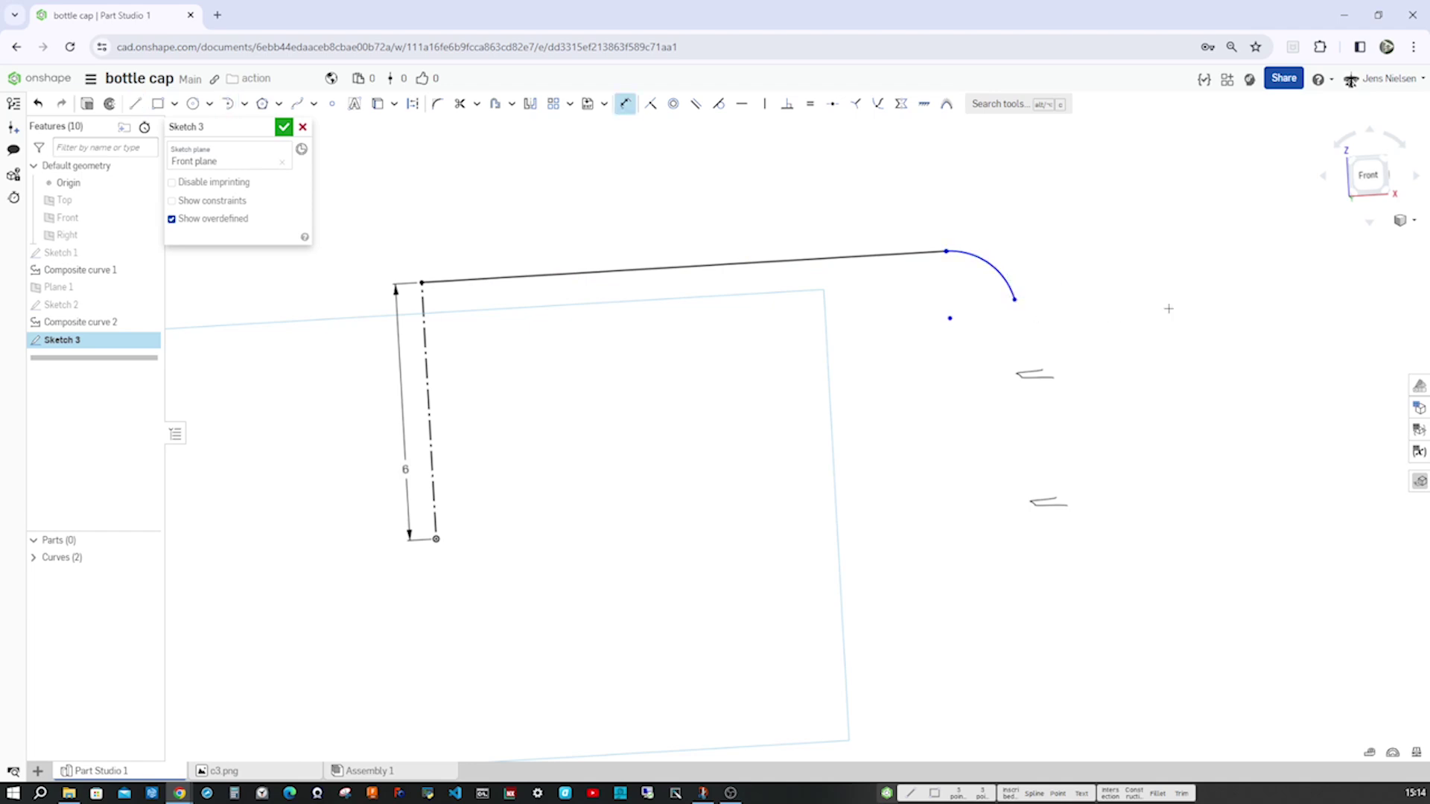
left_click(837, 252)
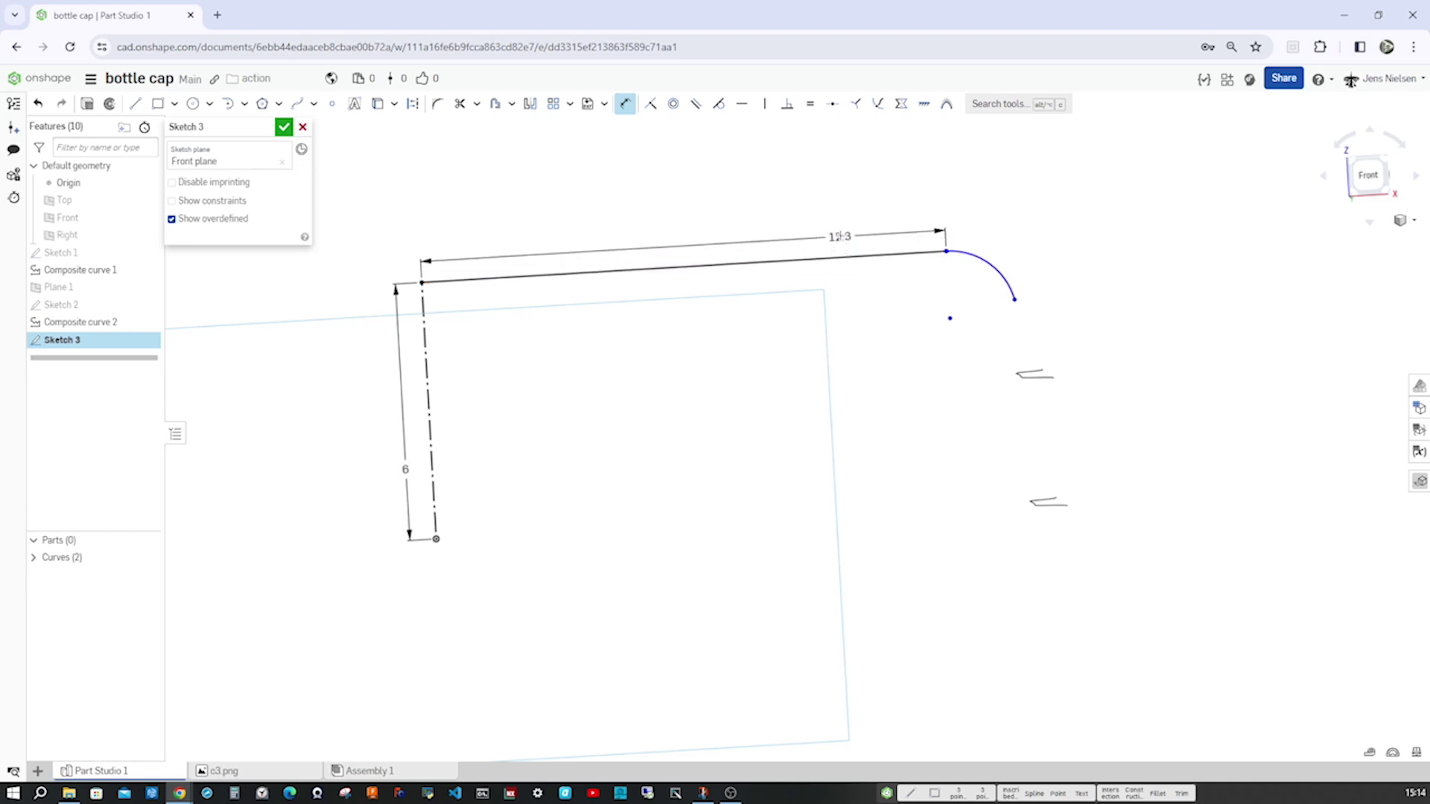
left_click(840, 235)
type("1")
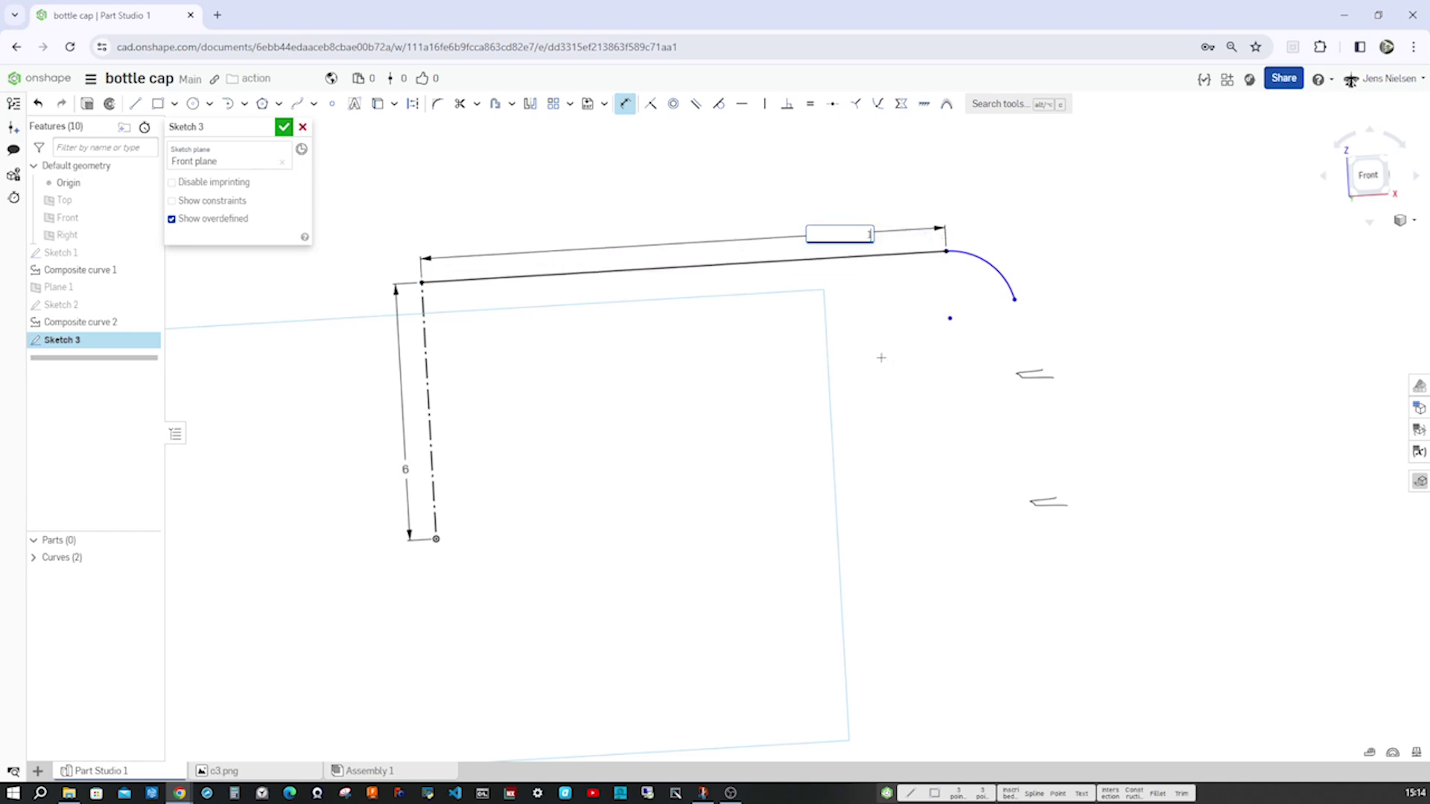
type("2.6")
key("Return")
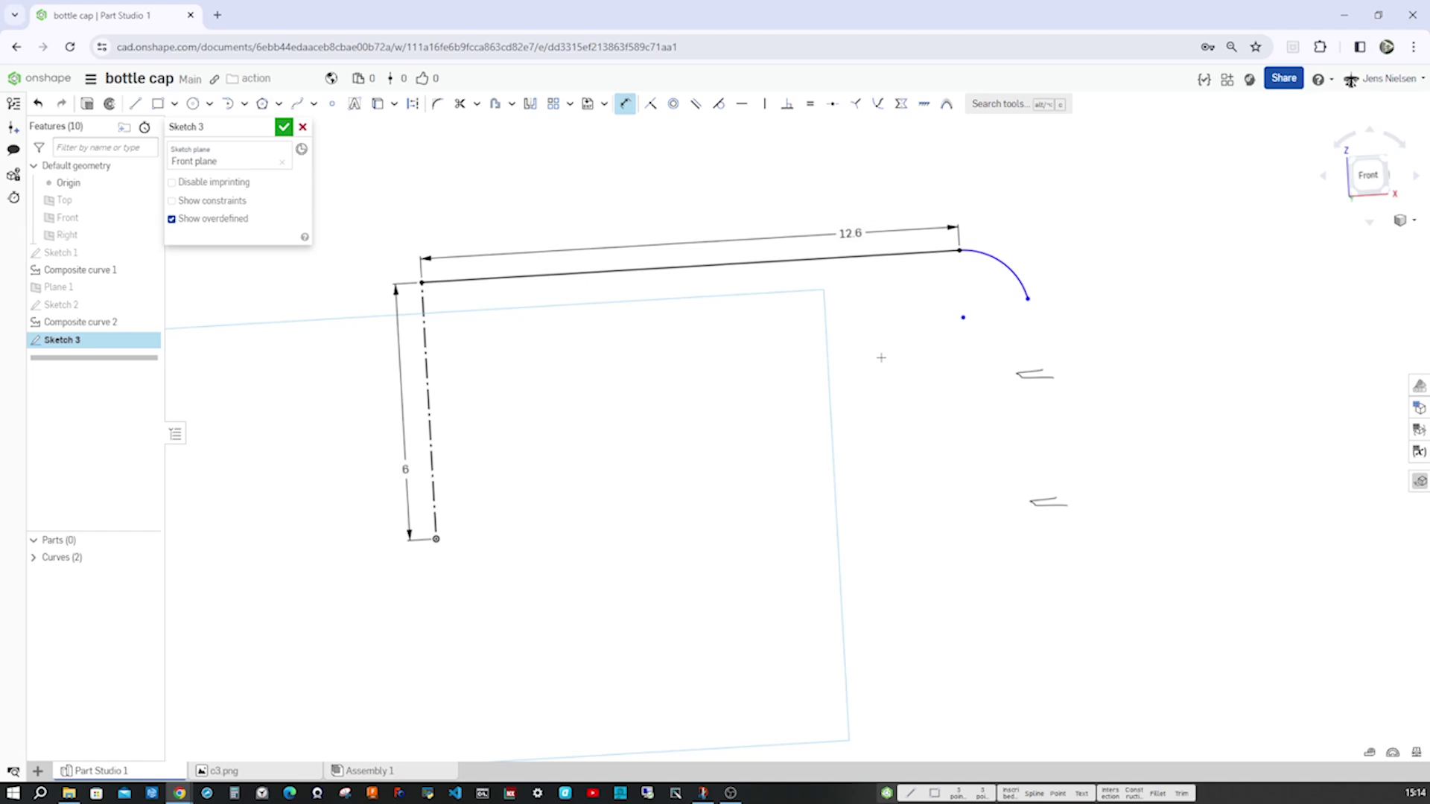
left_click(1023, 284)
left_click(1046, 300)
type("2")
key("Return")
- Dimension the arc's drop below the top line as 1.5 mm and finish Sketch 3
left_click(940, 254)
left_click(1047, 311)
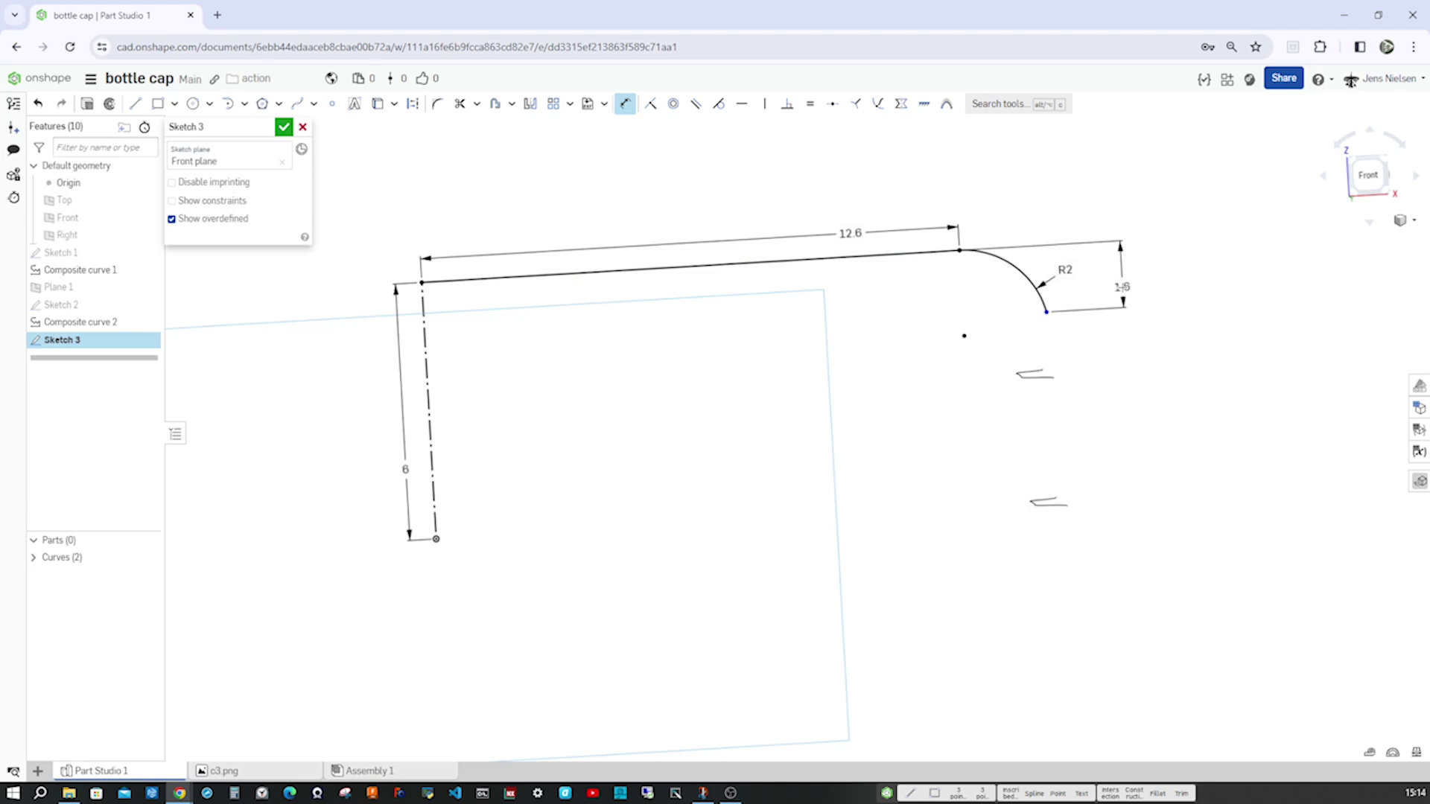
left_click(1119, 287)
type("1")
key("Return")
left_click(284, 127)
- Fit and orbit to an angled view of the profile, then start a Full Surface revolve
key("f")
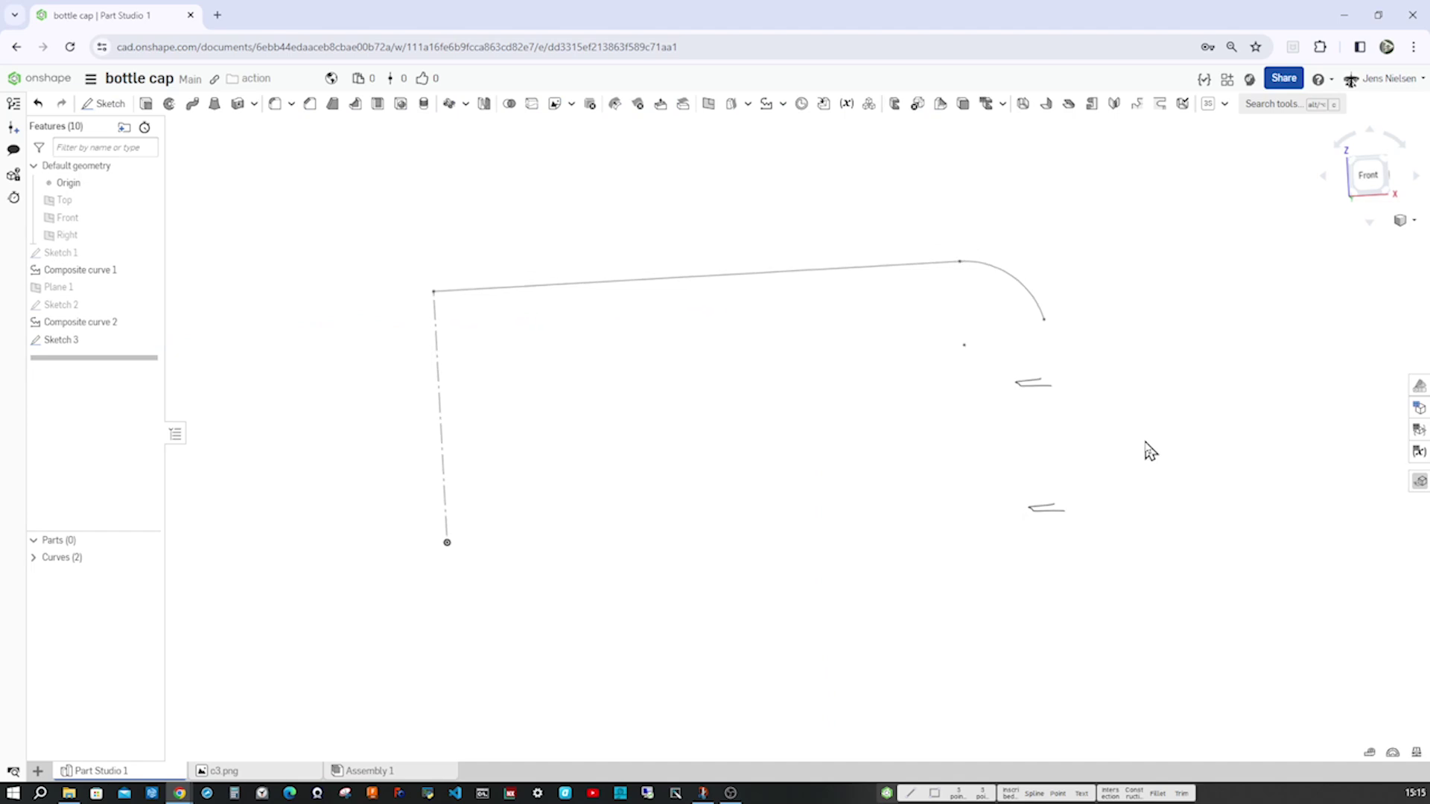
key("Up")
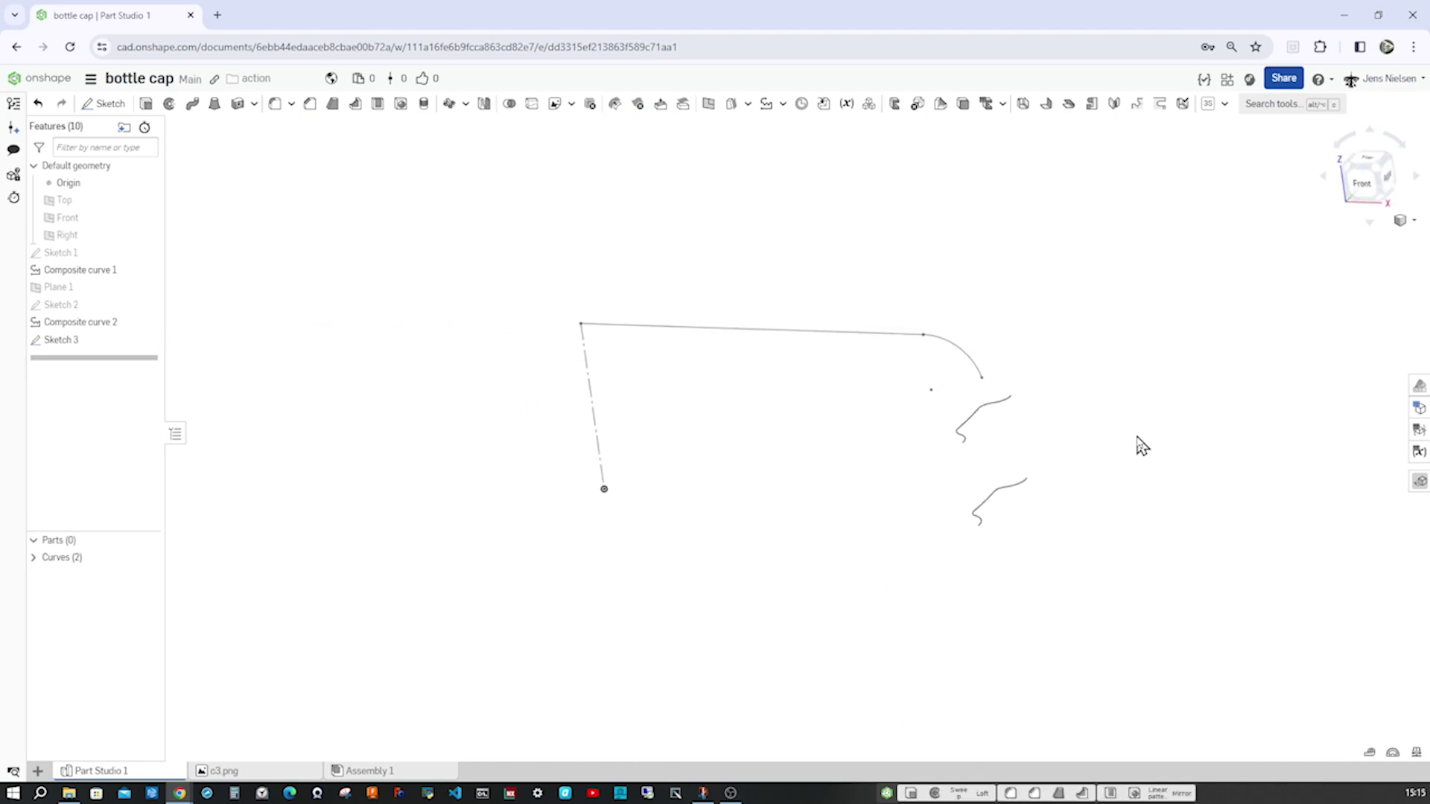
right_click_drag(968, 485, 1062, 482)
key("Left")
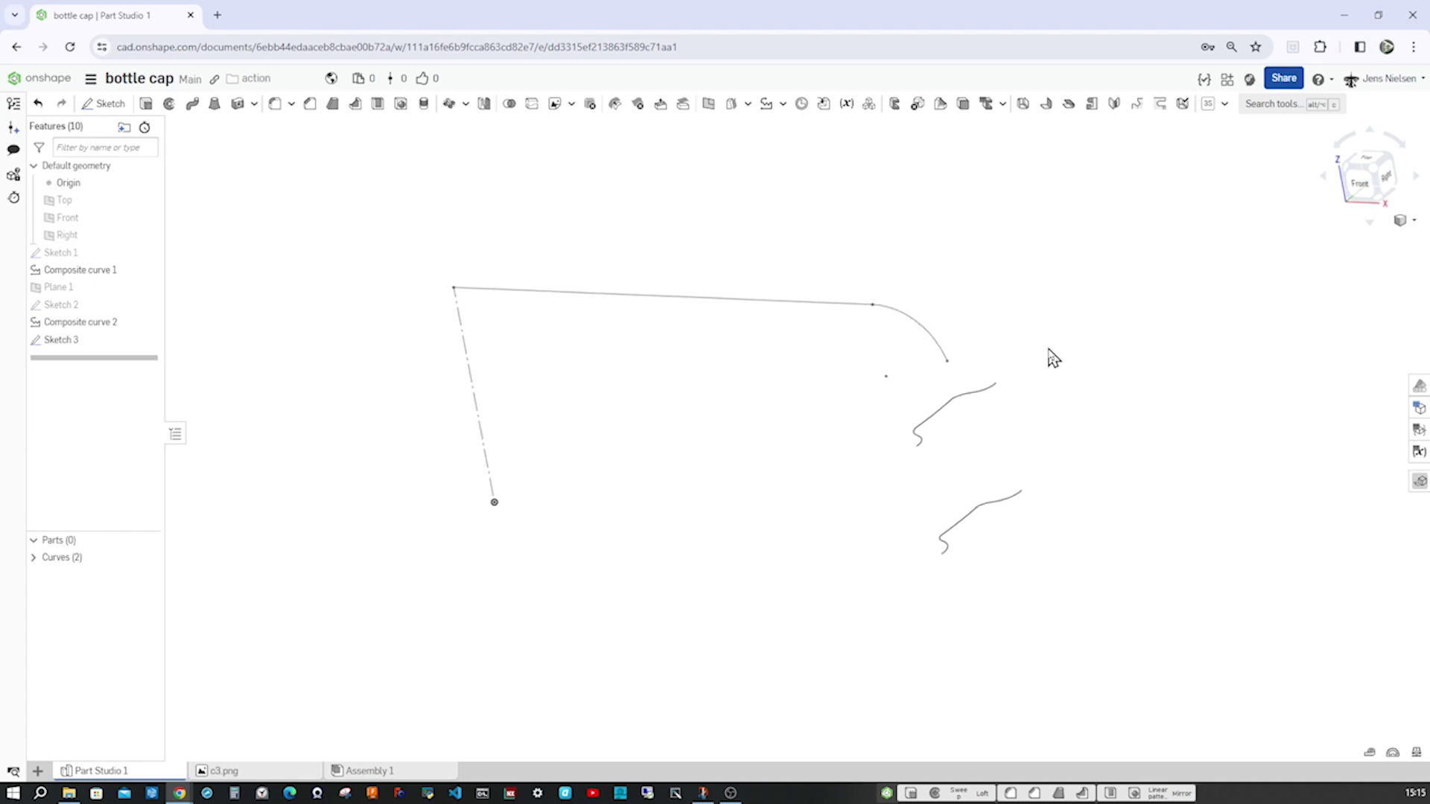
key("Left")
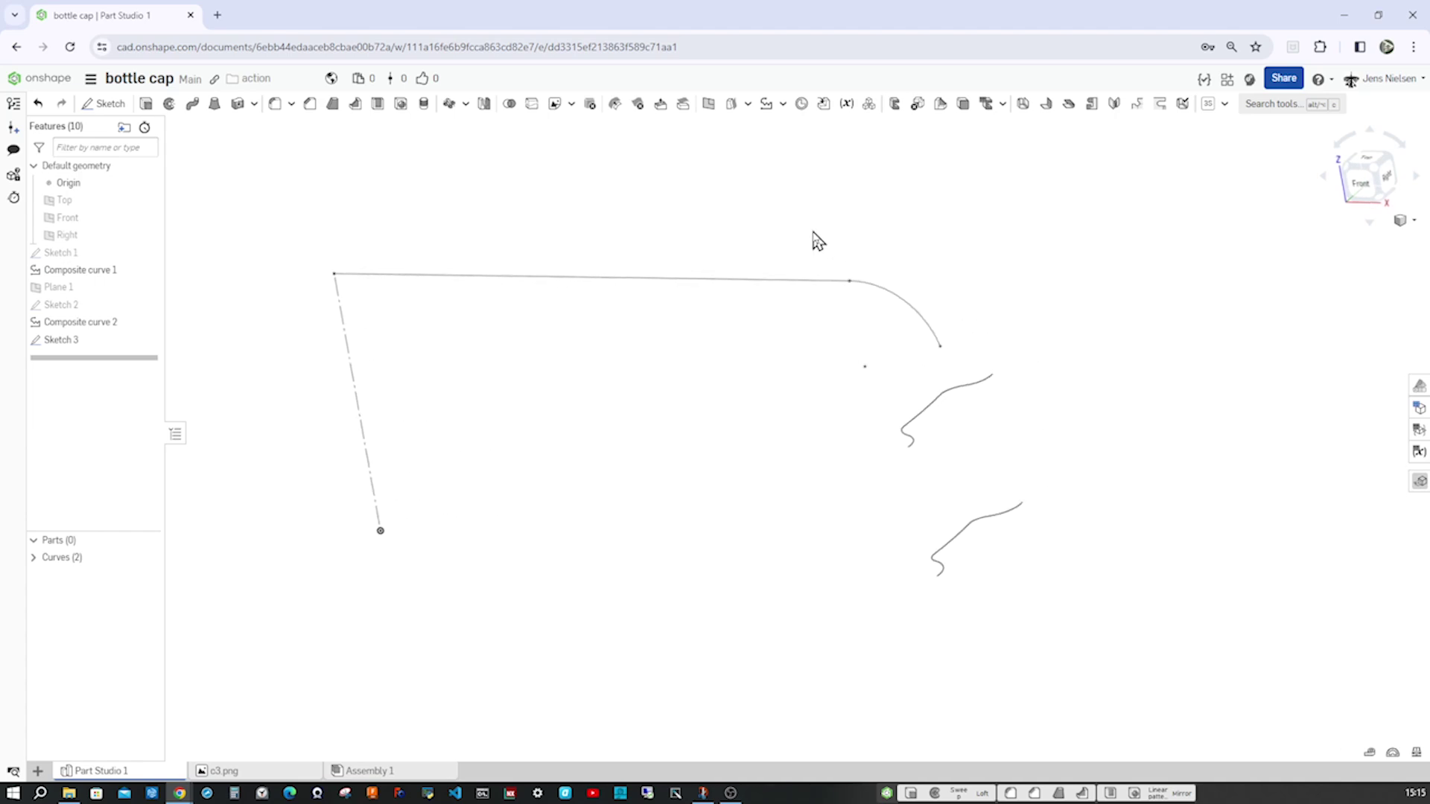
left_click(167, 108)
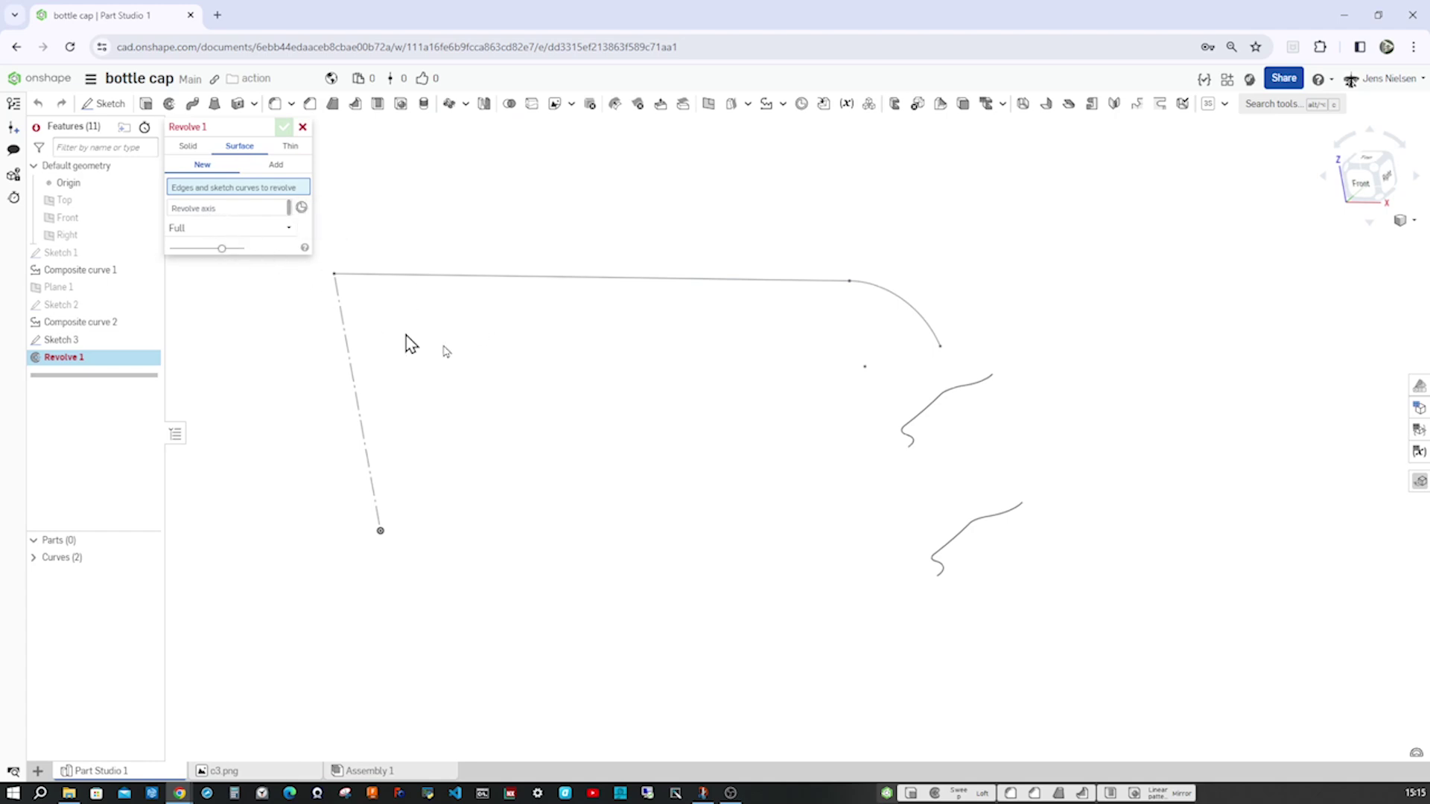
- Revolve the top line and arc about the construction line, symmetric through 360/22 degrees
left_click(761, 283)
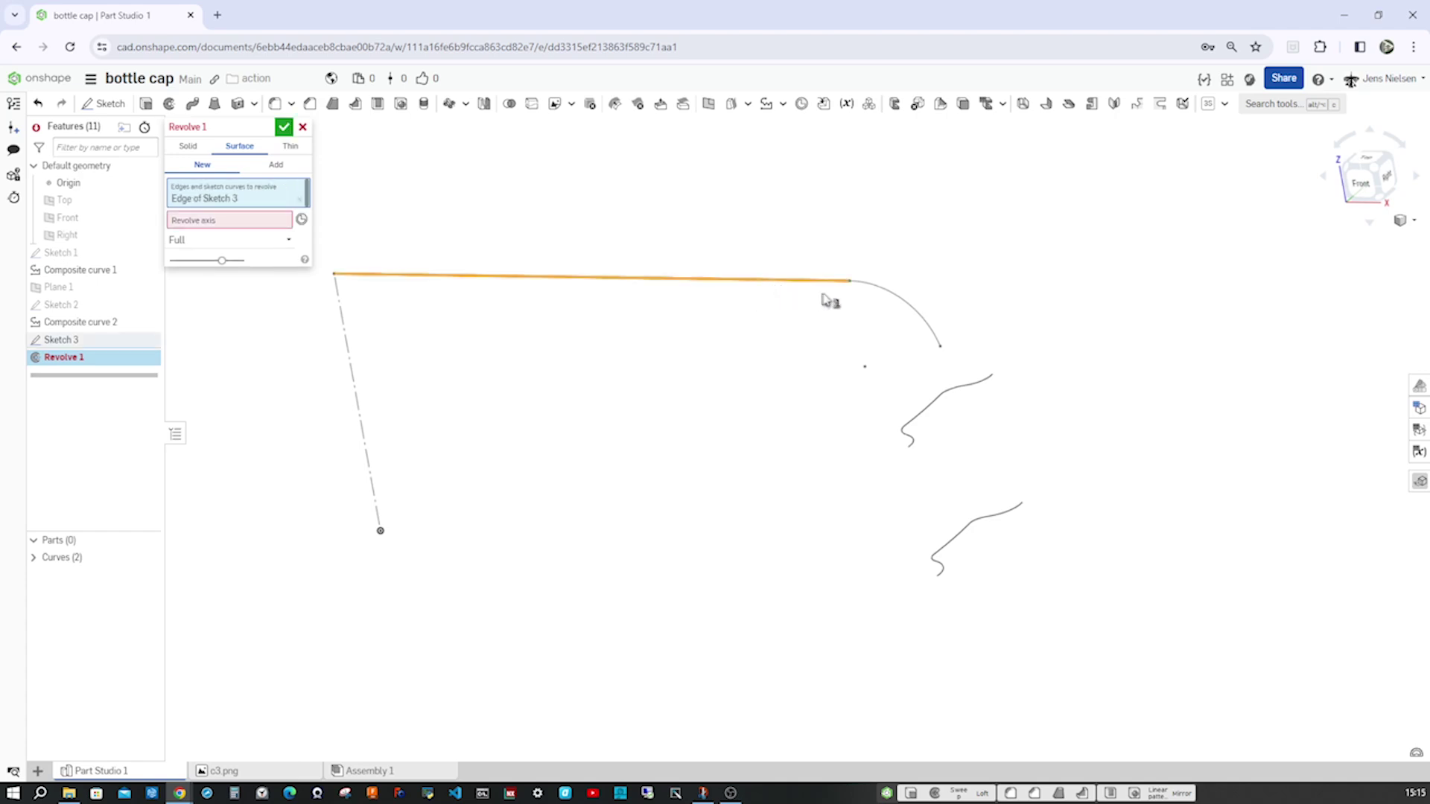
left_click(885, 294)
left_click(239, 236)
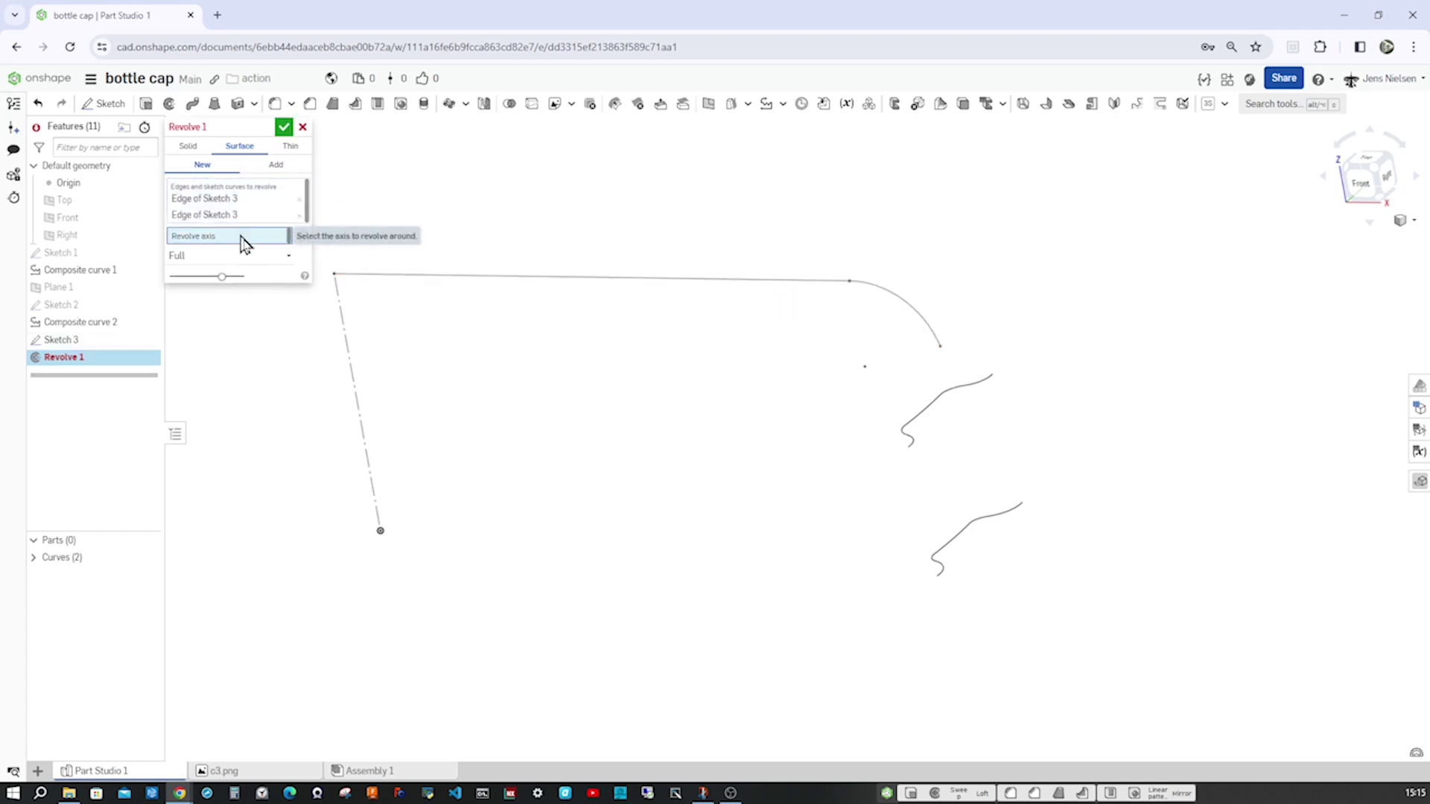
left_click(345, 328)
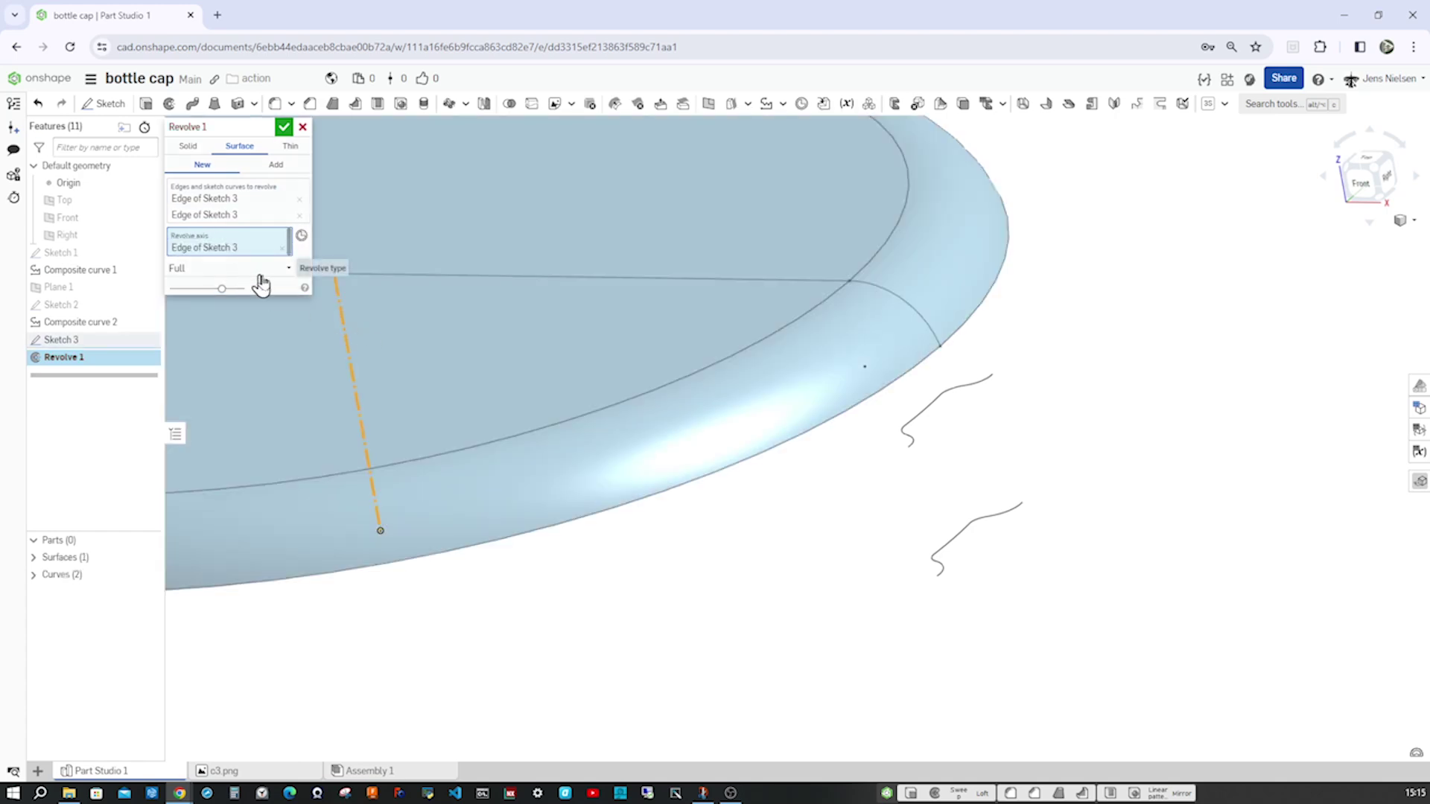
left_click(289, 274)
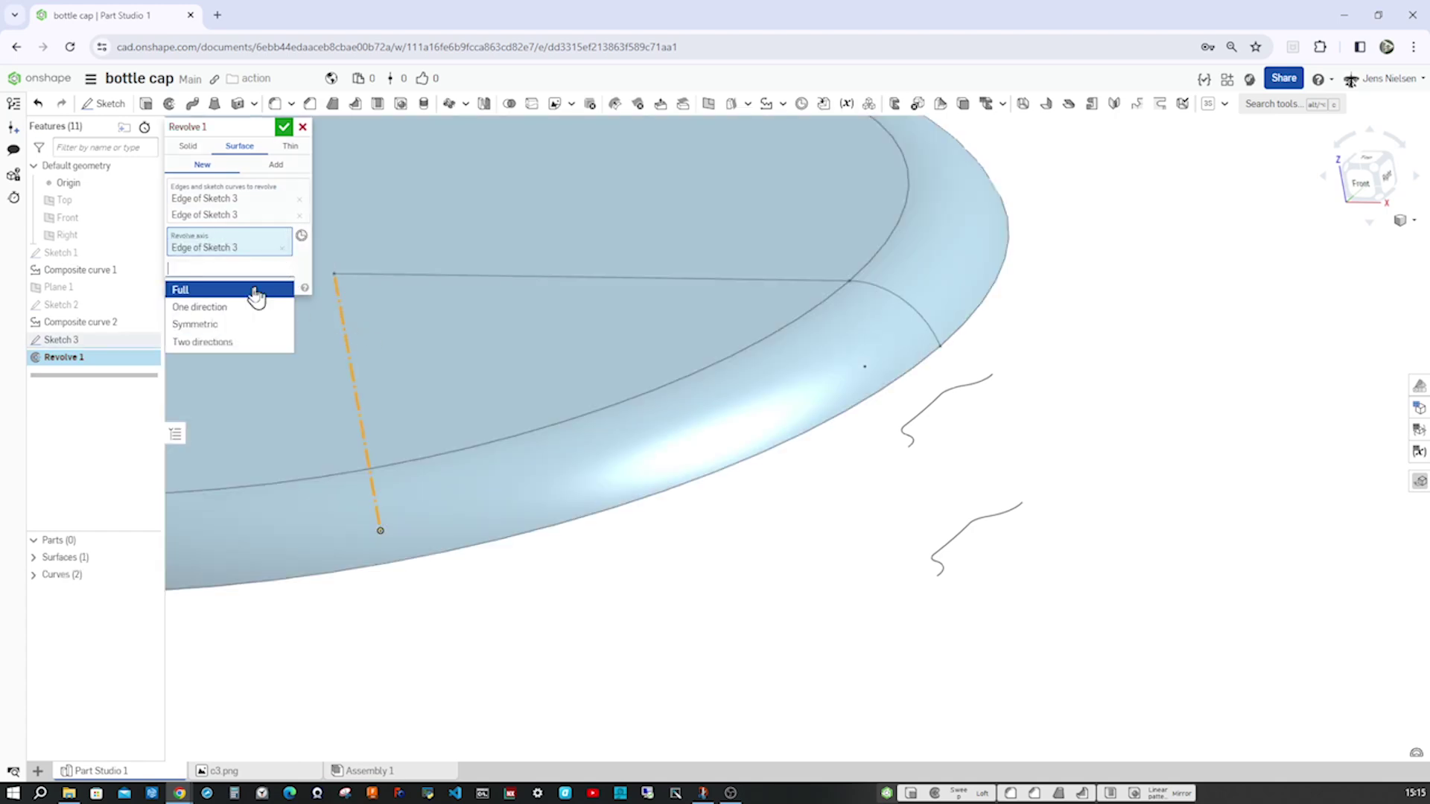
left_click(225, 326)
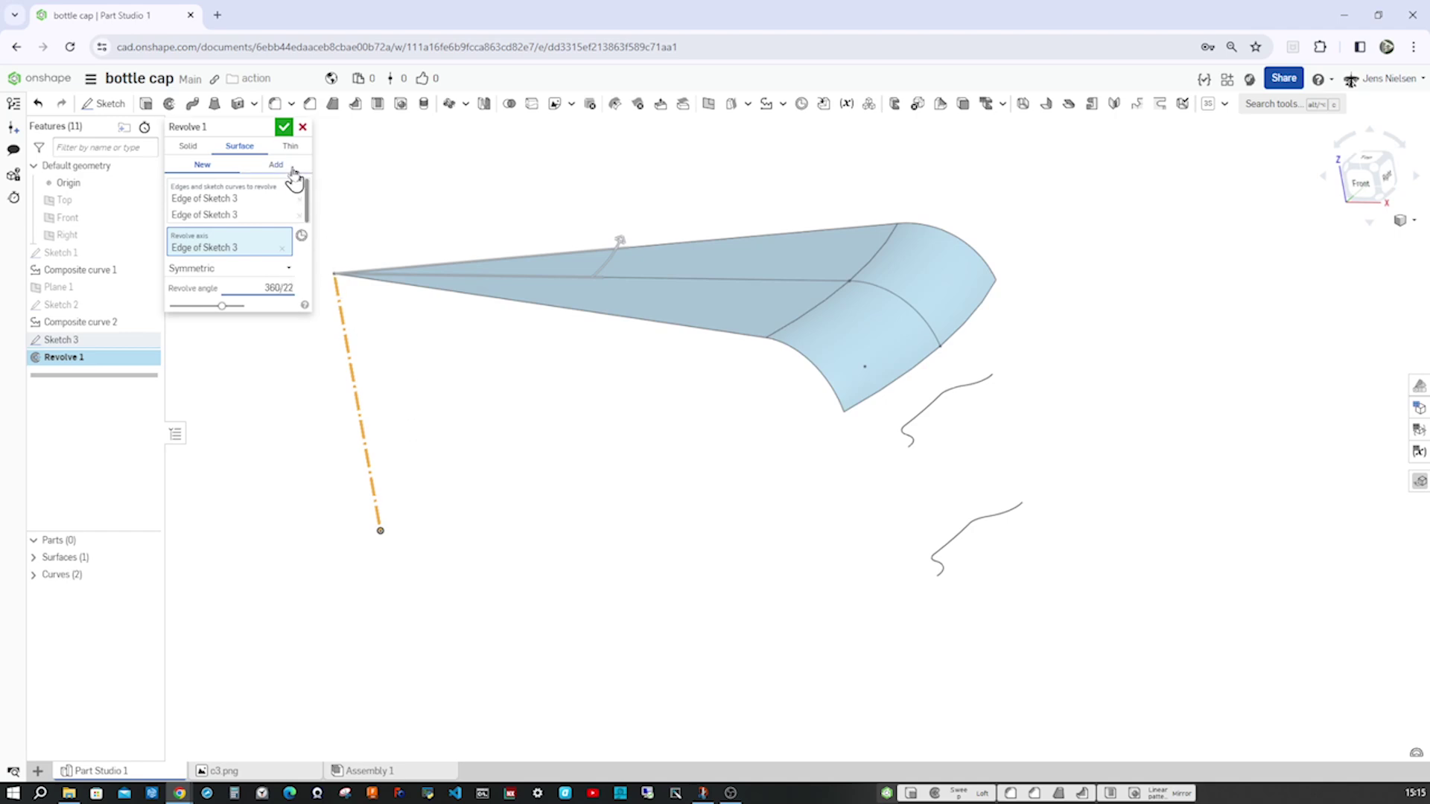
left_click(283, 127)
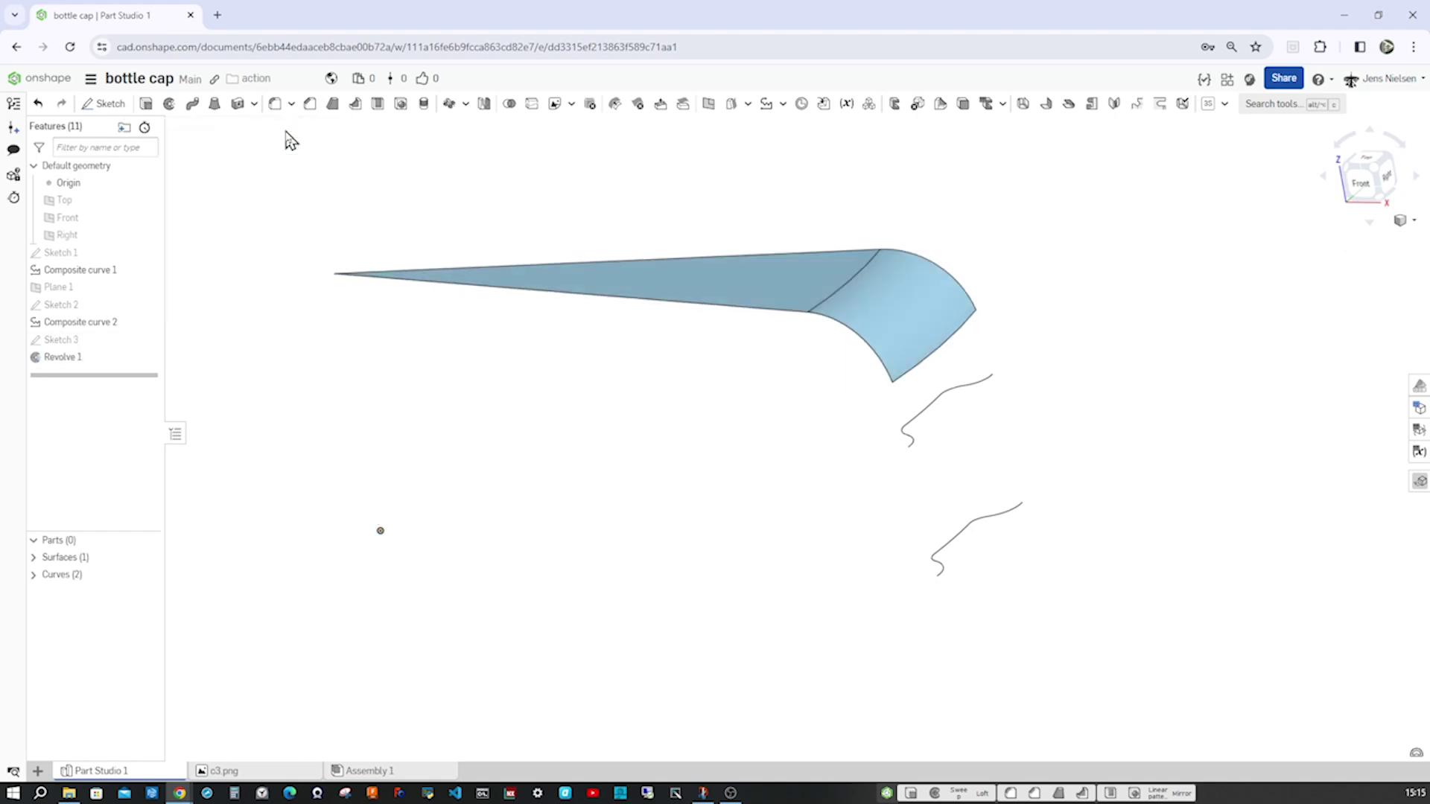
- Orbit around the revolved wedge surface and start a surface Loft 1 feature
key("Left")
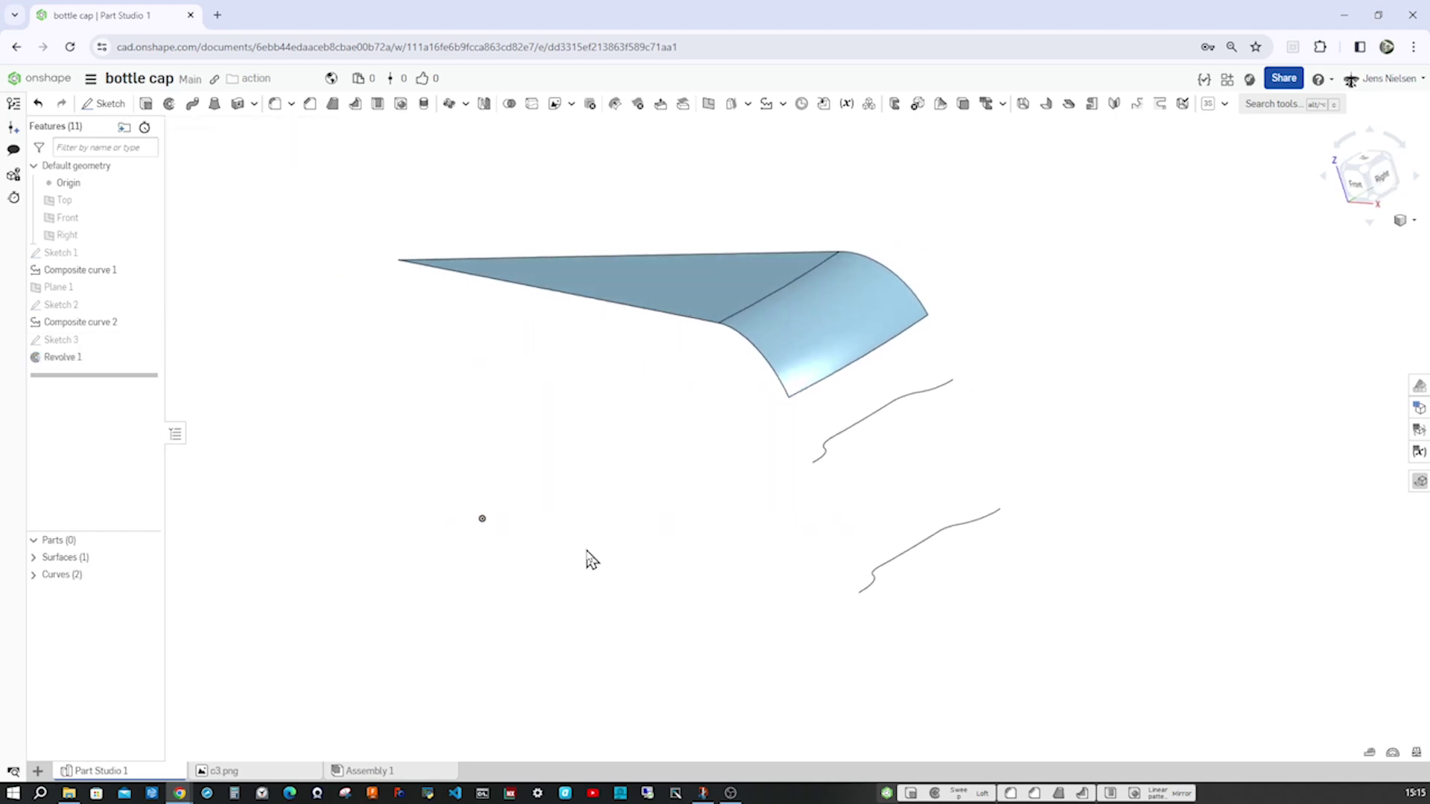
key("Left")
key("Left")
key("Left")
key("Left")
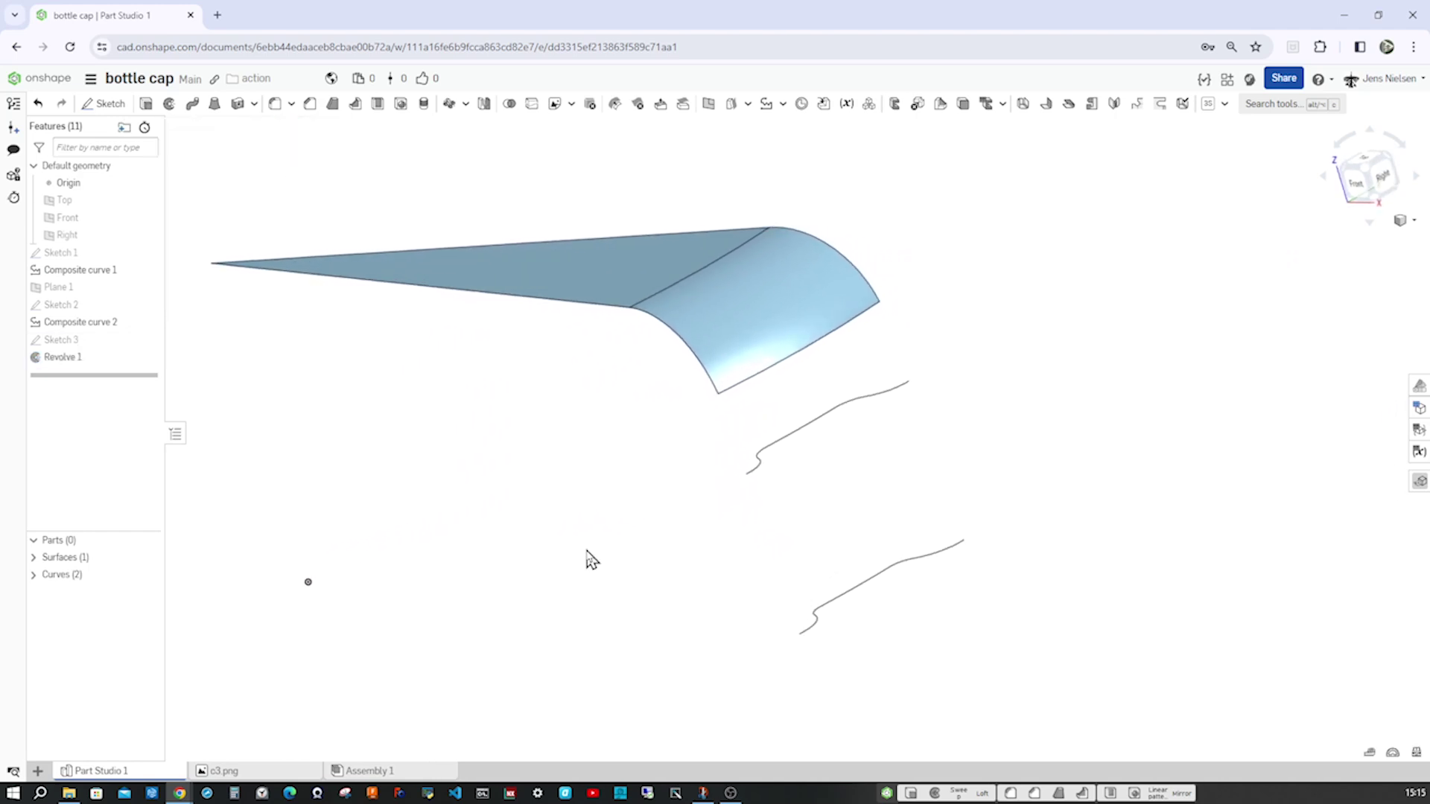
key("Left")
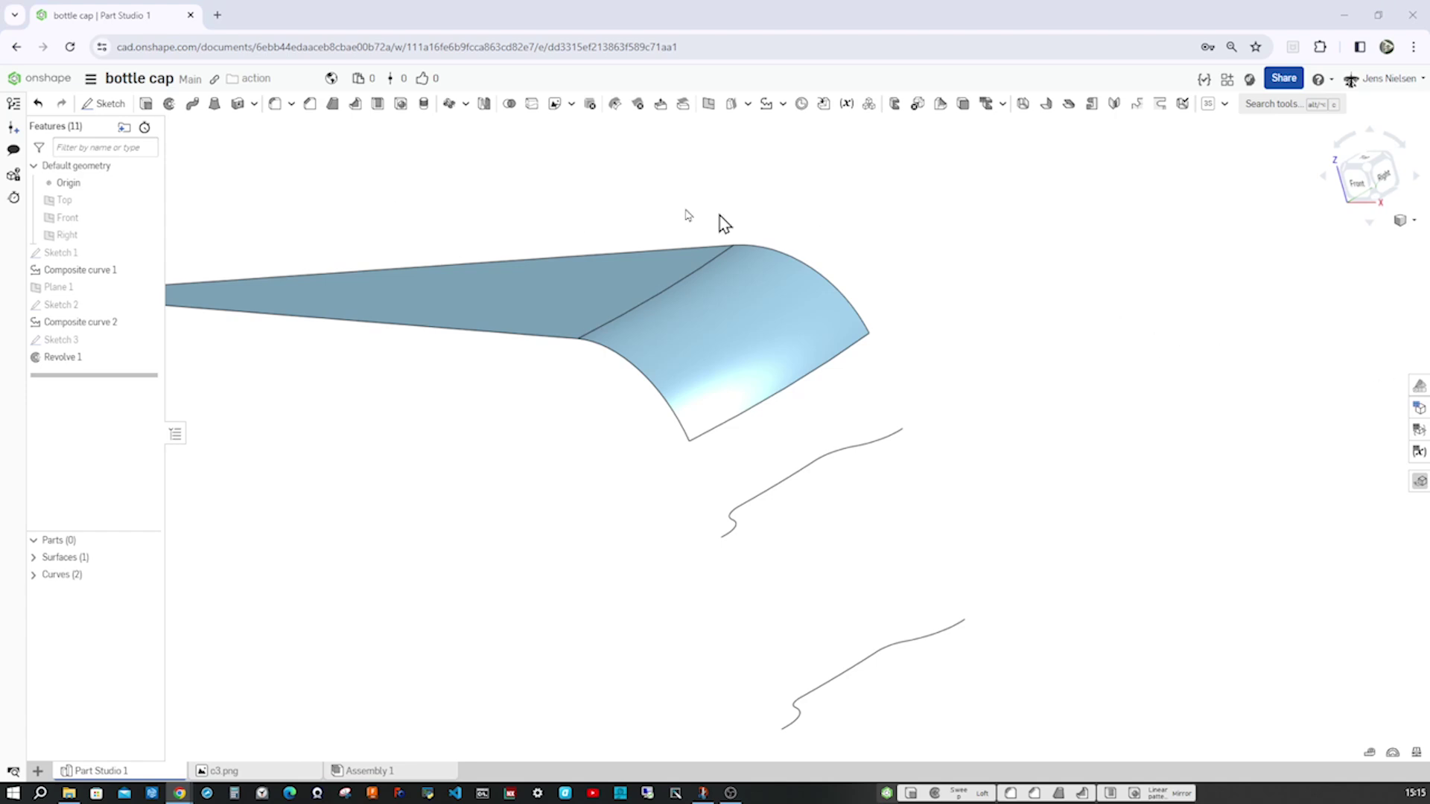
left_click(213, 110)
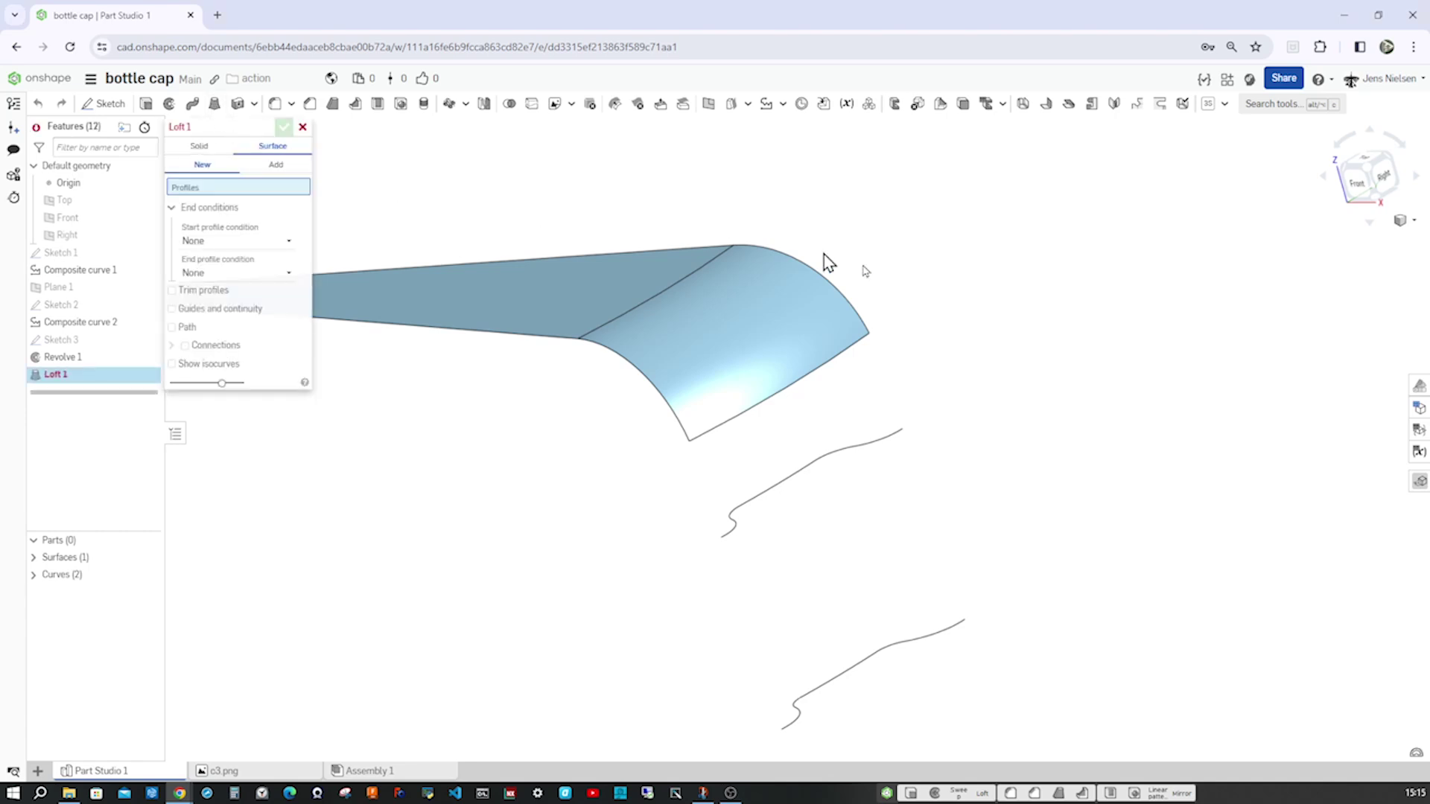
- Loft from the wedge's lower edge through Curve 2 and Curve 1, matching curvature at the start
left_click(866, 354)
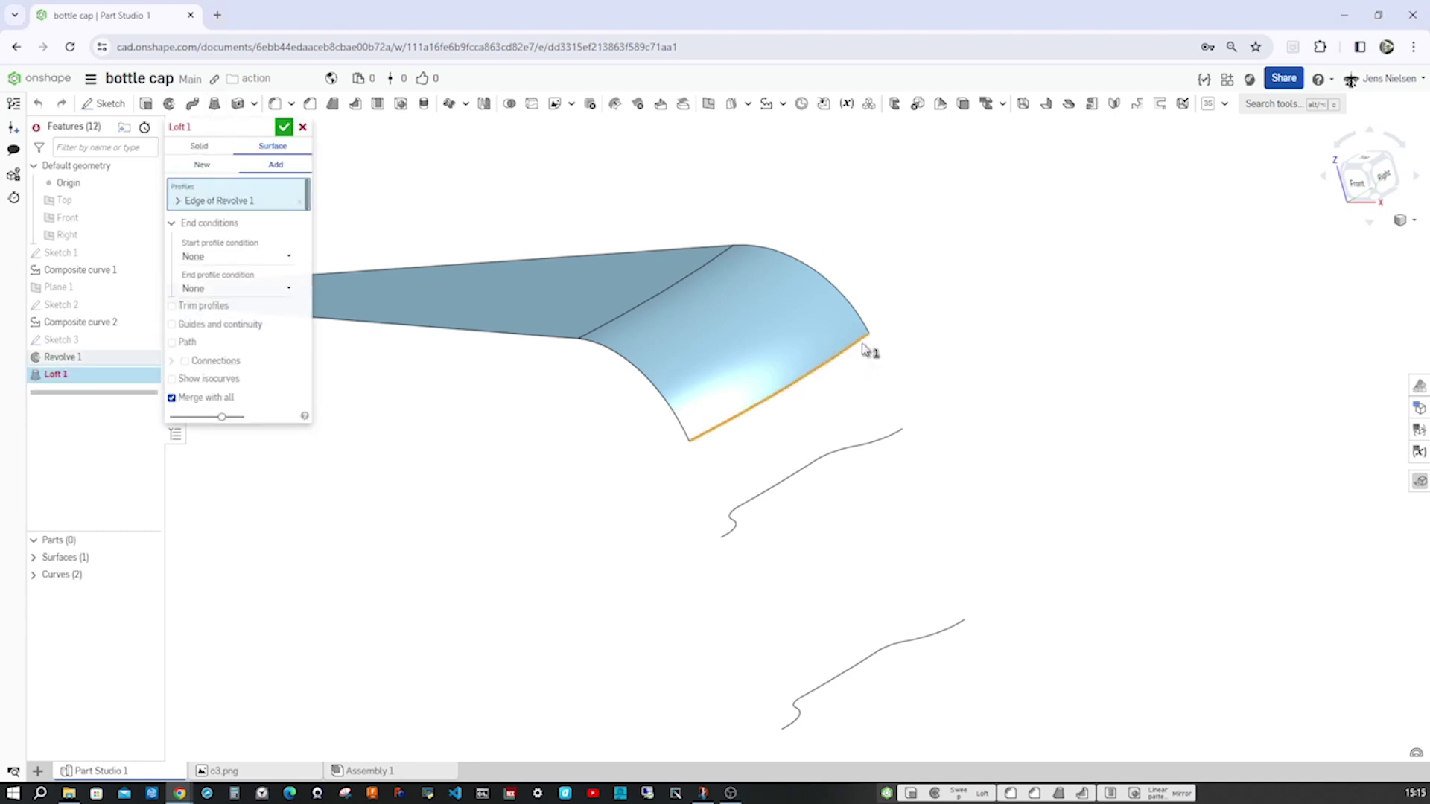
left_click(284, 256)
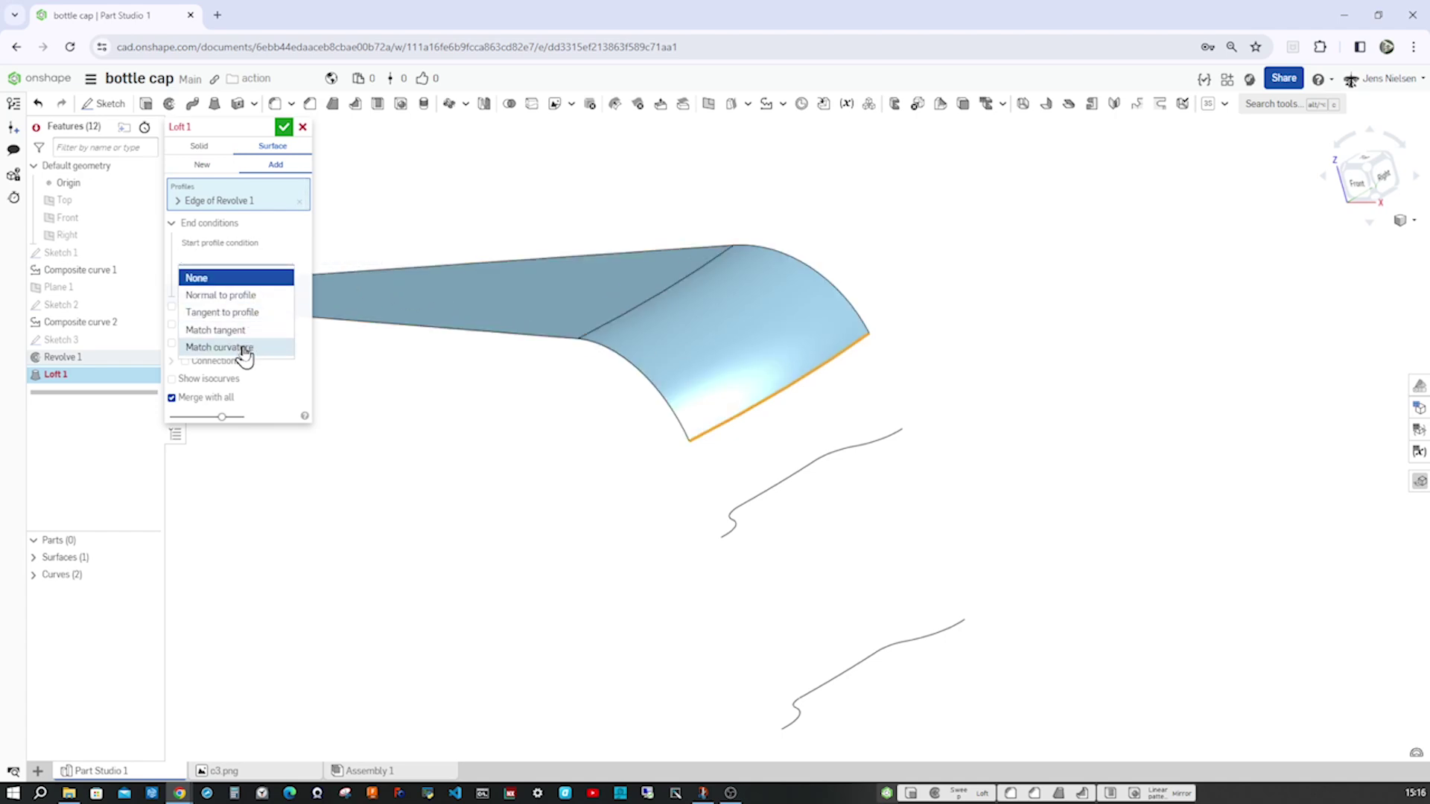
left_click(220, 347)
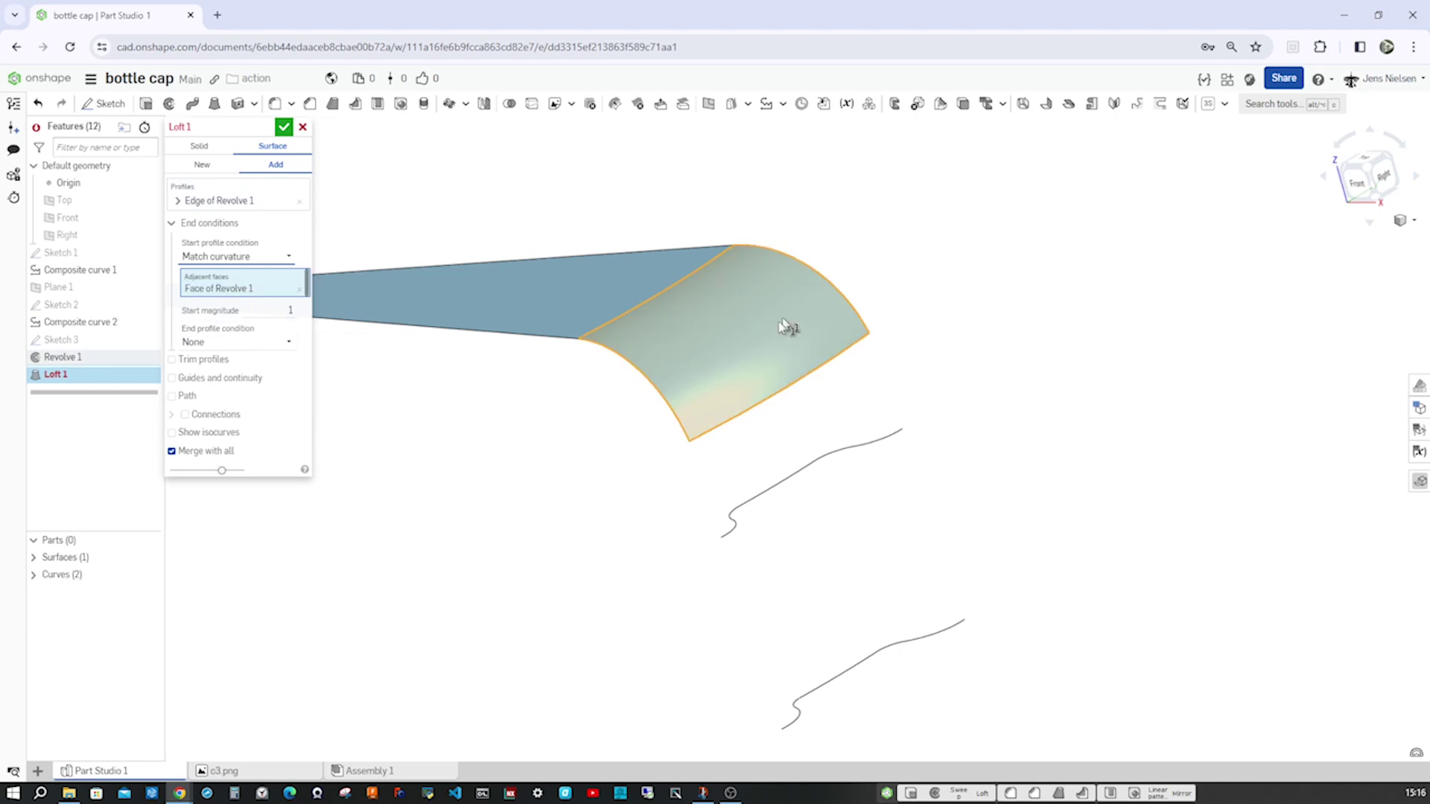
mouse_move(869, 355)
right_mouse_down()
mouse_move(814, 335)
mouse_move(887, 319)
mouse_move(808, 458)
mouse_move(776, 399)
right_mouse_up()
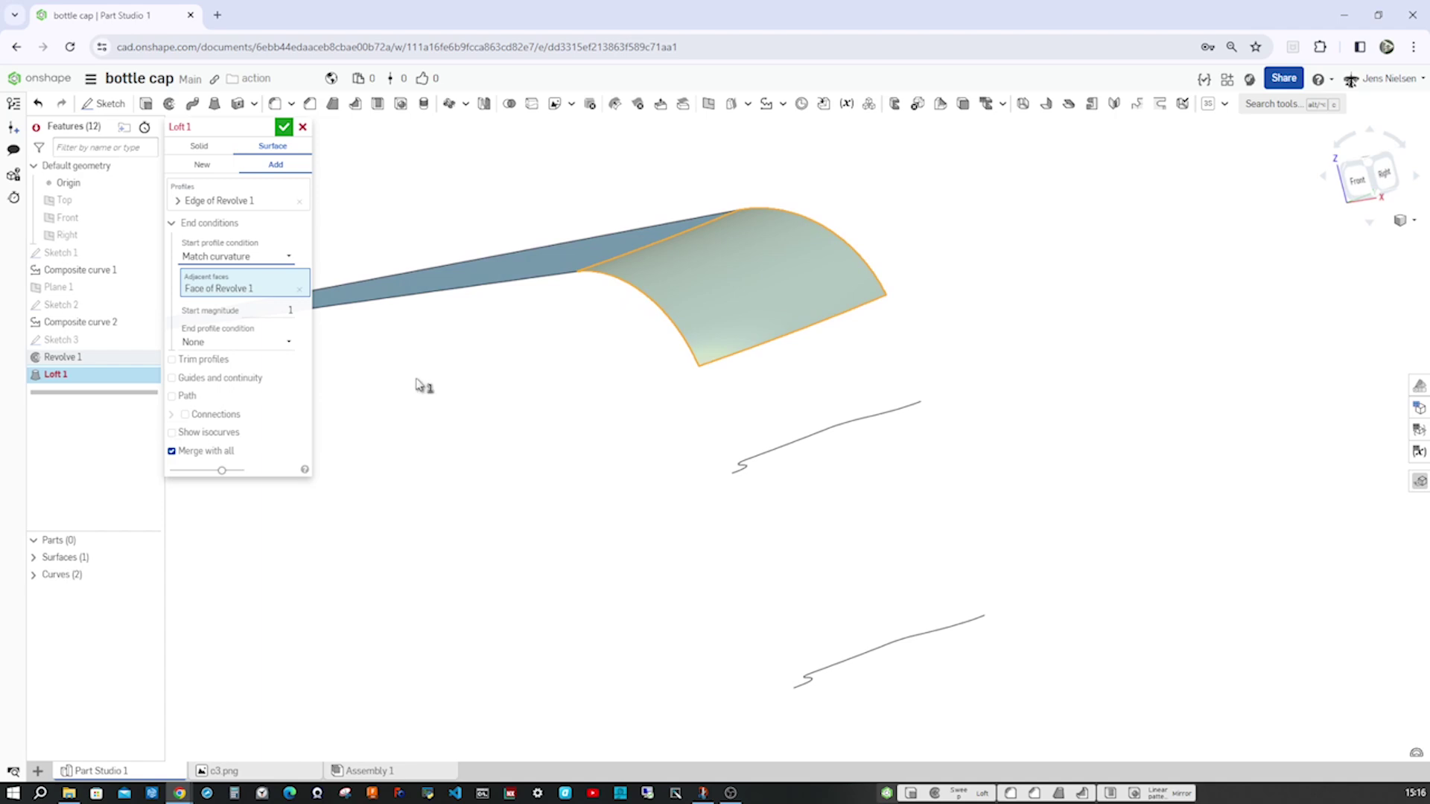
left_click(279, 203)
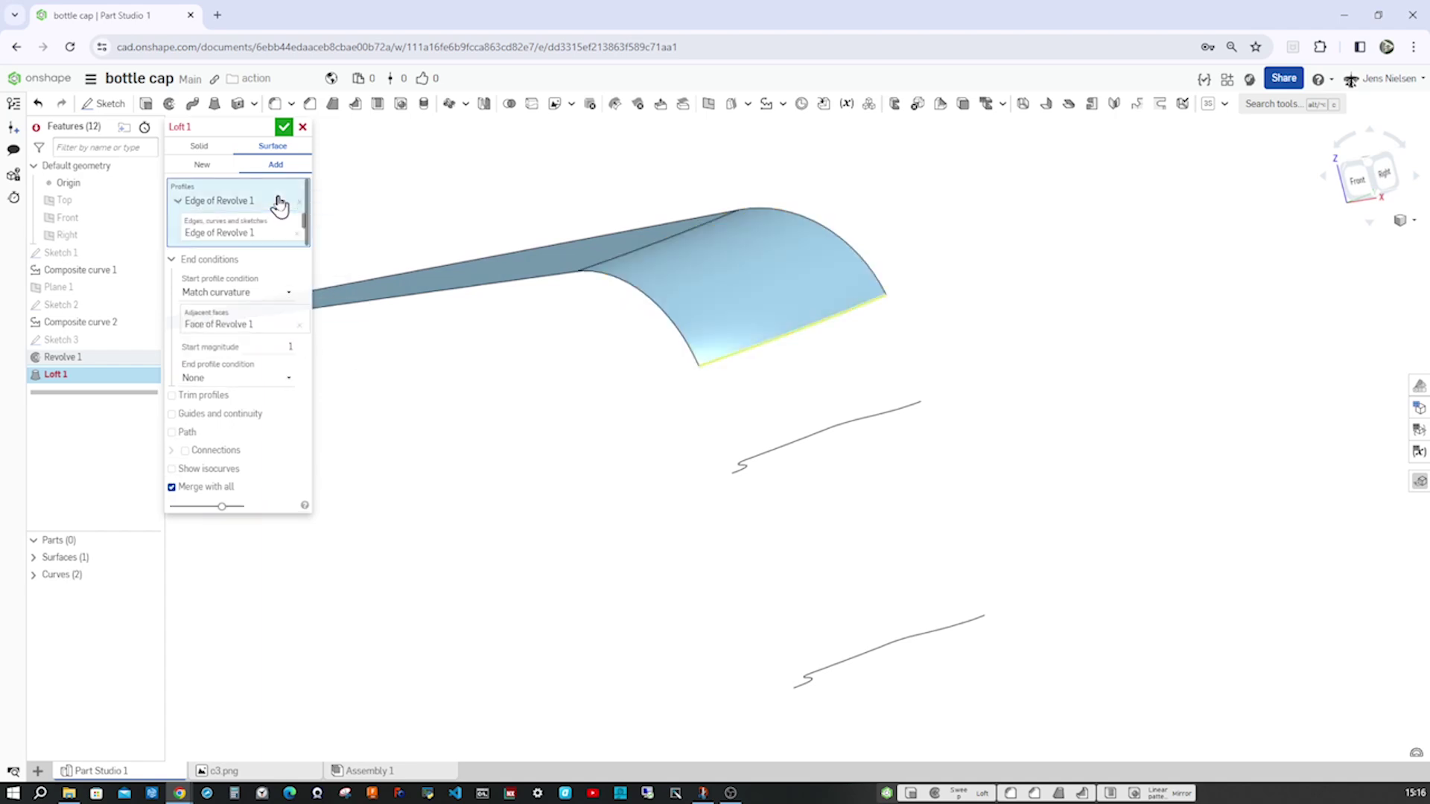
left_click(761, 461)
mouse_move(852, 510)
right_mouse_down()
mouse_move(868, 453)
mouse_move(837, 460)
right_mouse_up()
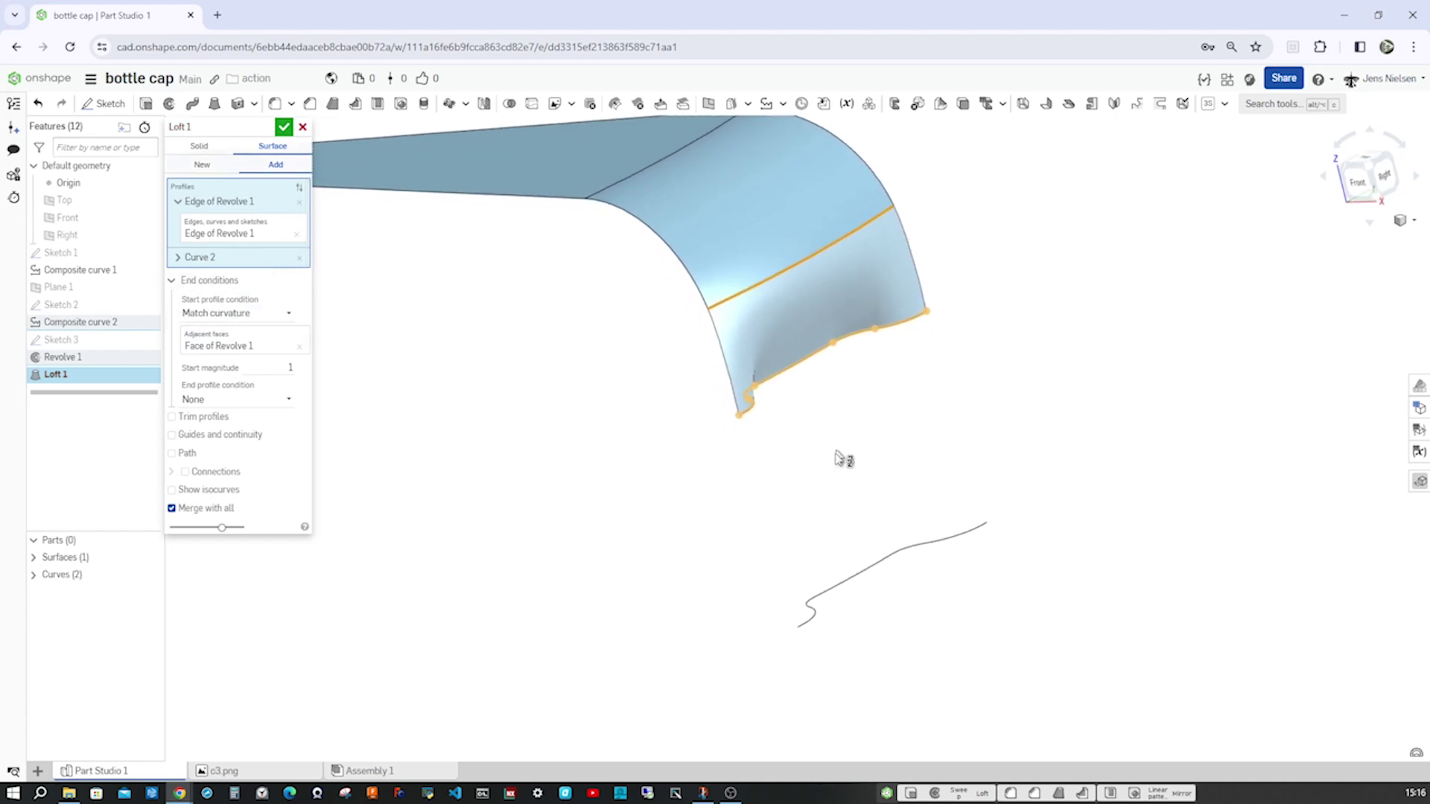
left_click(823, 602)
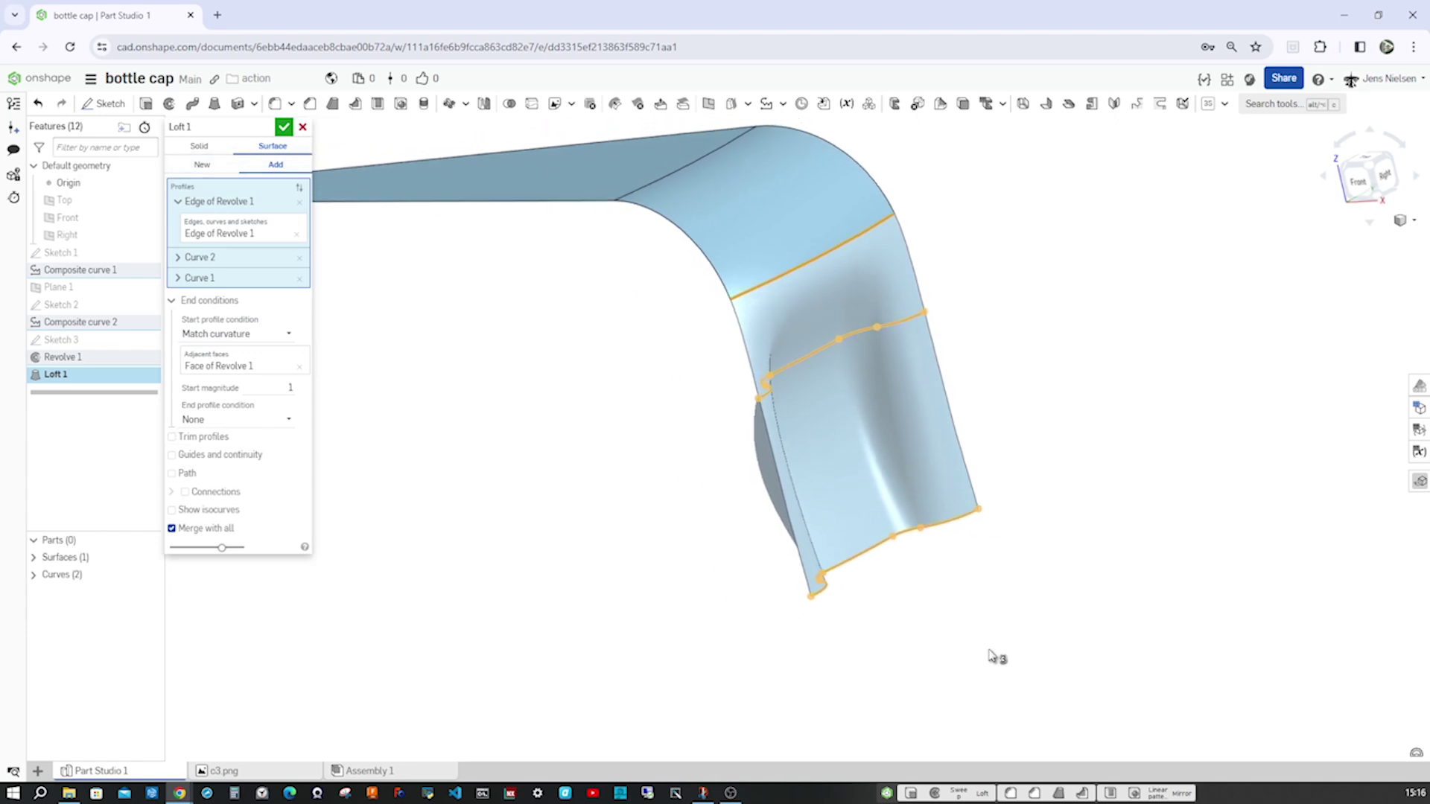
right_click_drag(989, 656, 417, 476)
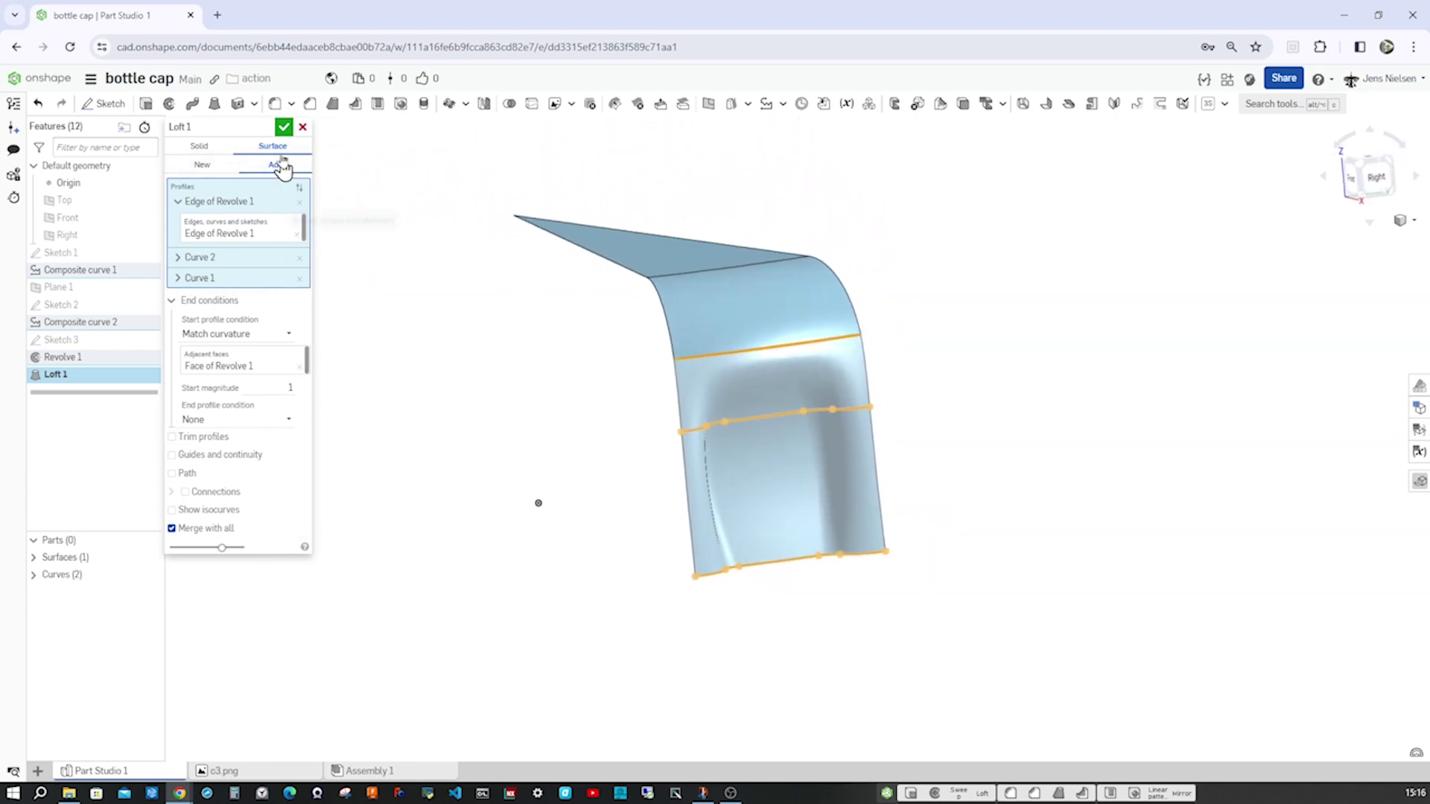
left_click(283, 126)
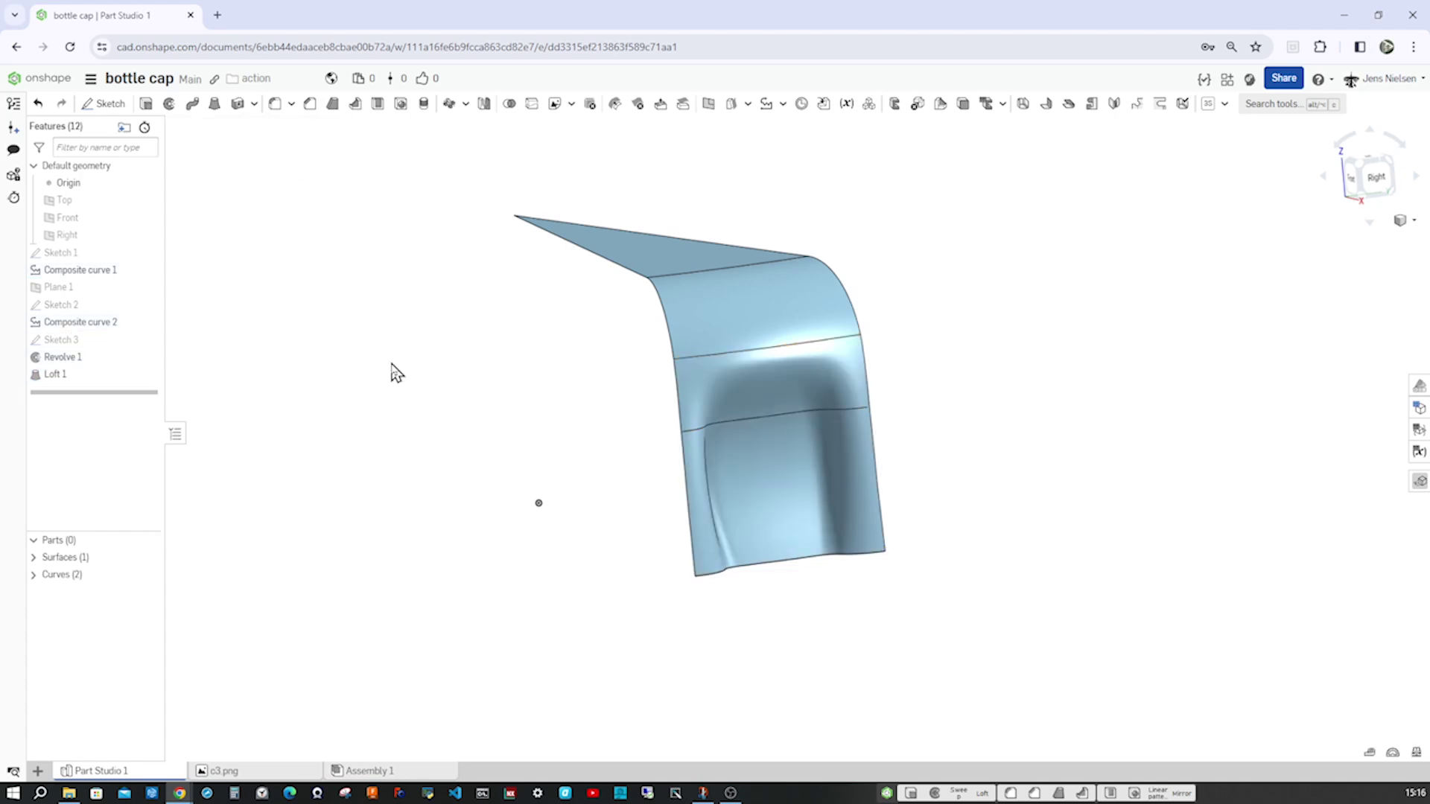
- Thicken both revolved top faces and the lofted skirt face by 0.2 mm in the flipped direction
left_click(33, 558)
left_click(254, 103)
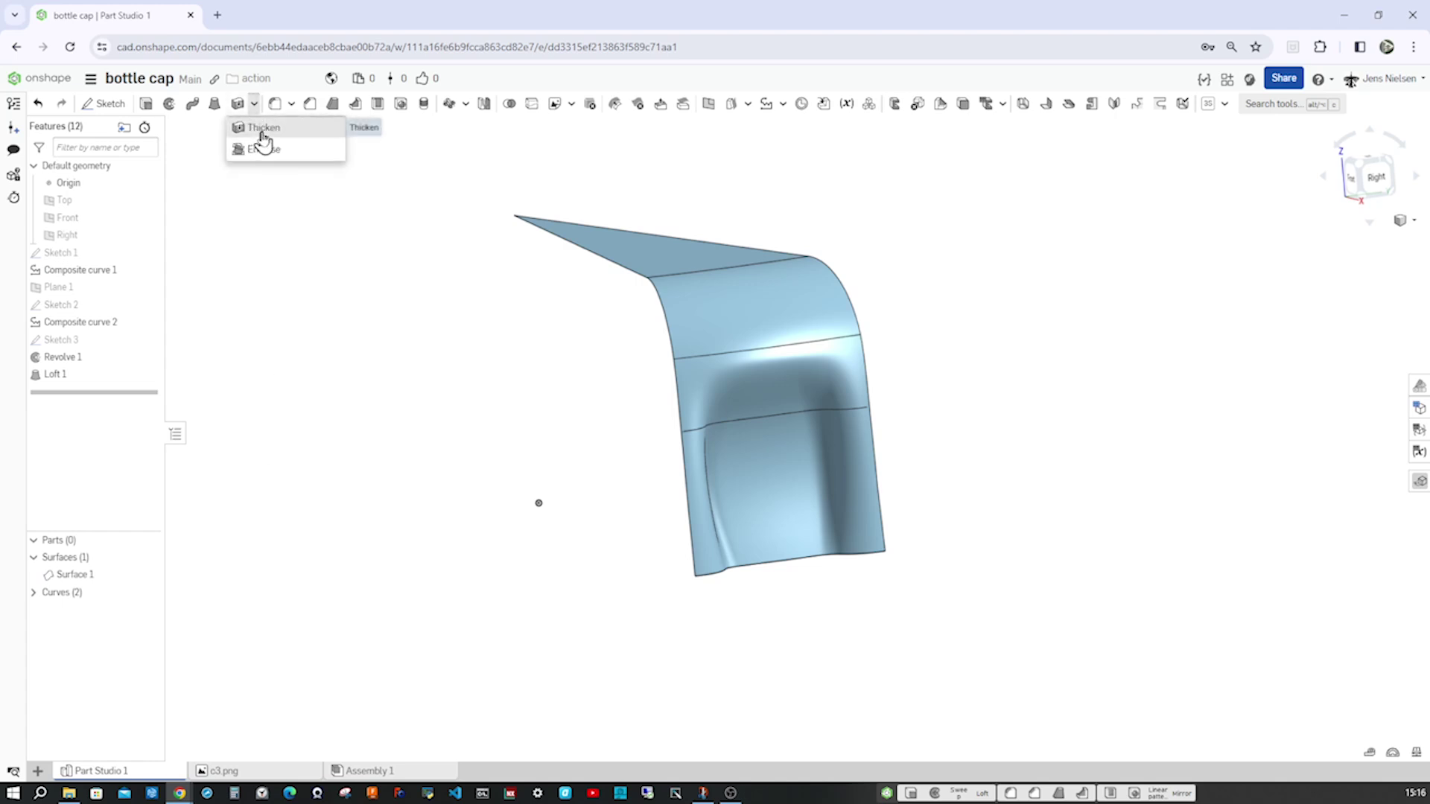
left_click(263, 134)
left_click(674, 311)
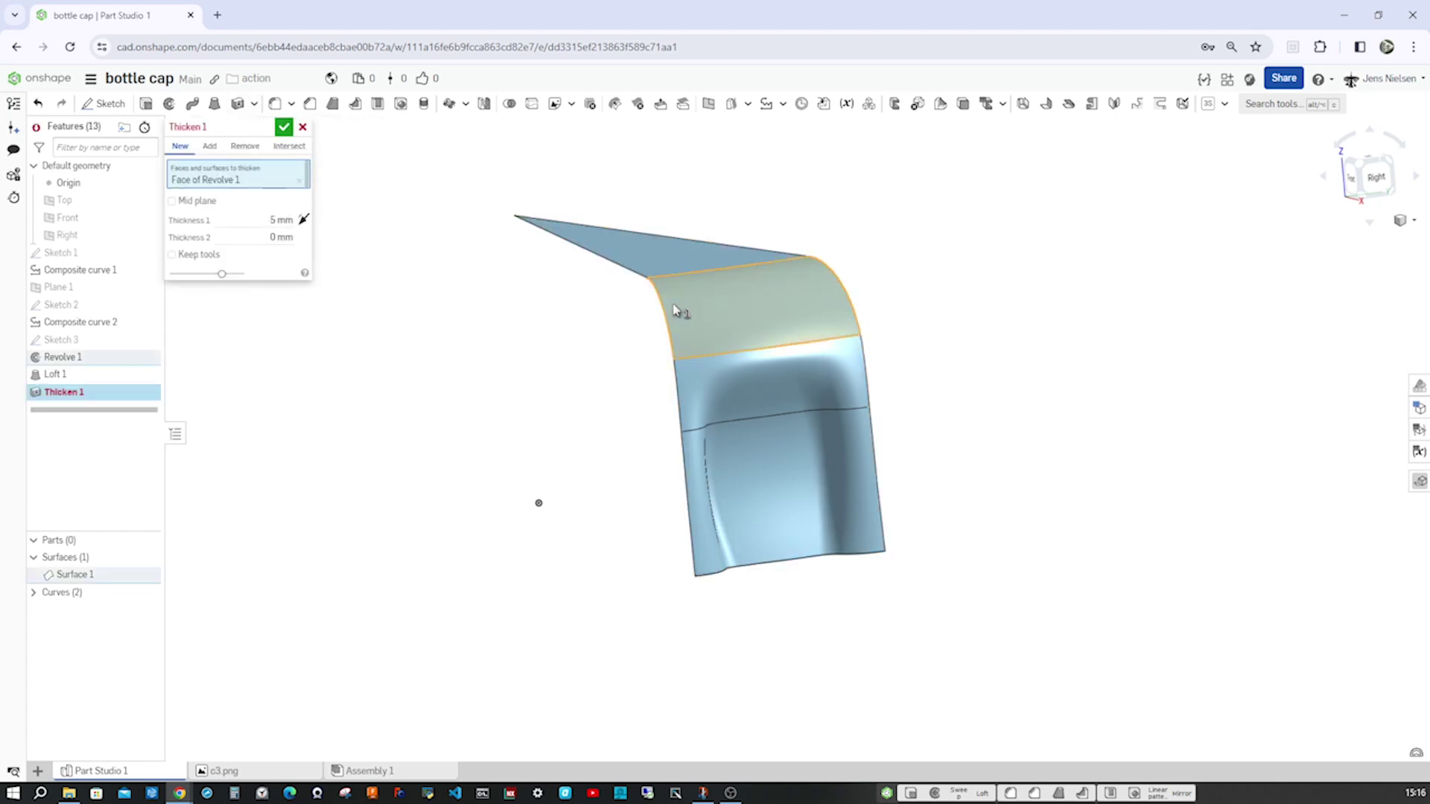
left_click(637, 276)
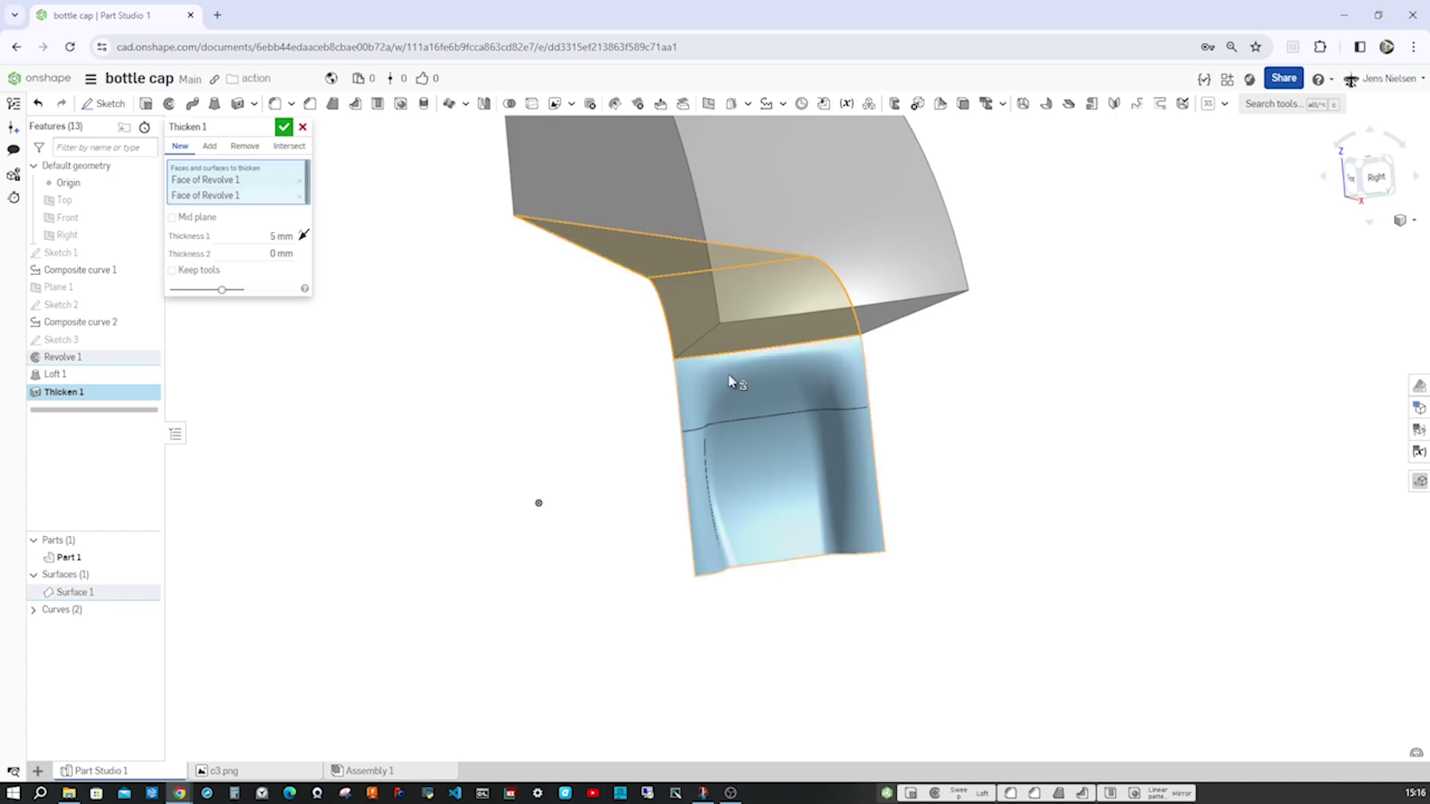
left_click(311, 235)
left_click(276, 237)
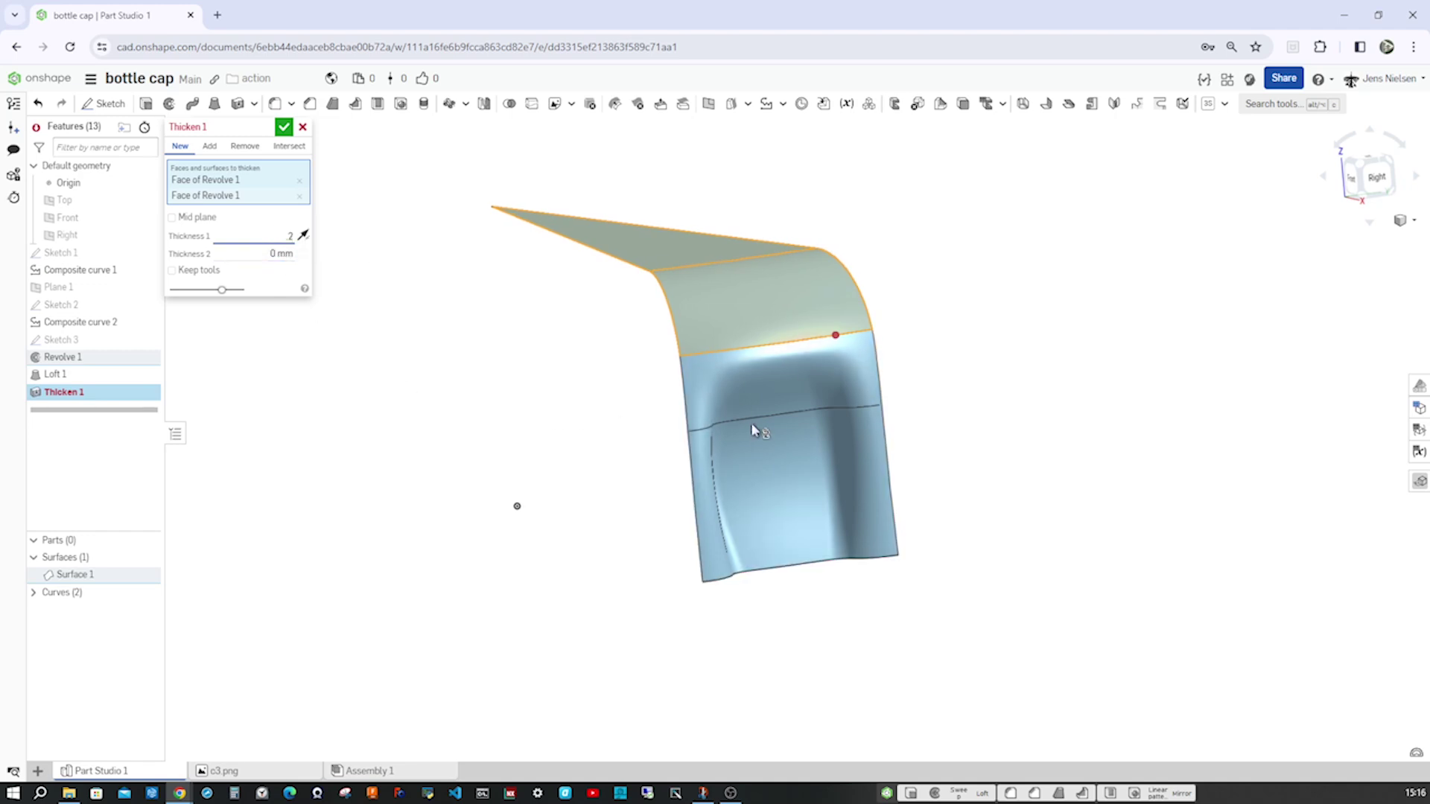
right_click_drag(757, 428, 864, 371)
left_click(863, 371)
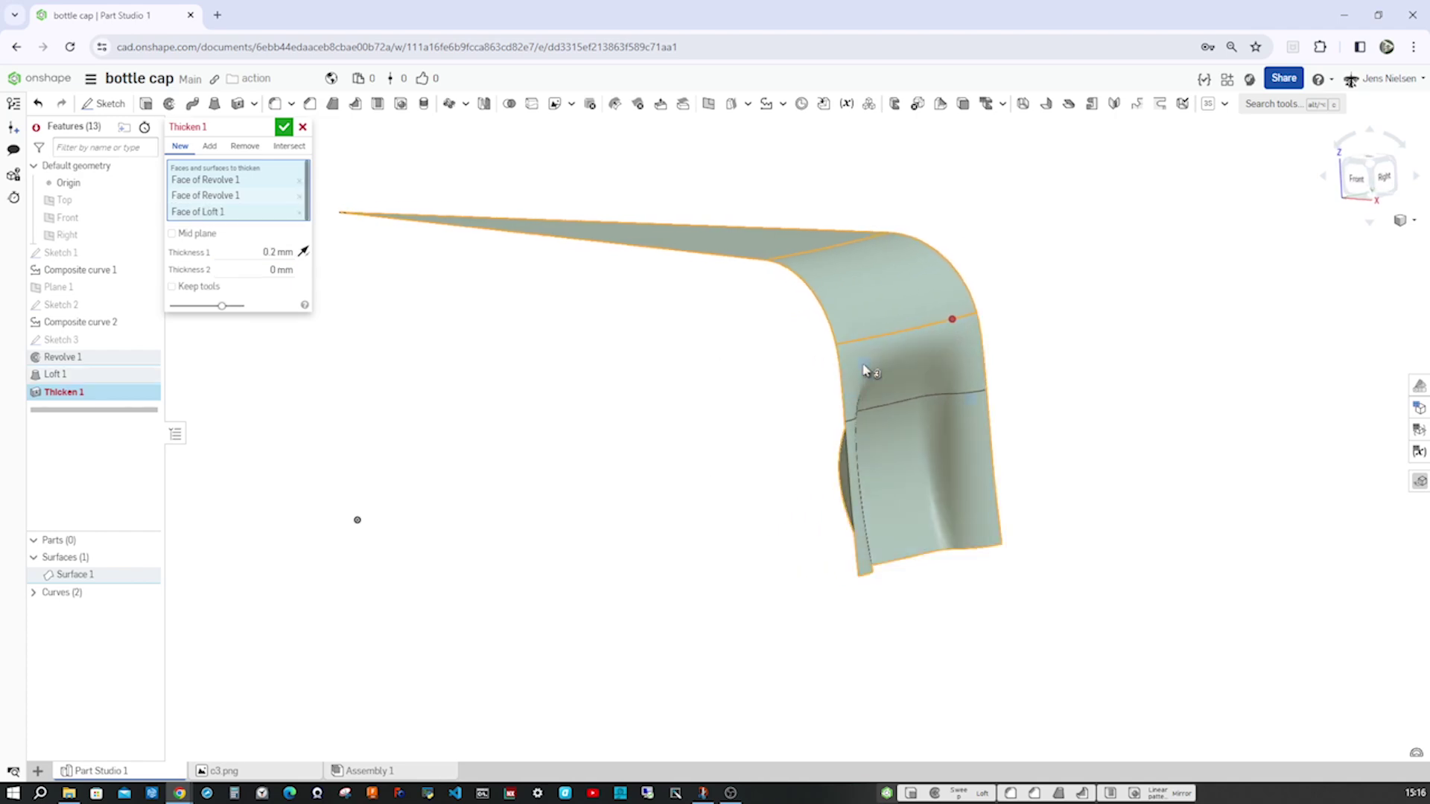
right_click_drag(886, 439, 301, 320)
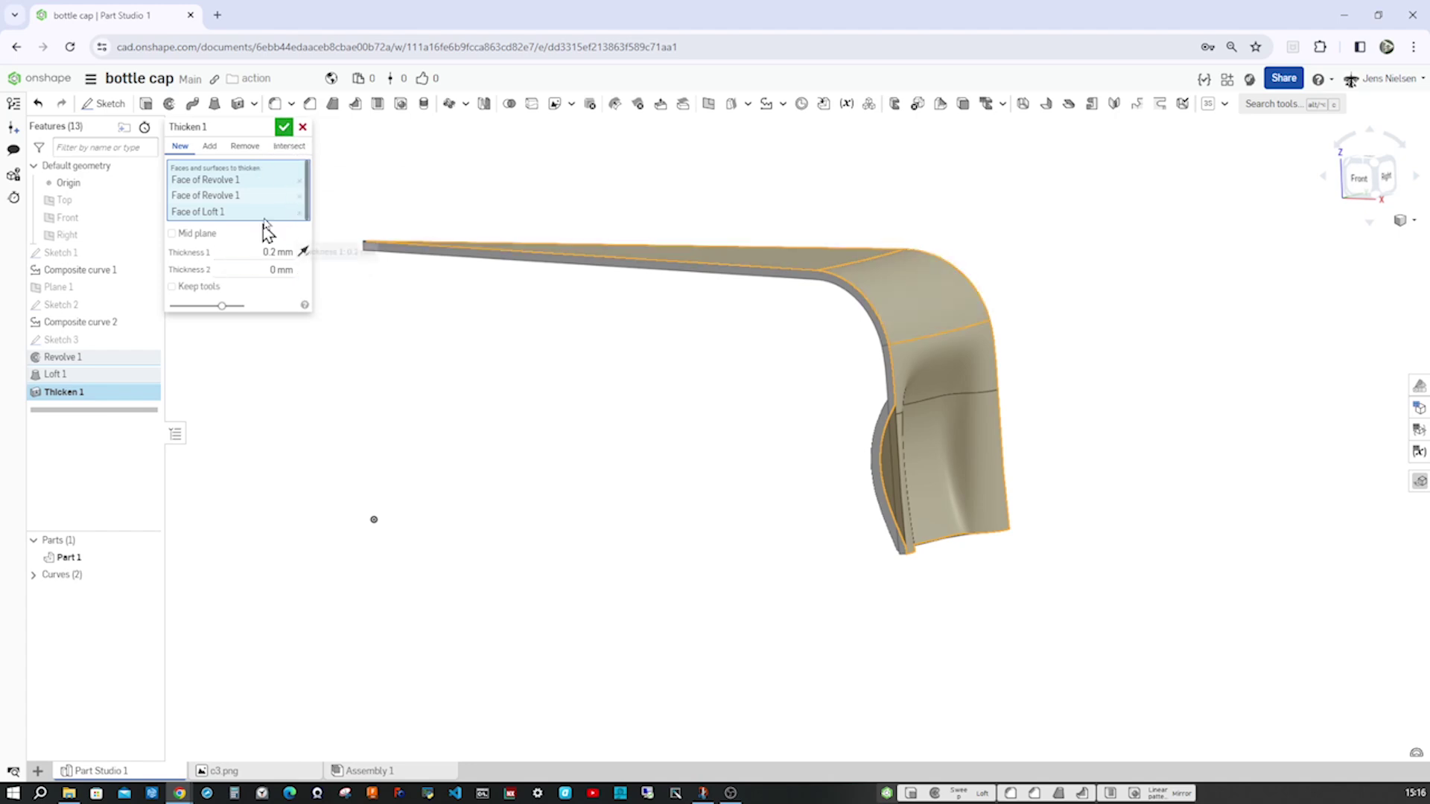
left_click(284, 127)
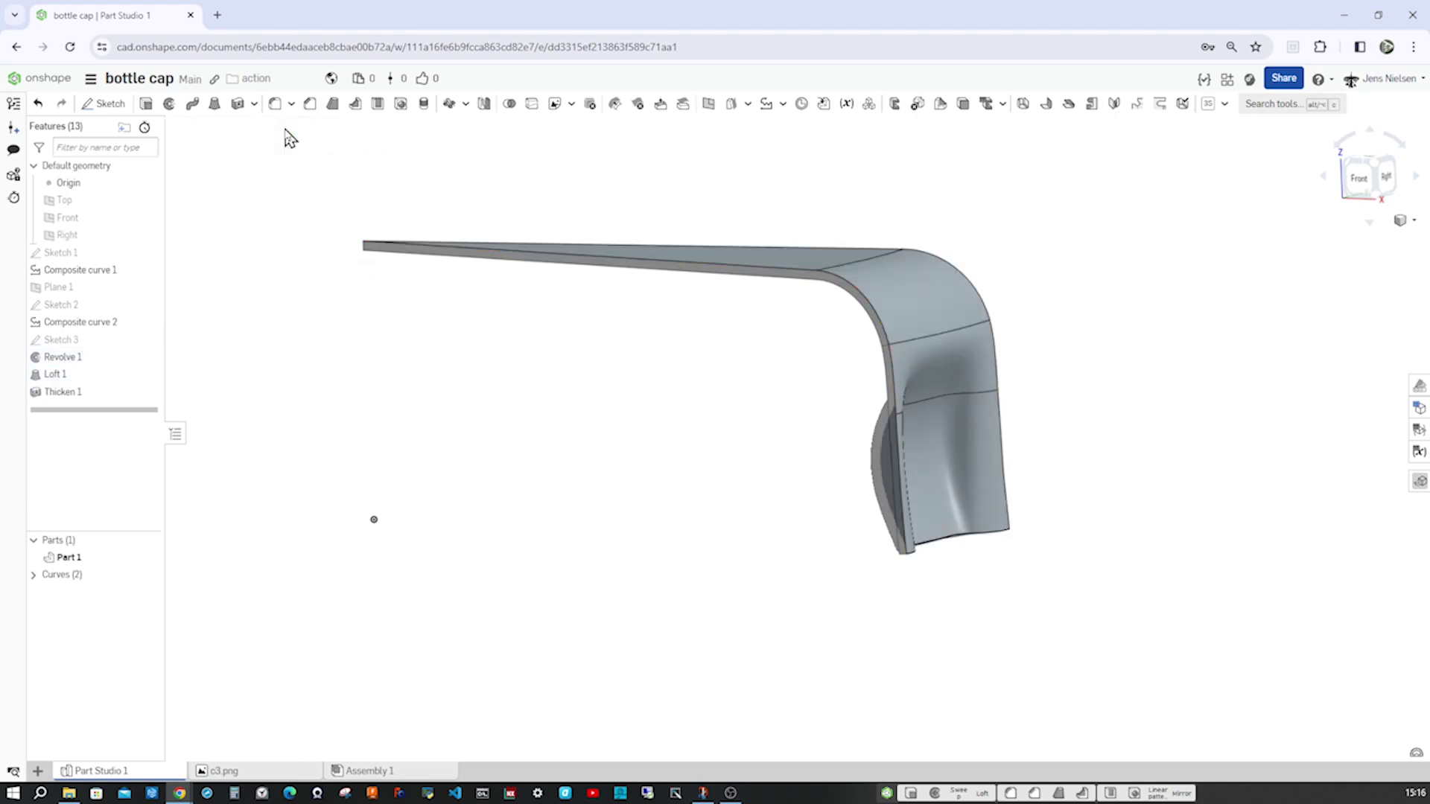
- Circular-pattern Part 1 around the Sketch 3 axis line through 360°, adding the copies into Part 1
left_click(149, 341)
right_click_drag(551, 449, 523, 255)
left_click(449, 104)
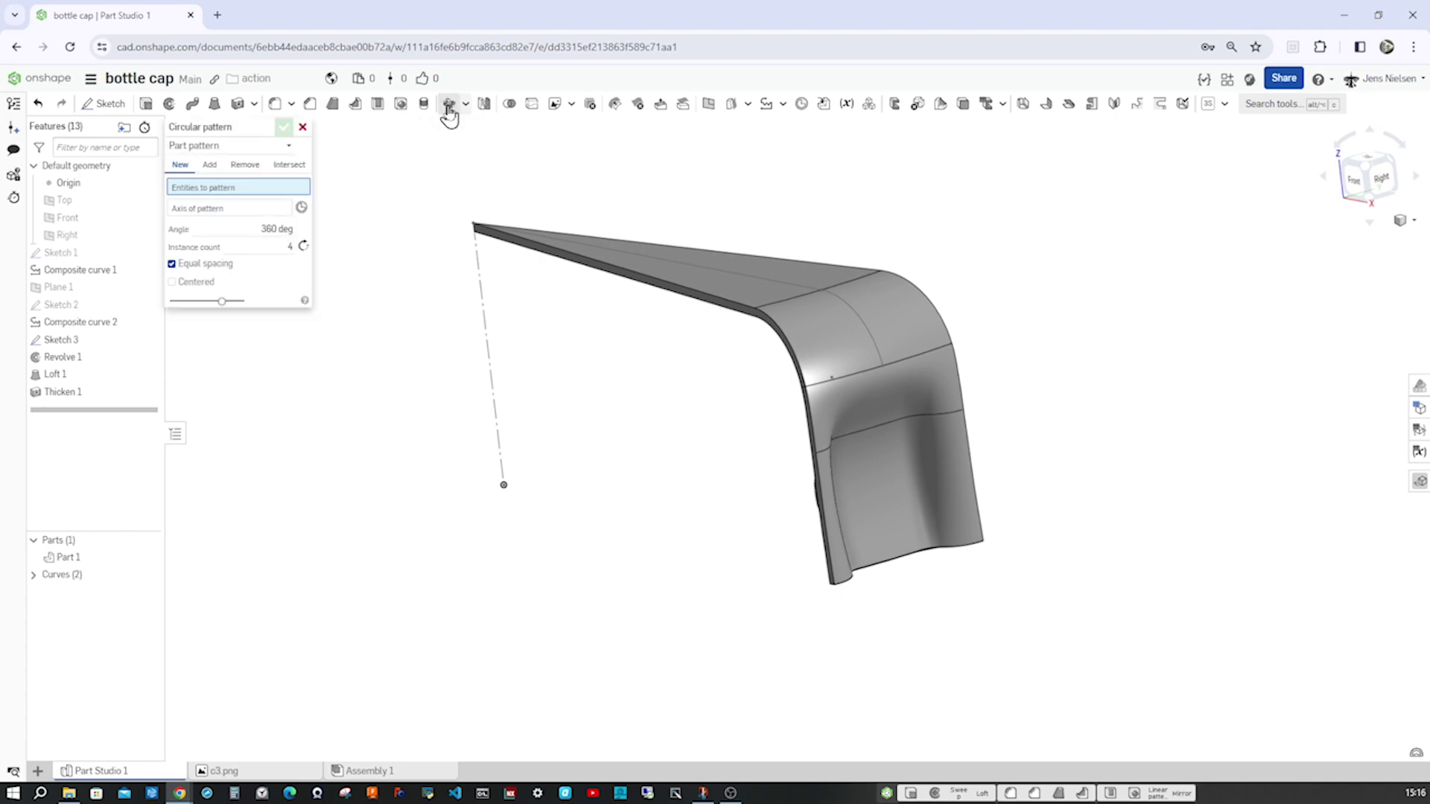
left_click(713, 279)
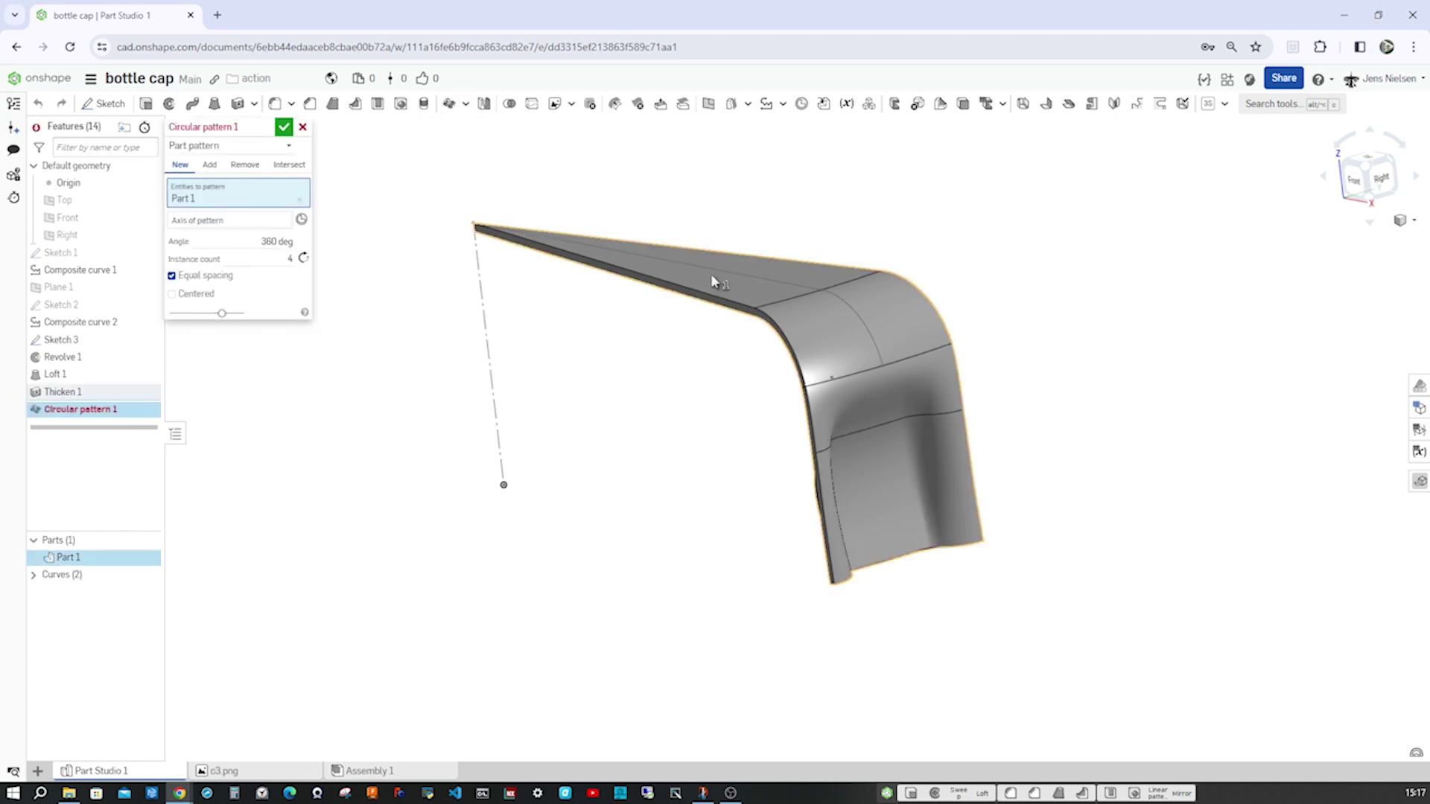
left_click(207, 165)
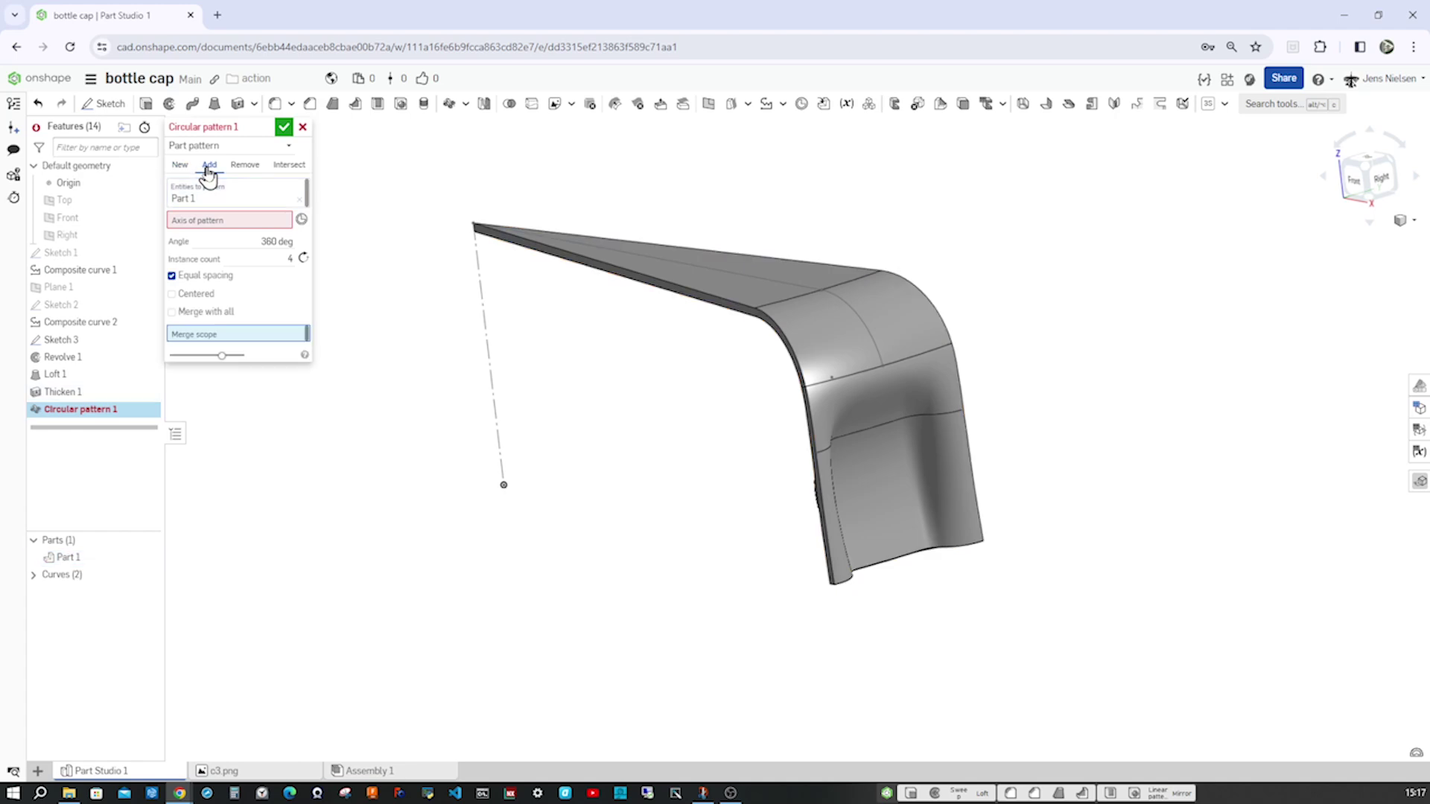
left_click(850, 409)
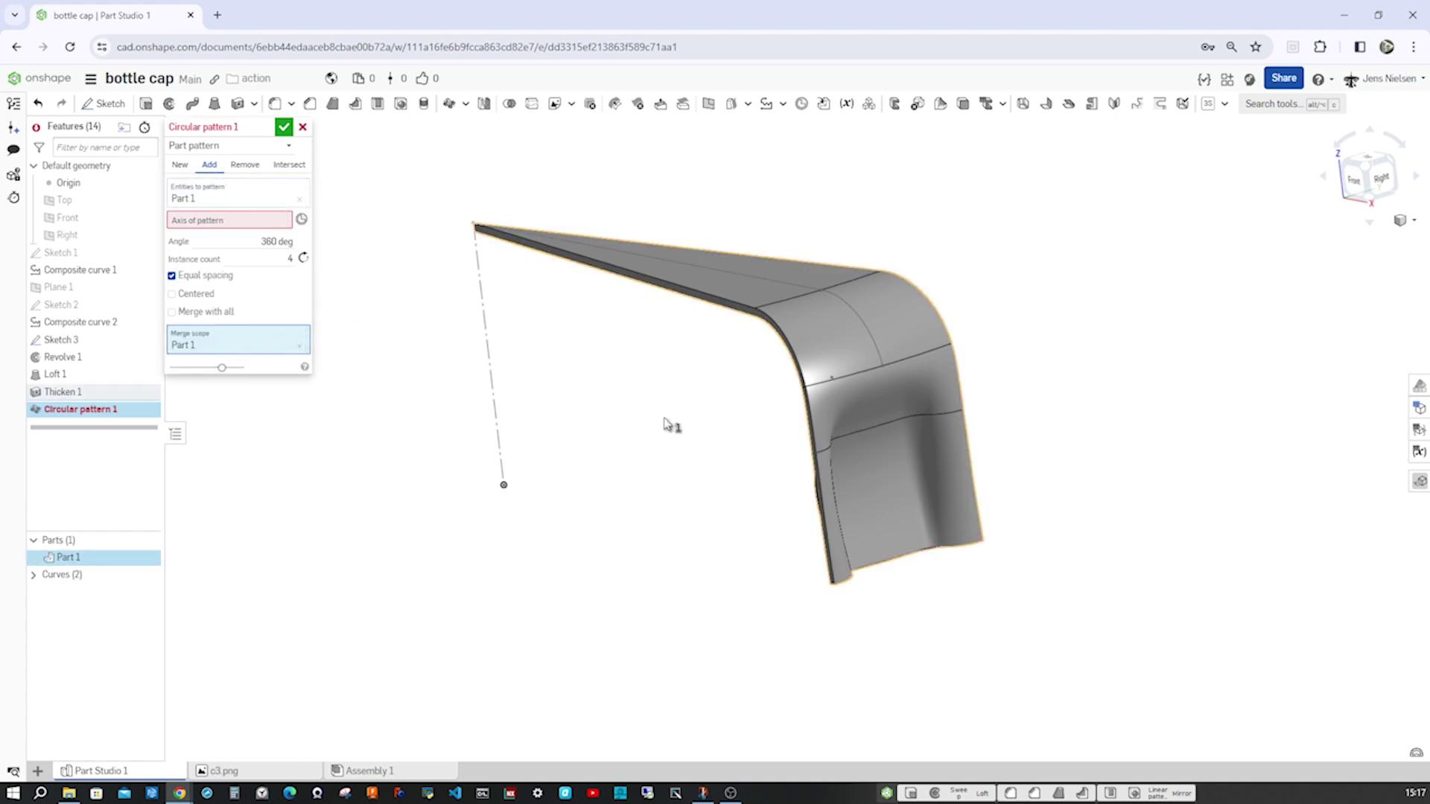
left_click(228, 219)
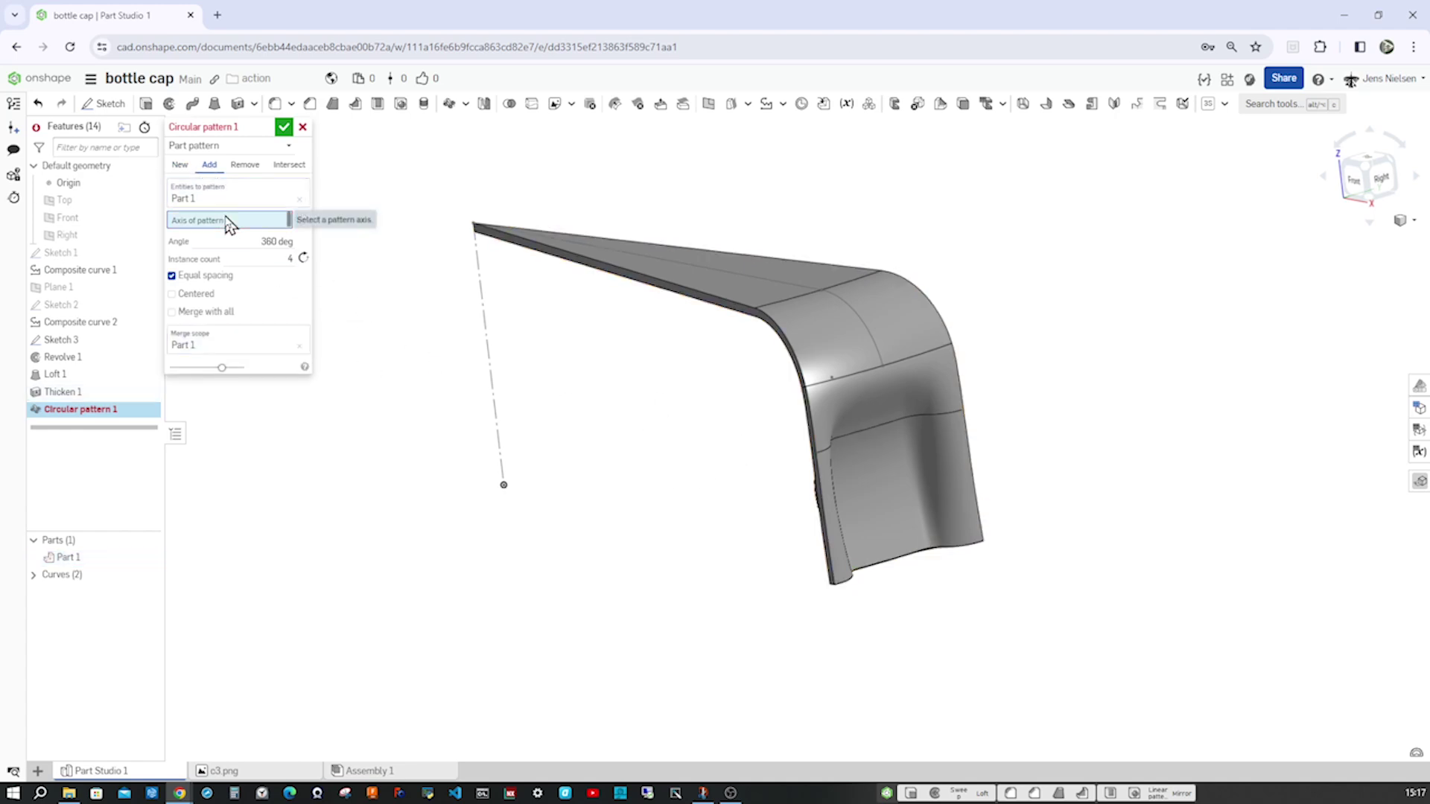
left_click(492, 348)
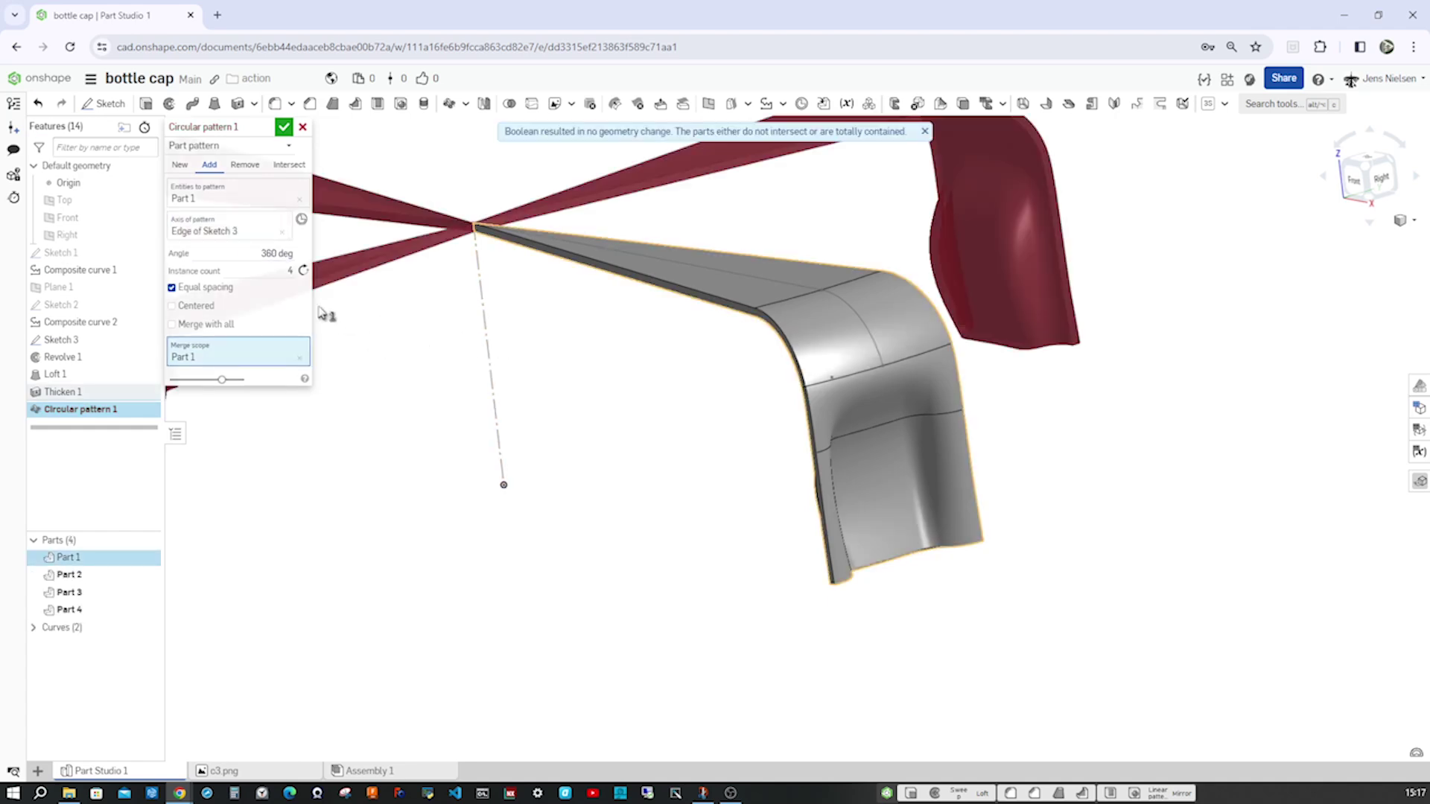
left_click(290, 270)
left_click(284, 127)
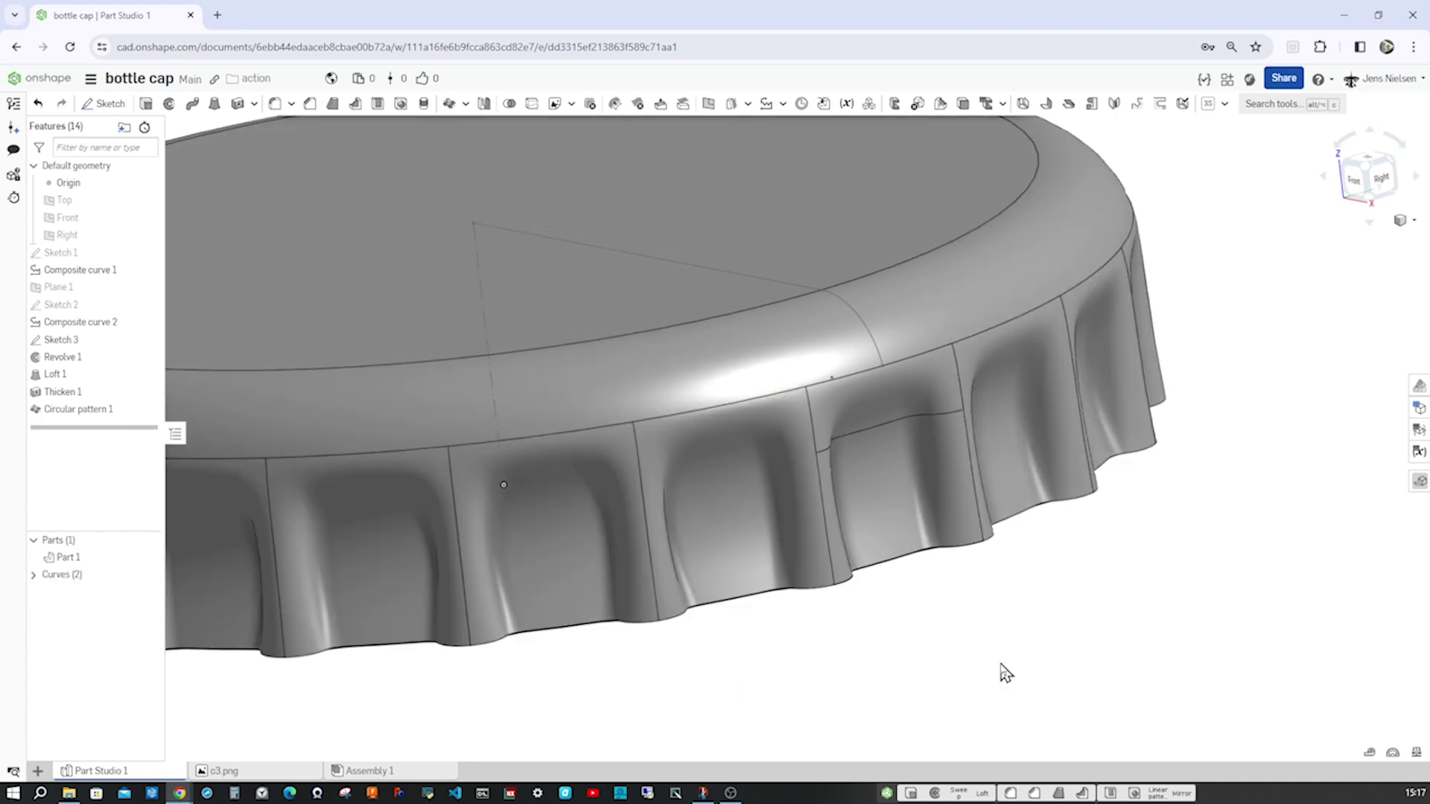
- Switch to Shaded without edges, hide the curves and Sketch 3, and zoom to fit the cap
scroll(1005, 672, "down", 3)
left_click(1405, 221)
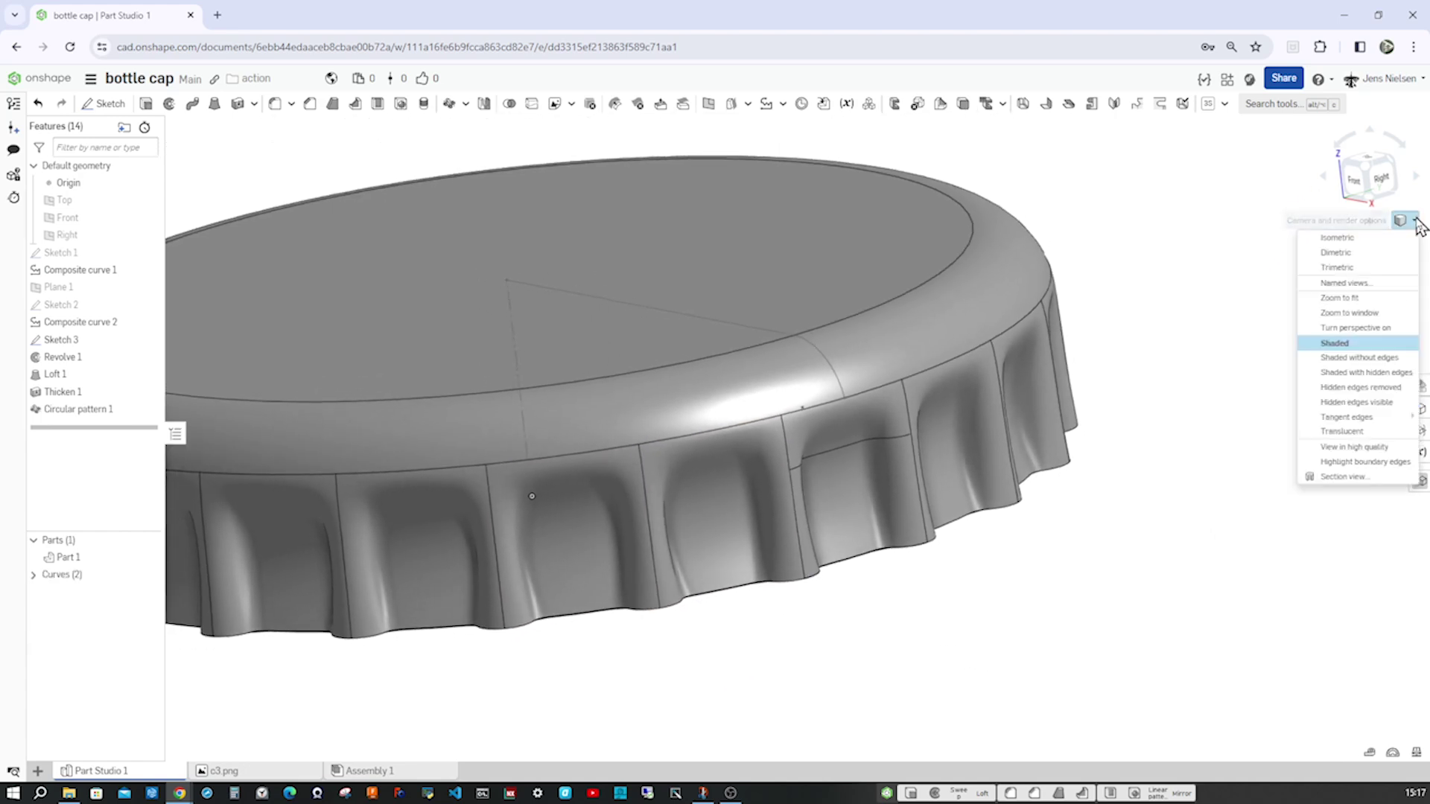
left_click(1384, 359)
scroll(1210, 430, "down", 1)
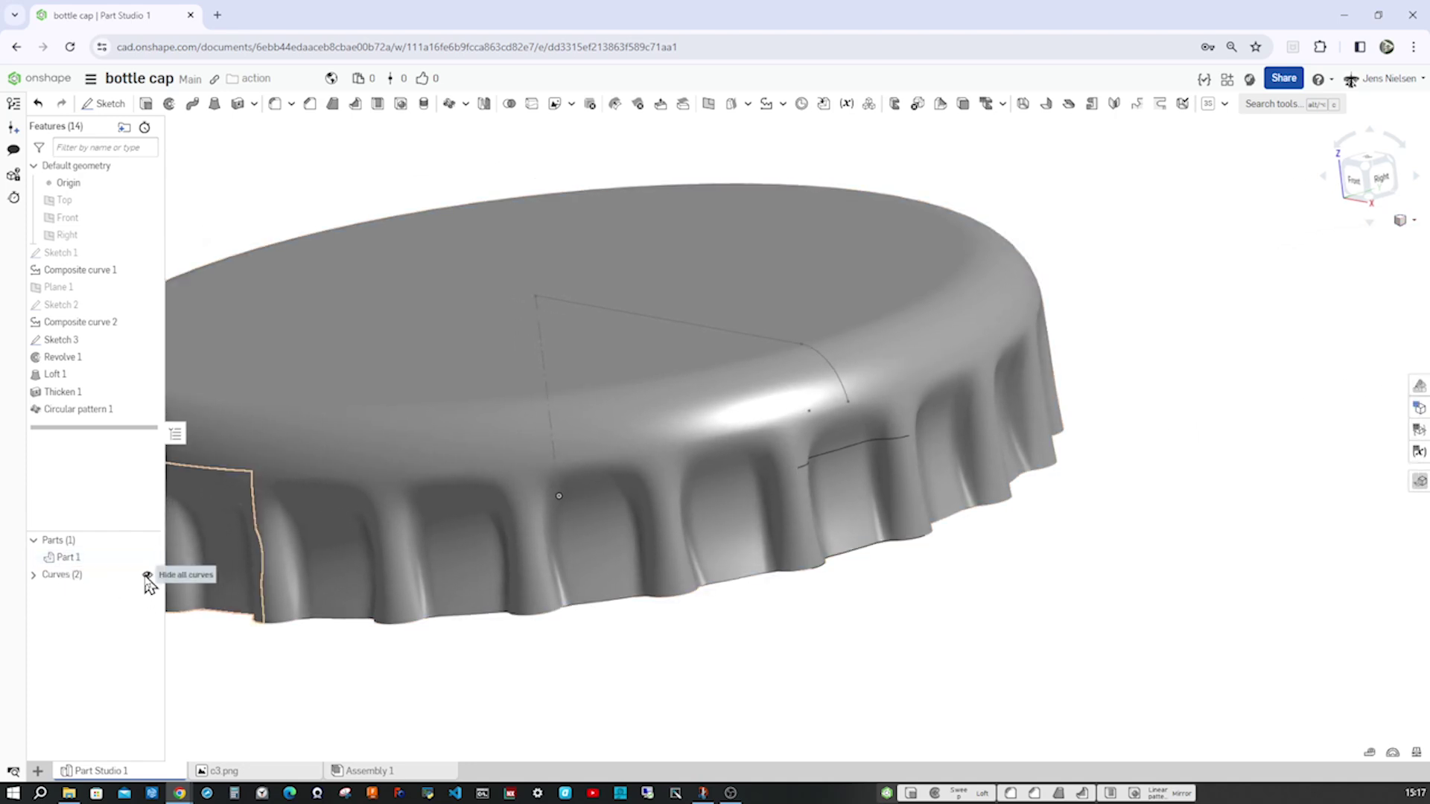
left_click(148, 576)
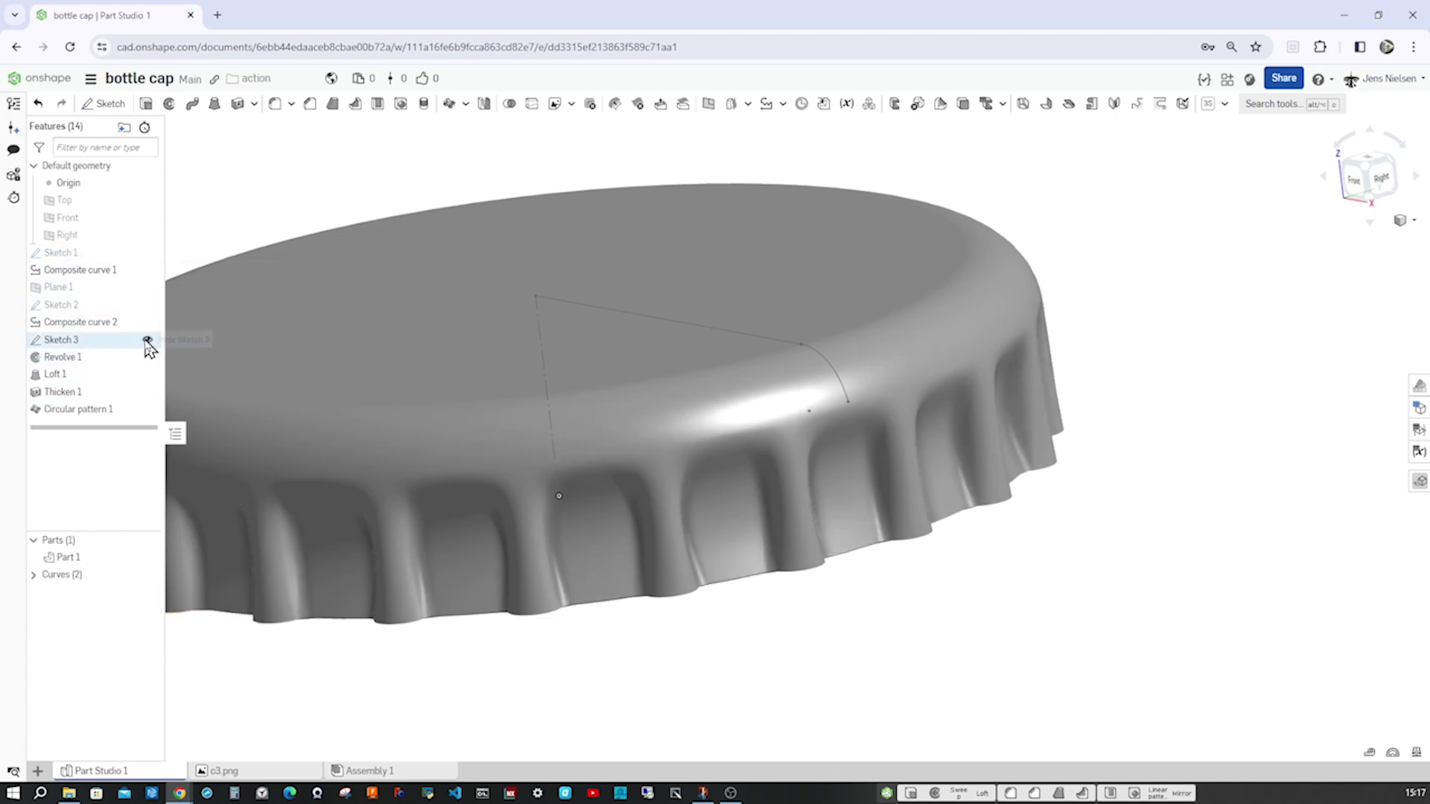
left_click(147, 340)
key("f")
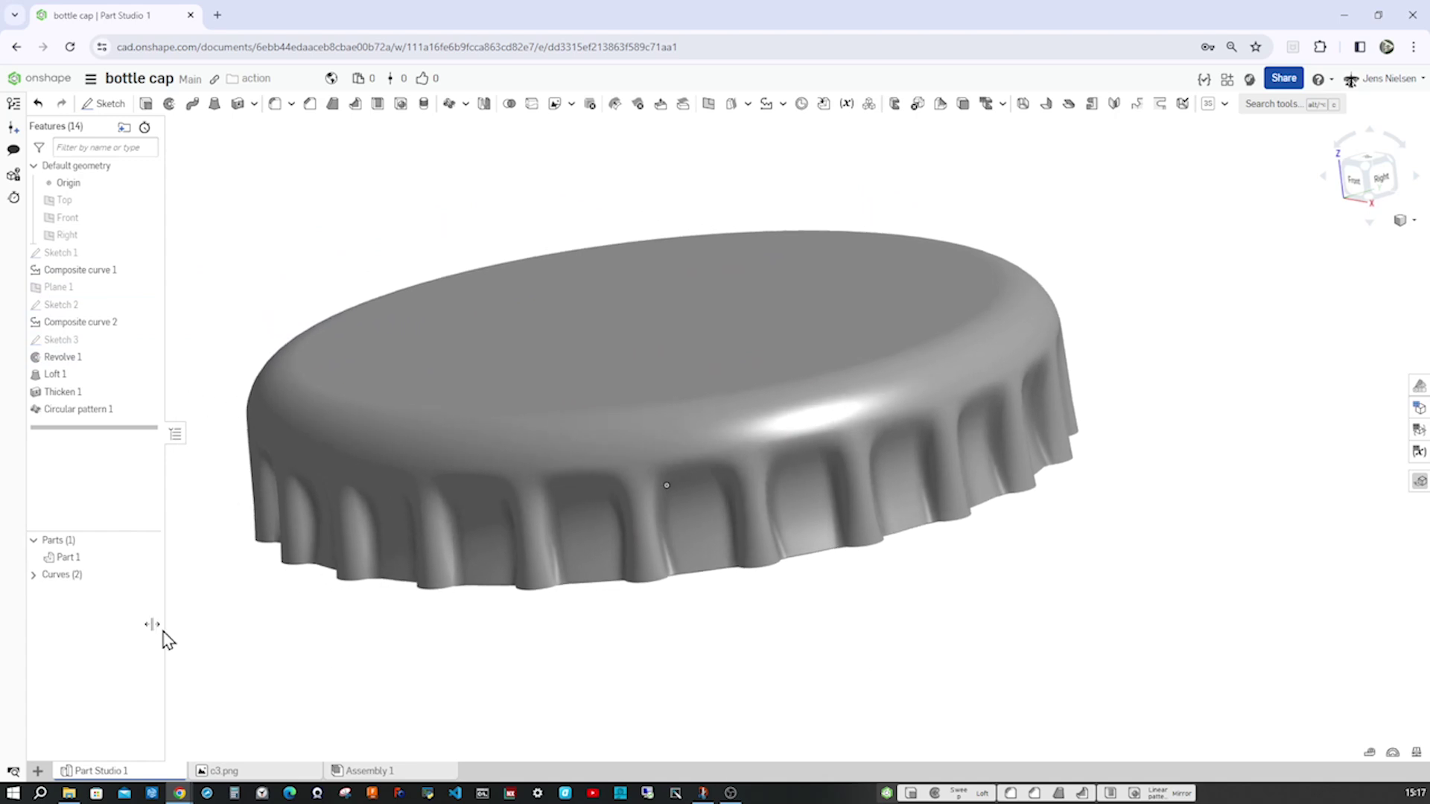
right_click(70, 558)
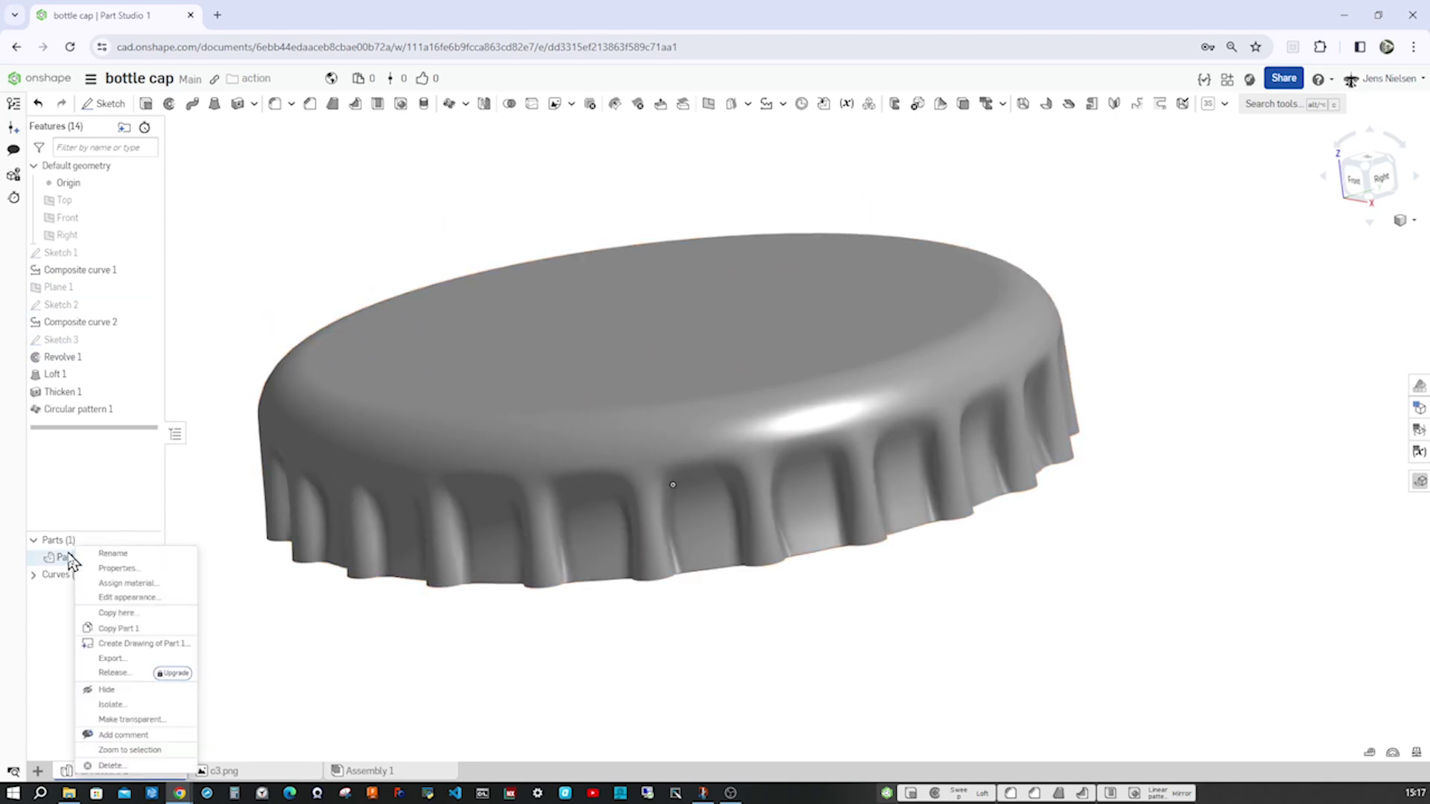
- Rename Part 1 to 'bottle cap' and give it a red appearance
left_click(115, 554)
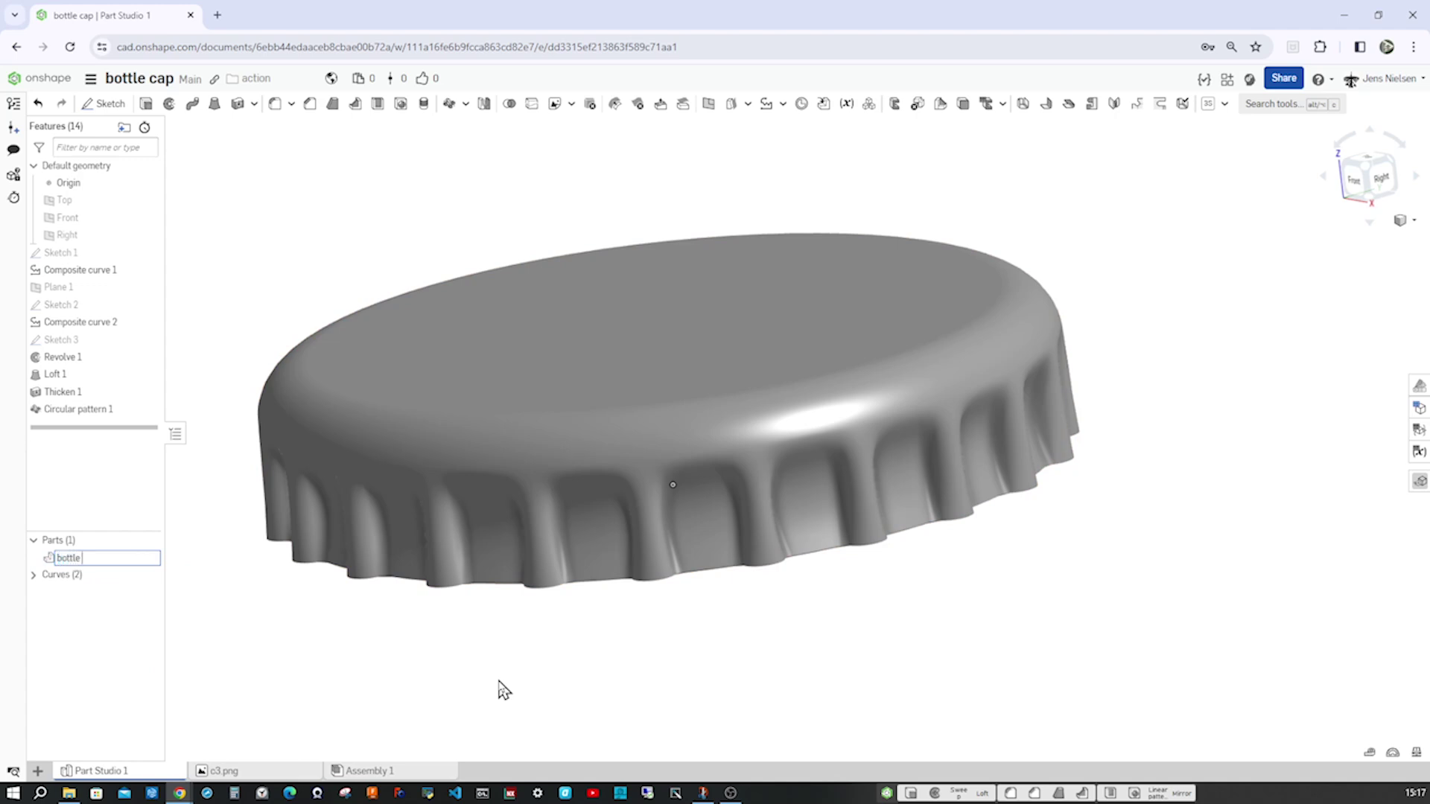
key("Return")
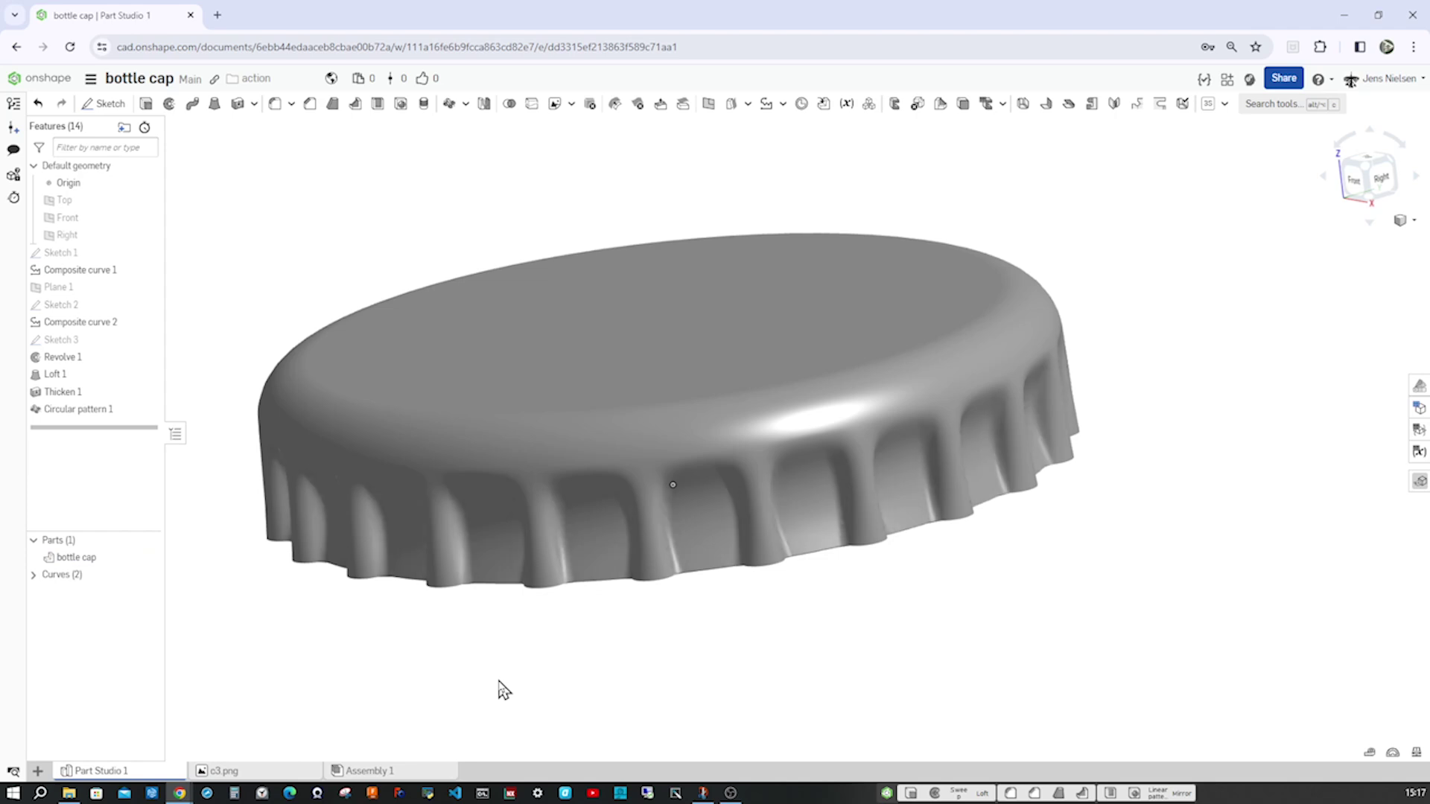
right_click(66, 558)
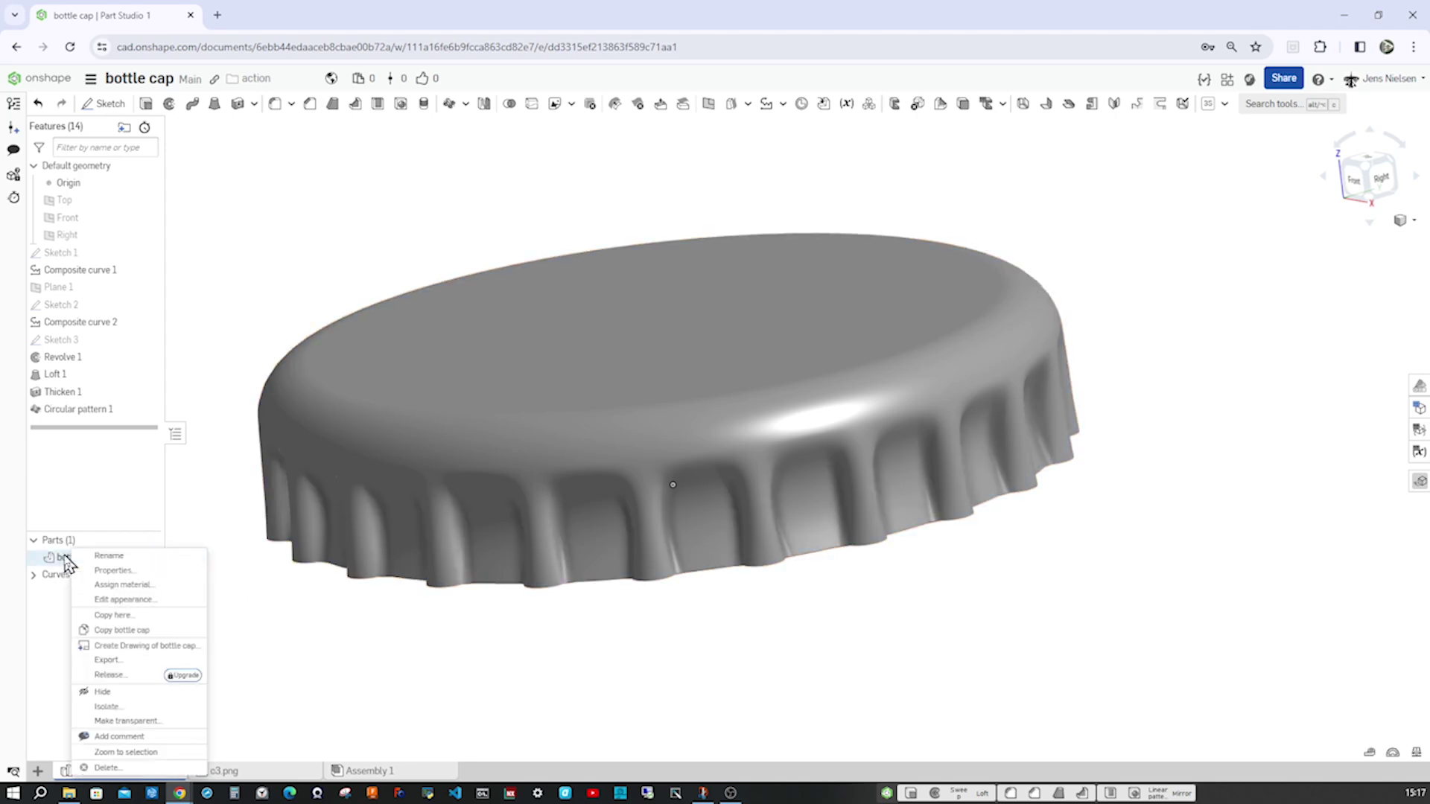
left_click(113, 600)
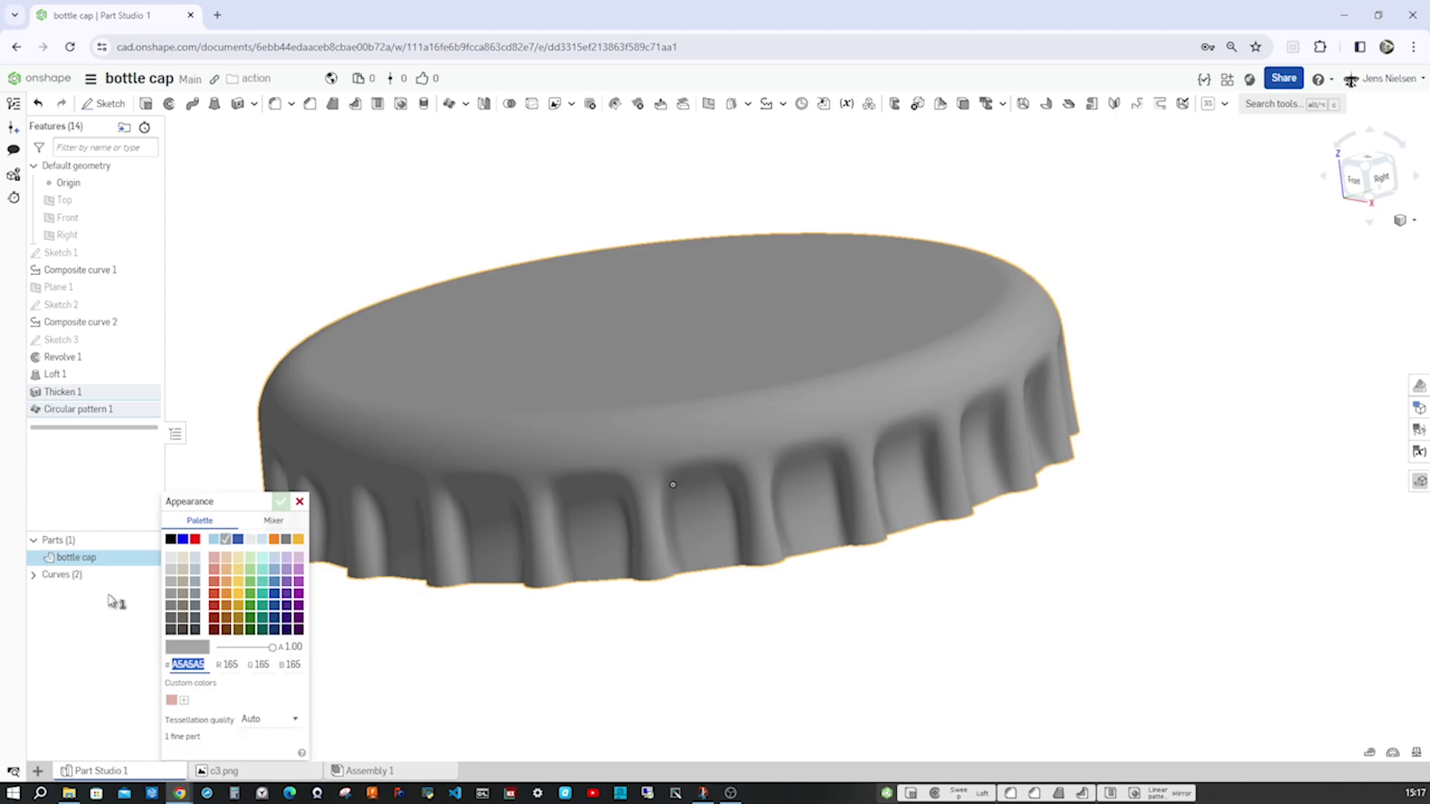
left_click(195, 540)
left_click(281, 502)
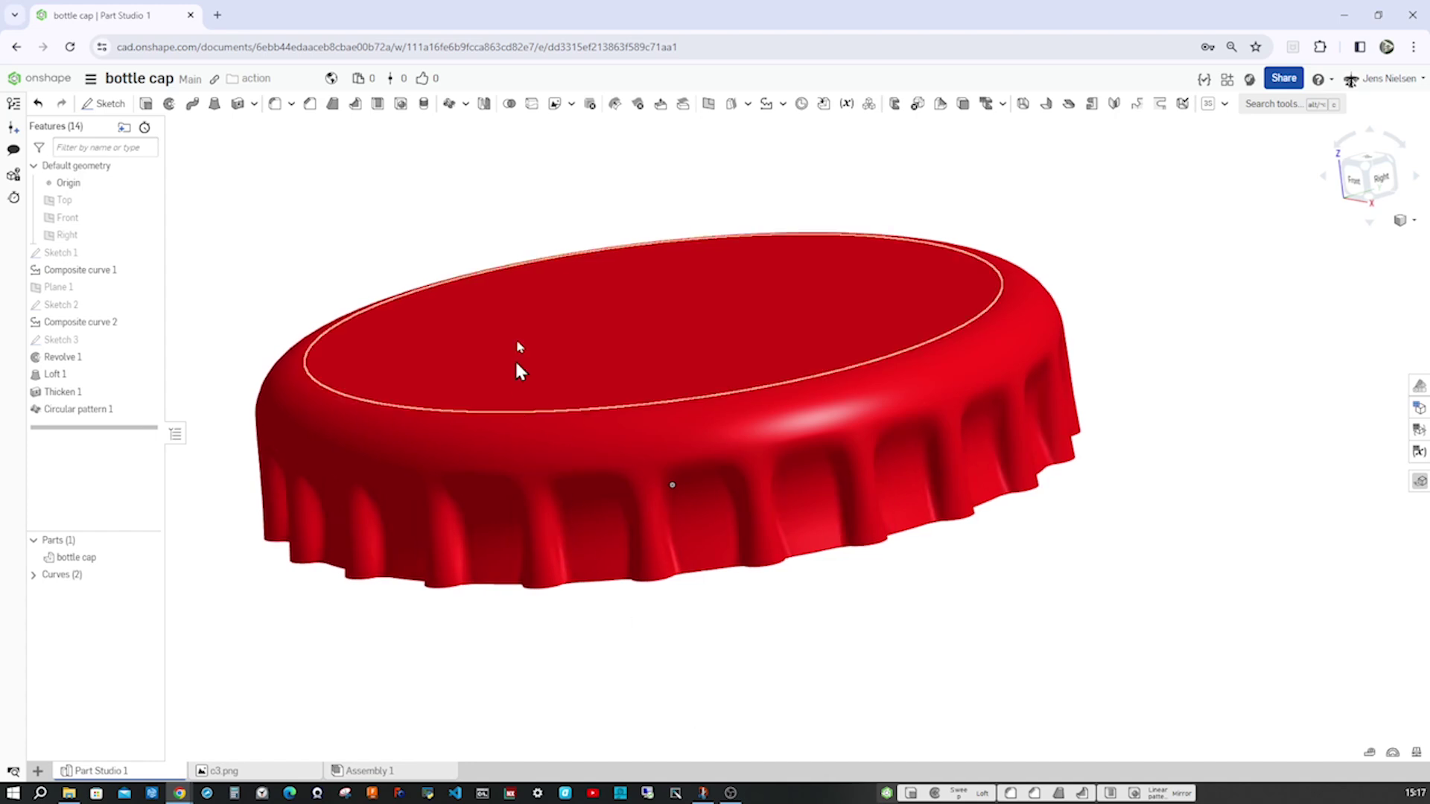
left_click(571, 105)
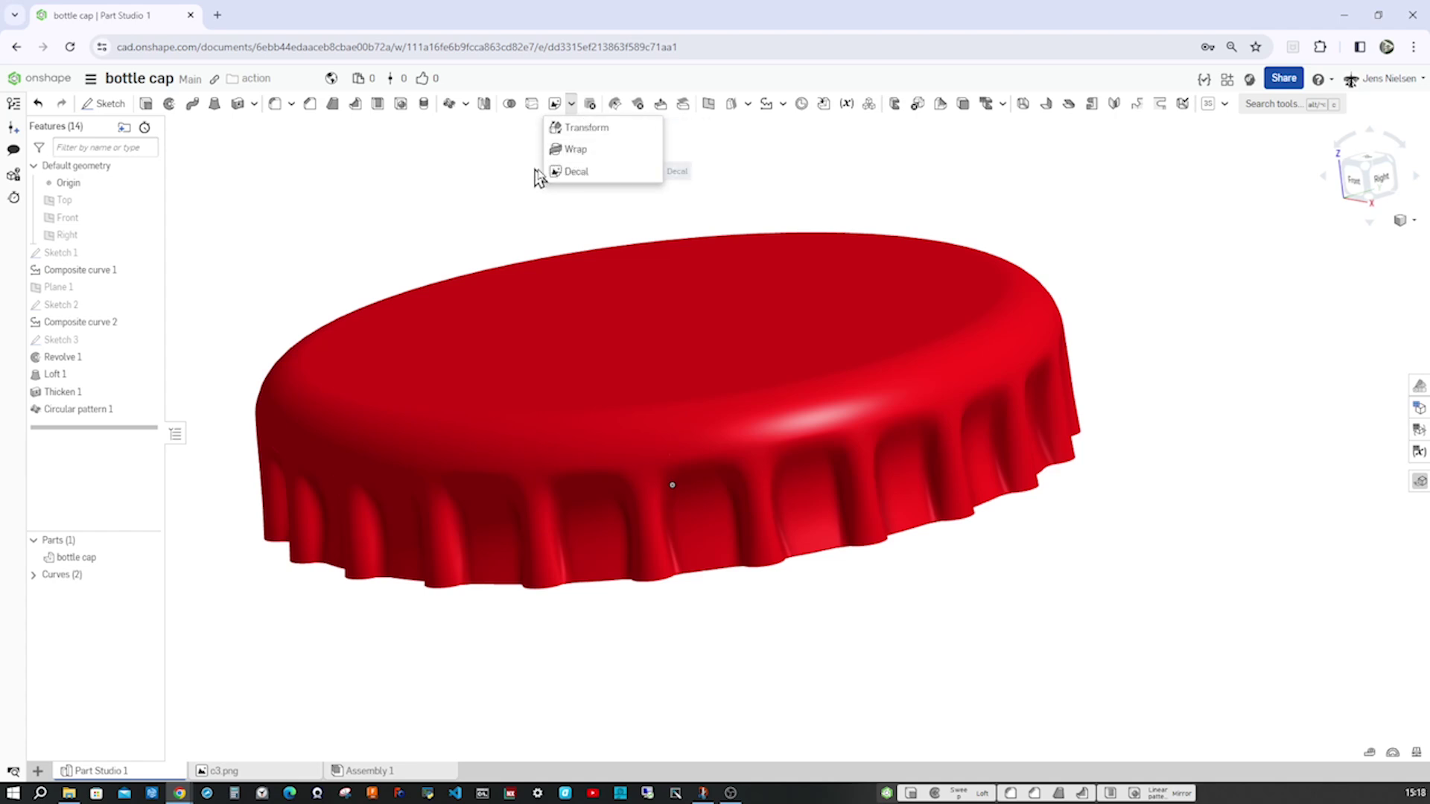
left_click(463, 233)
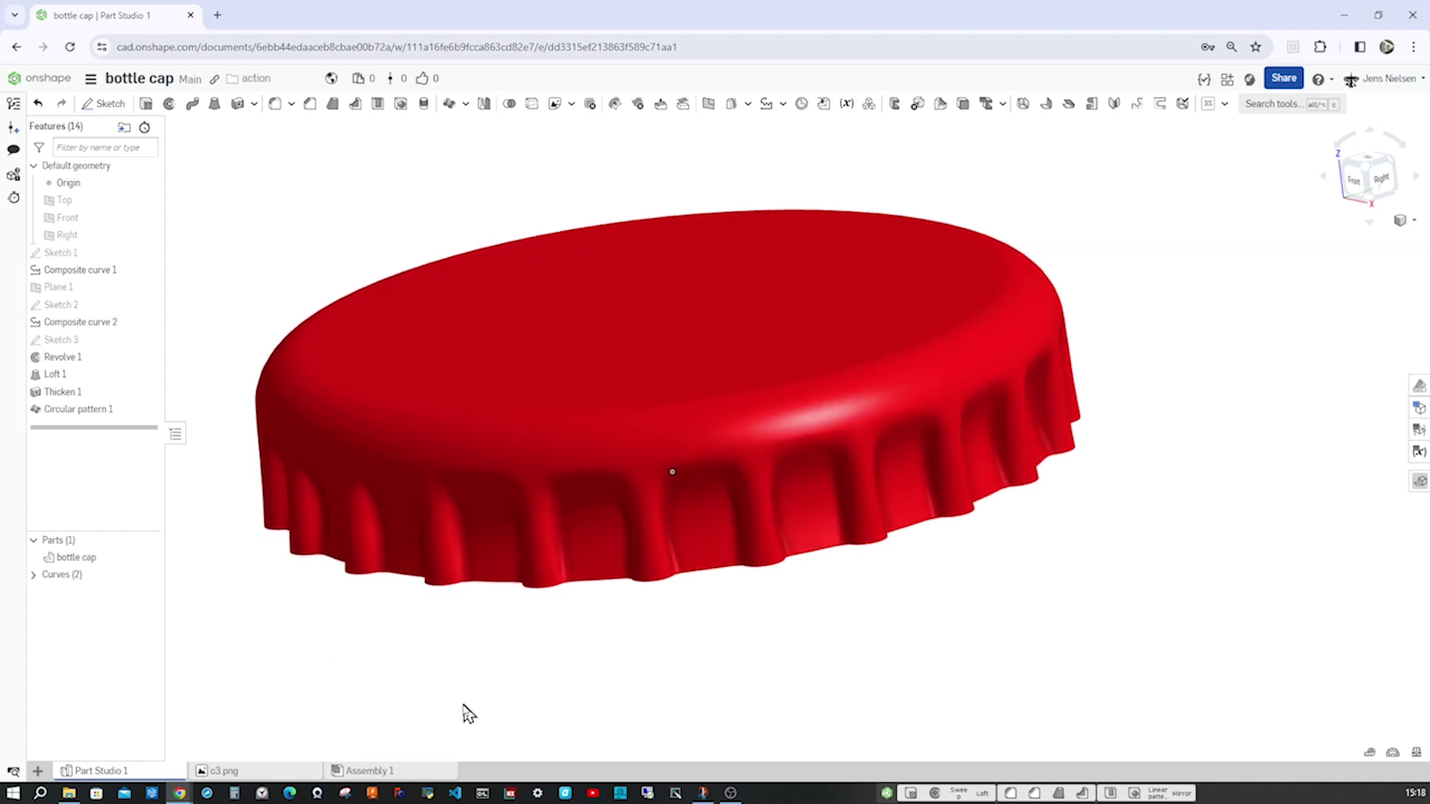
left_click(248, 775)
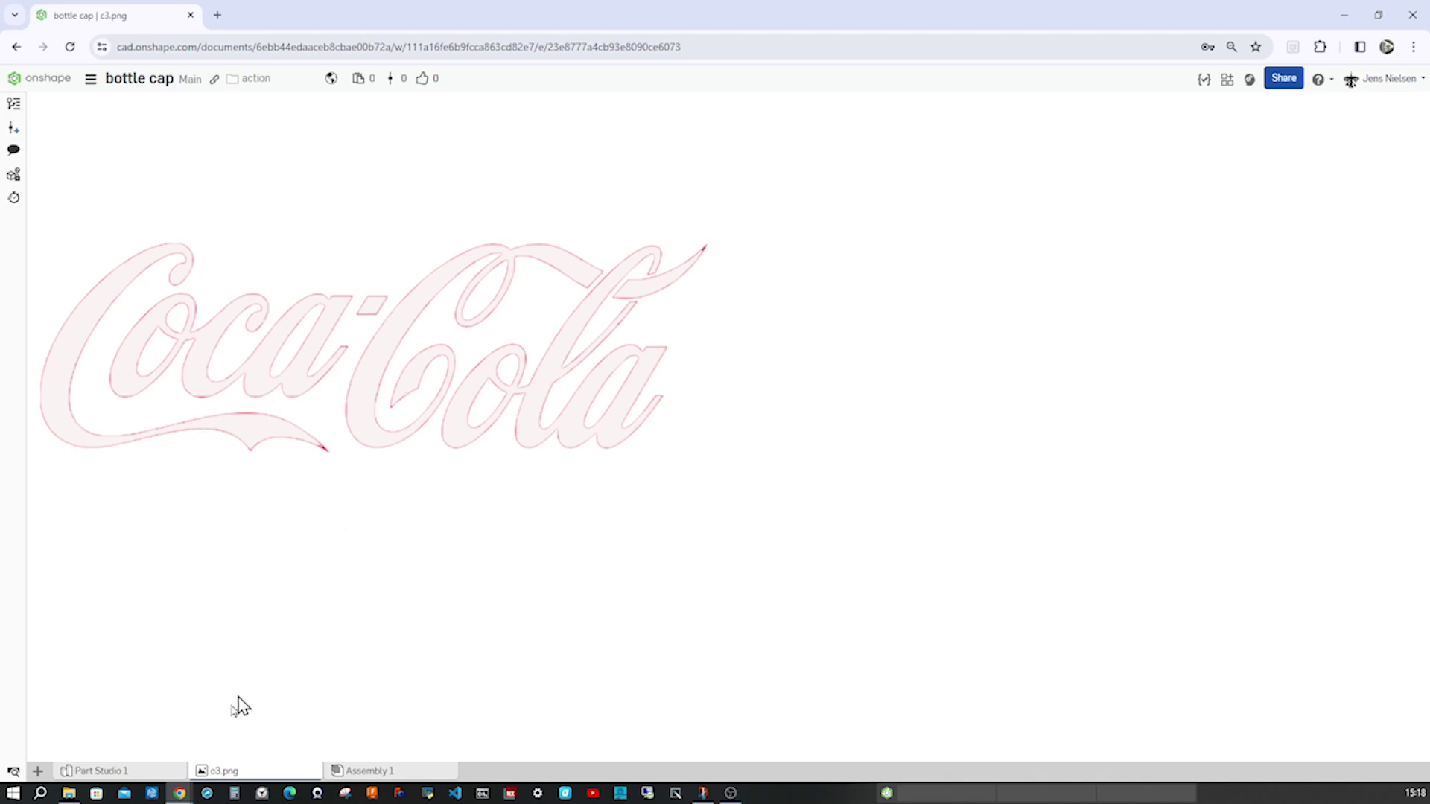
left_click(131, 774)
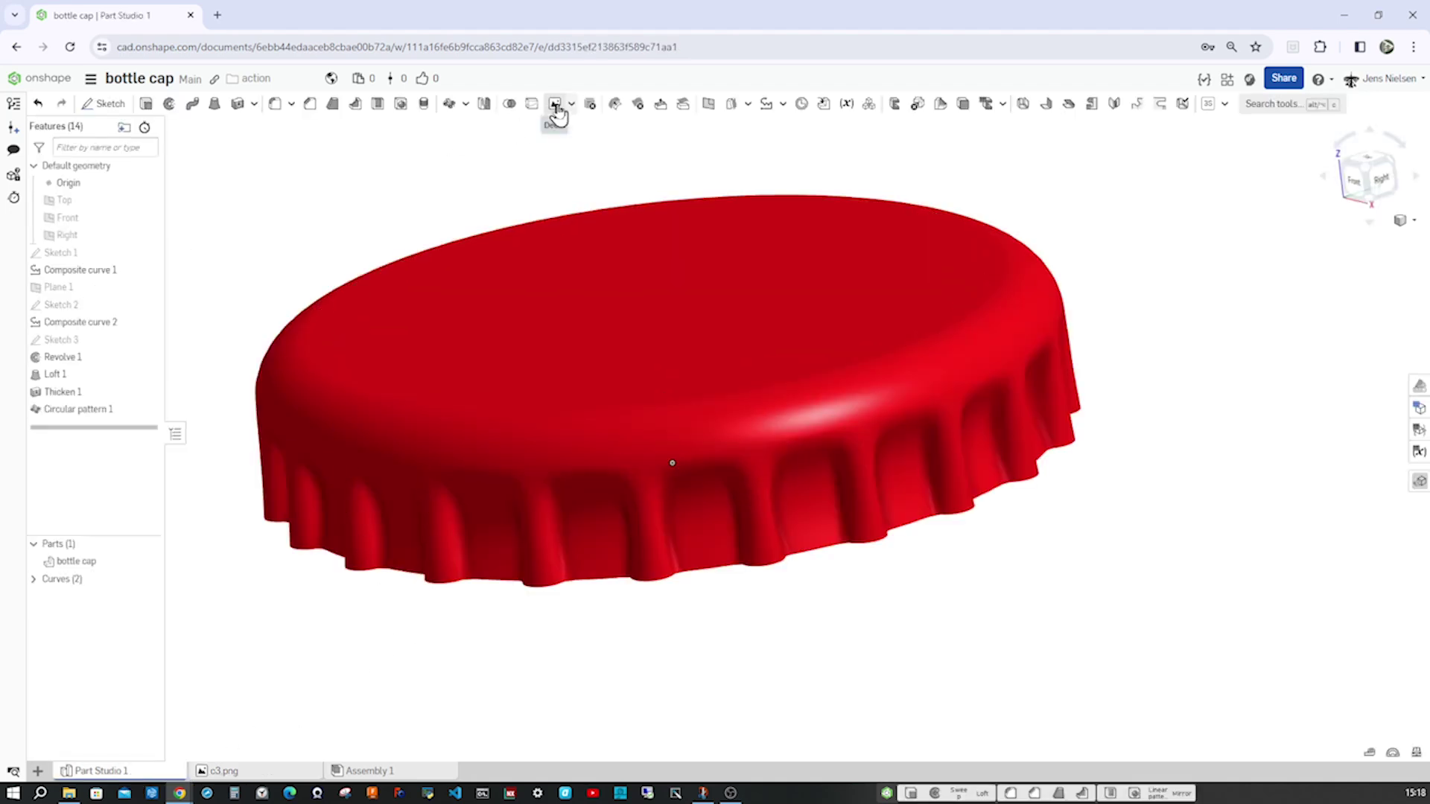
left_click(555, 103)
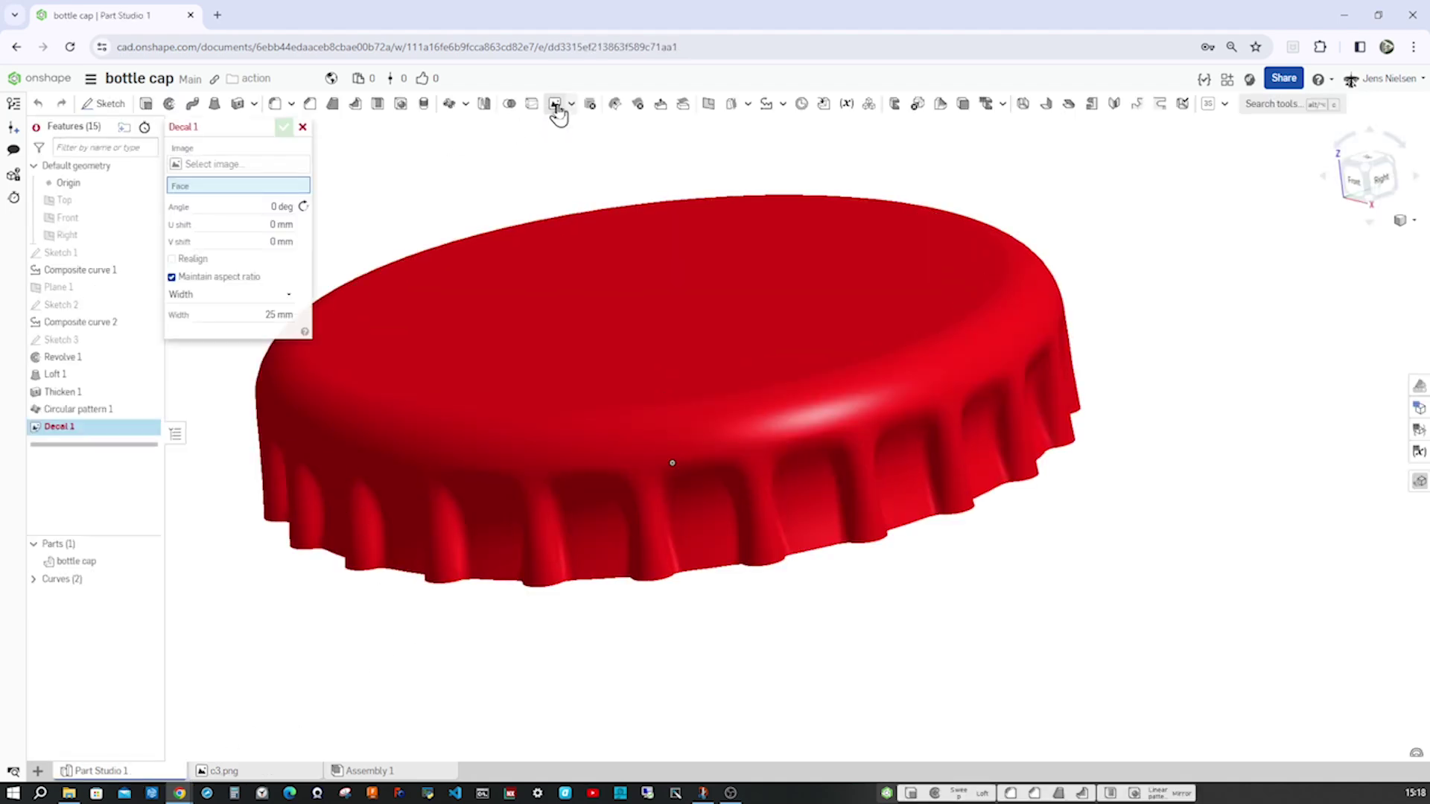
- Add a decal of the c3.png Coca-Cola logo, 25.2 mm wide, on the cap's top face
left_click(233, 166)
left_click(102, 237)
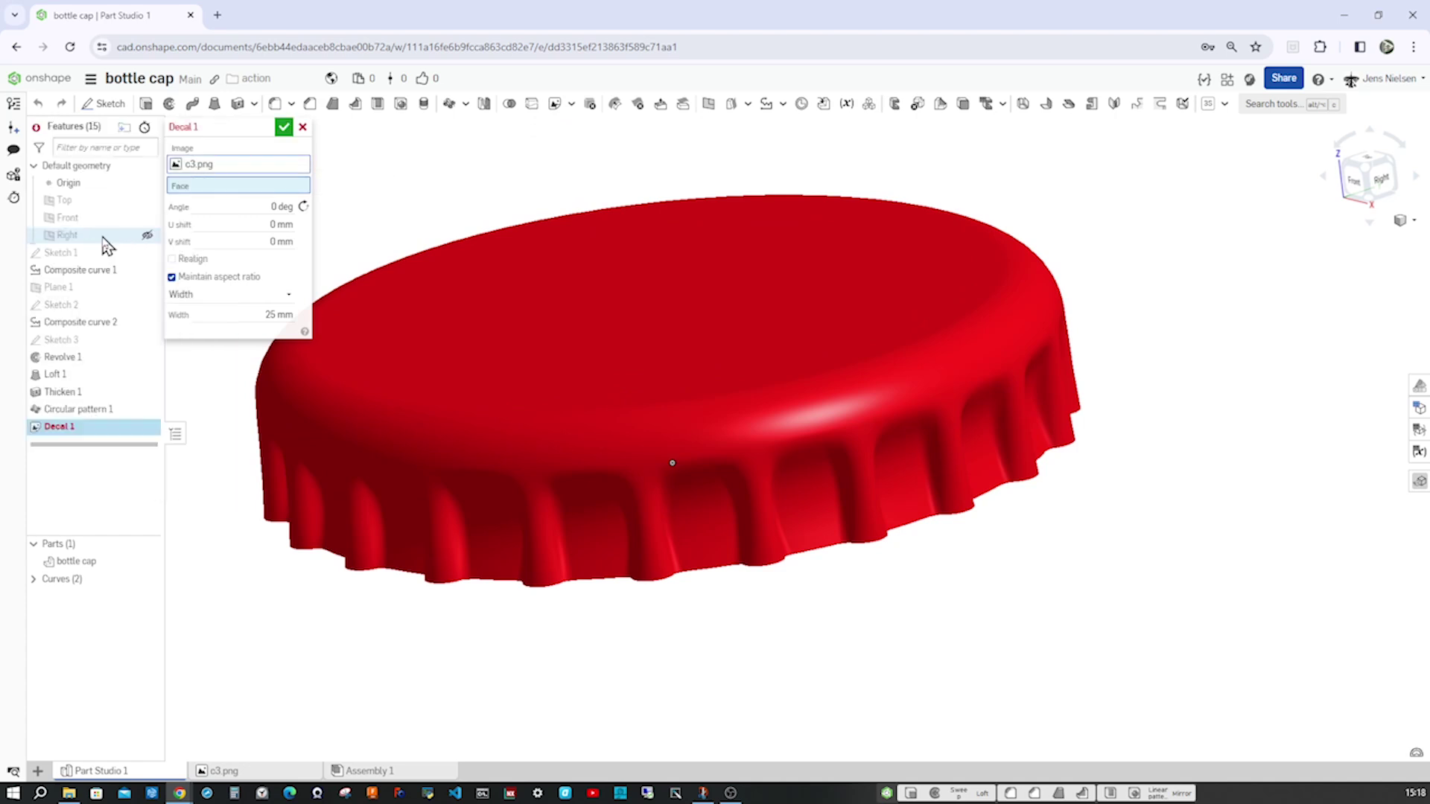
left_click(597, 364)
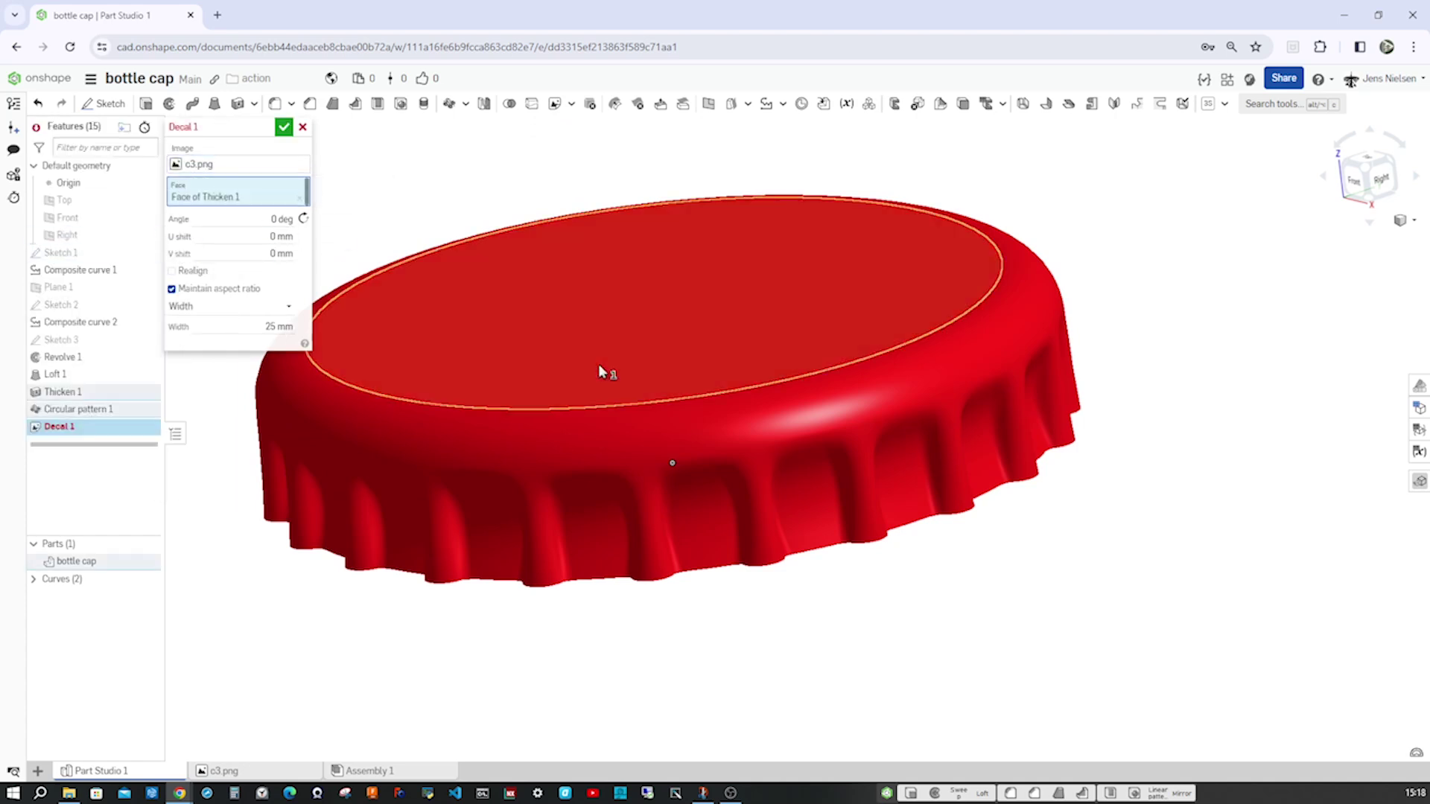
right_click_drag(599, 360, 322, 314)
scroll(339, 255, "up", 5)
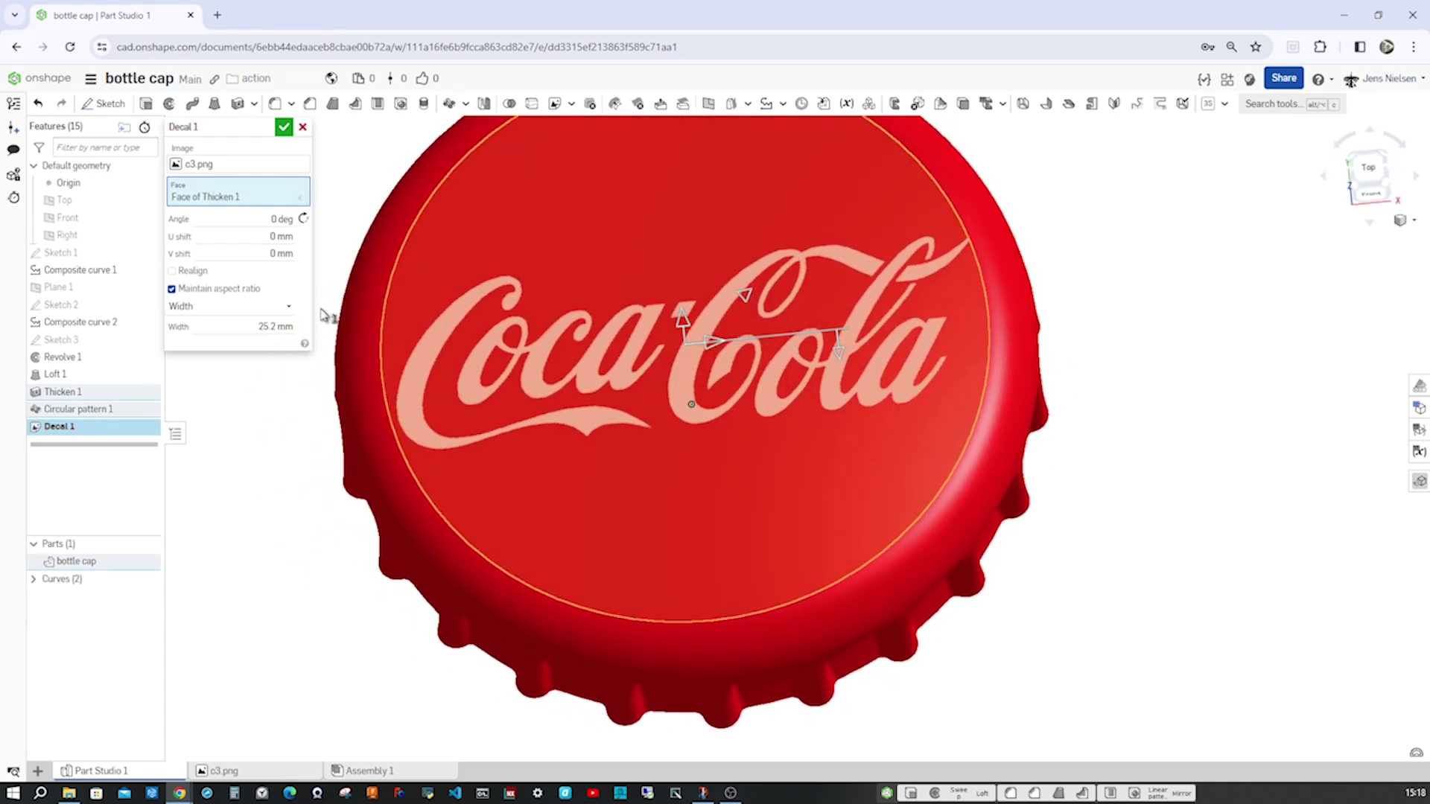
right_click_drag(696, 376, 686, 373)
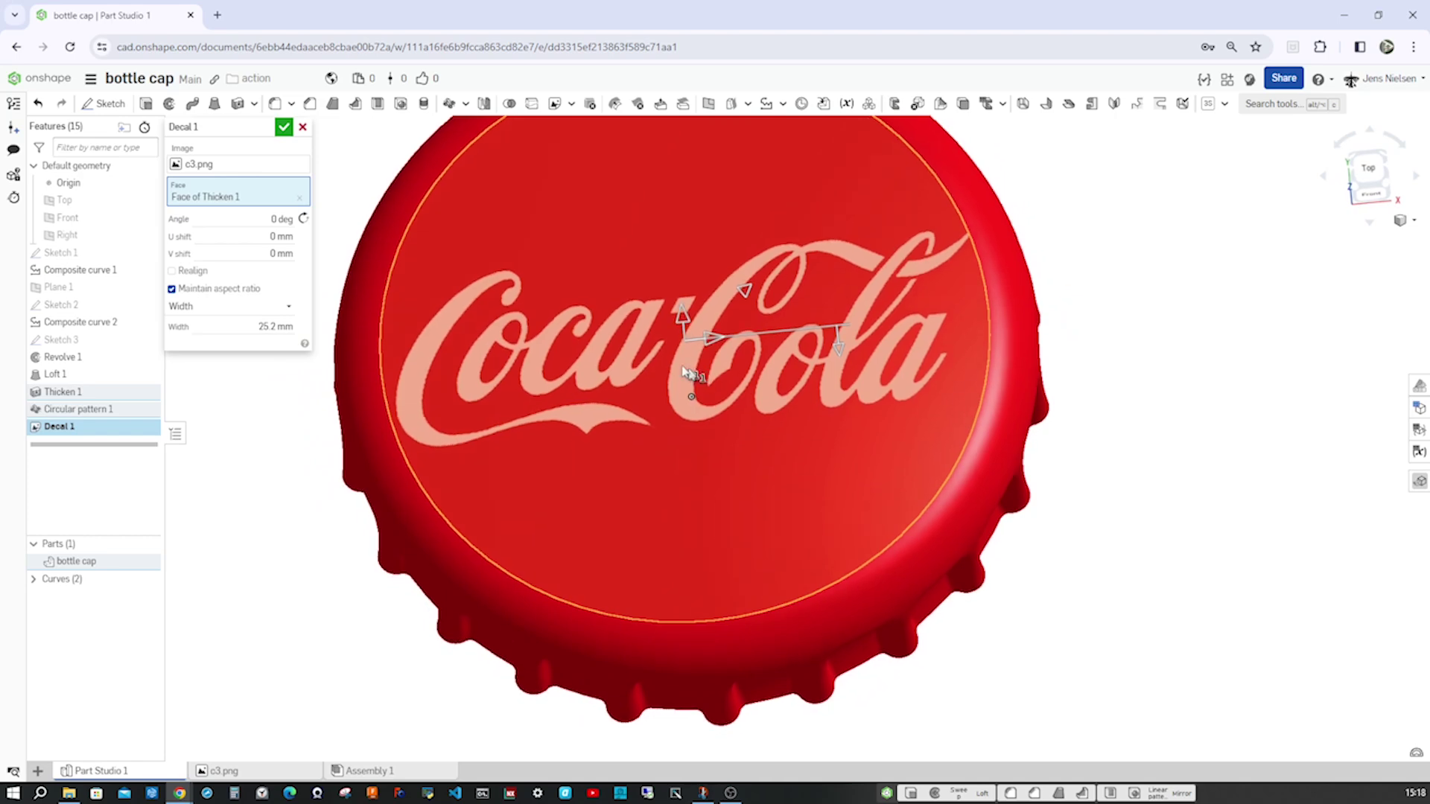
left_click(283, 128)
key("shift+7")
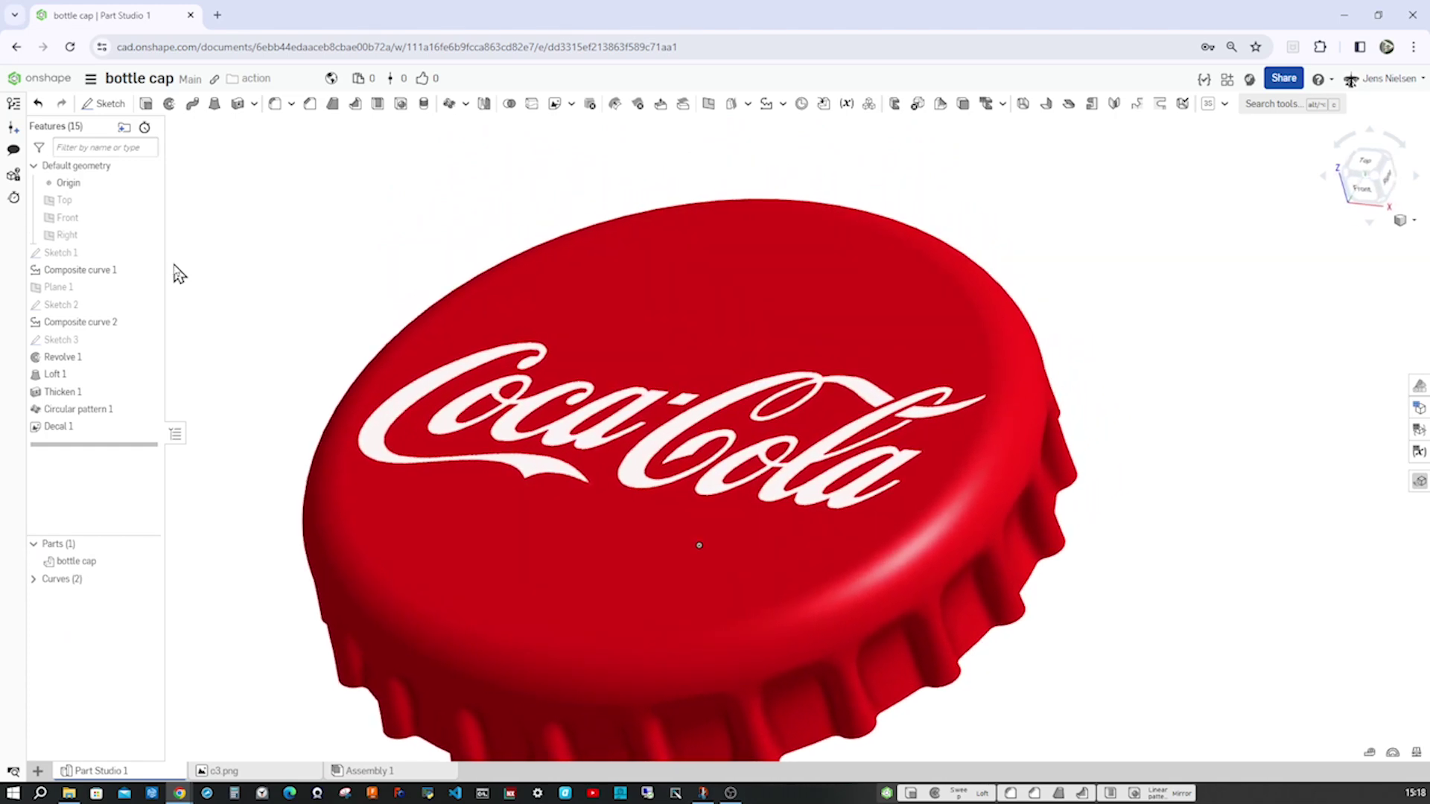
- Hide the Origin in the feature list so only the cap shows
left_click(149, 183)
key("Down")
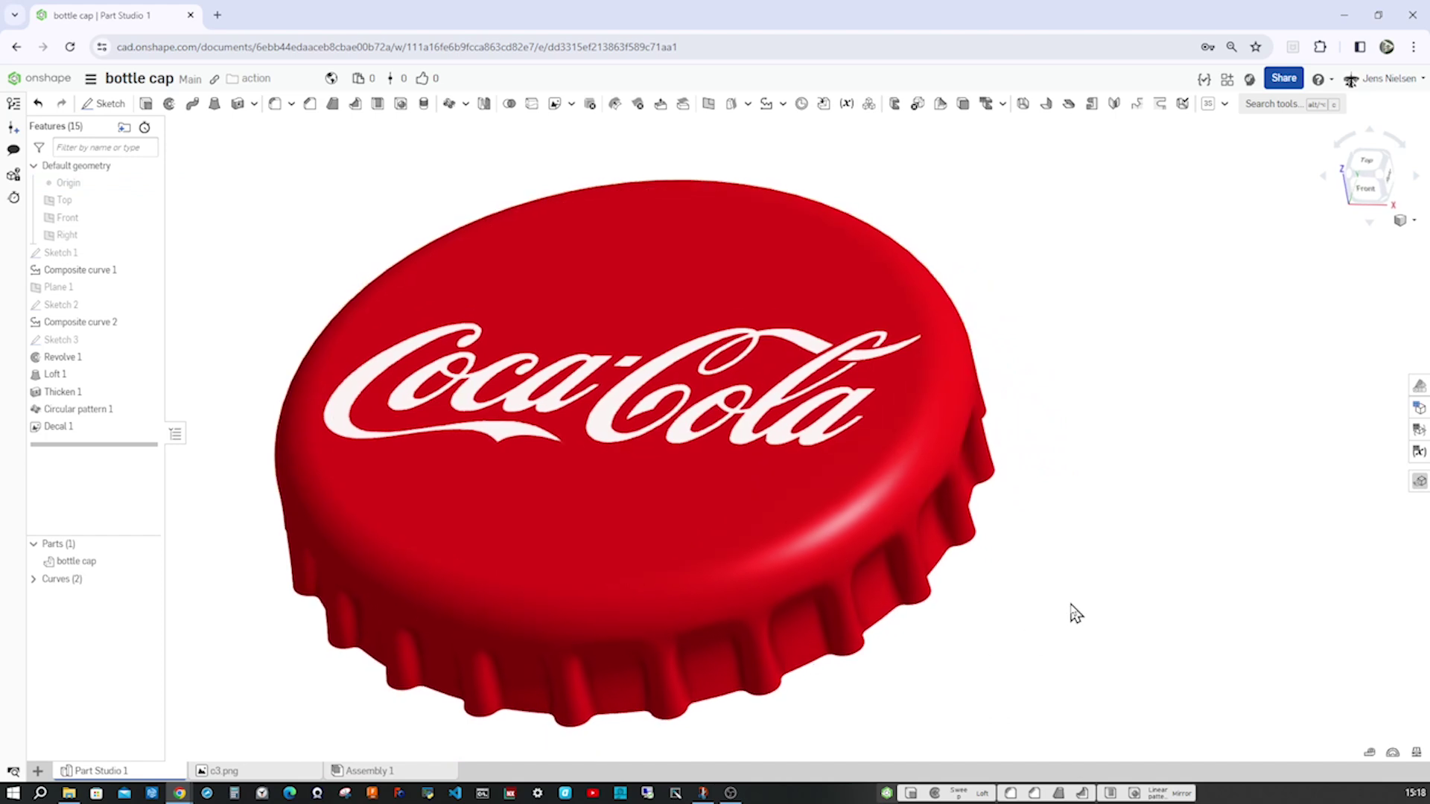
key("Down")
- Orbit and zoom around the finished cap to inspect the logo and ribbed skirt
key("Left")
key("Left")
key("Left")
key("Left")
key("Left")
key("Left")
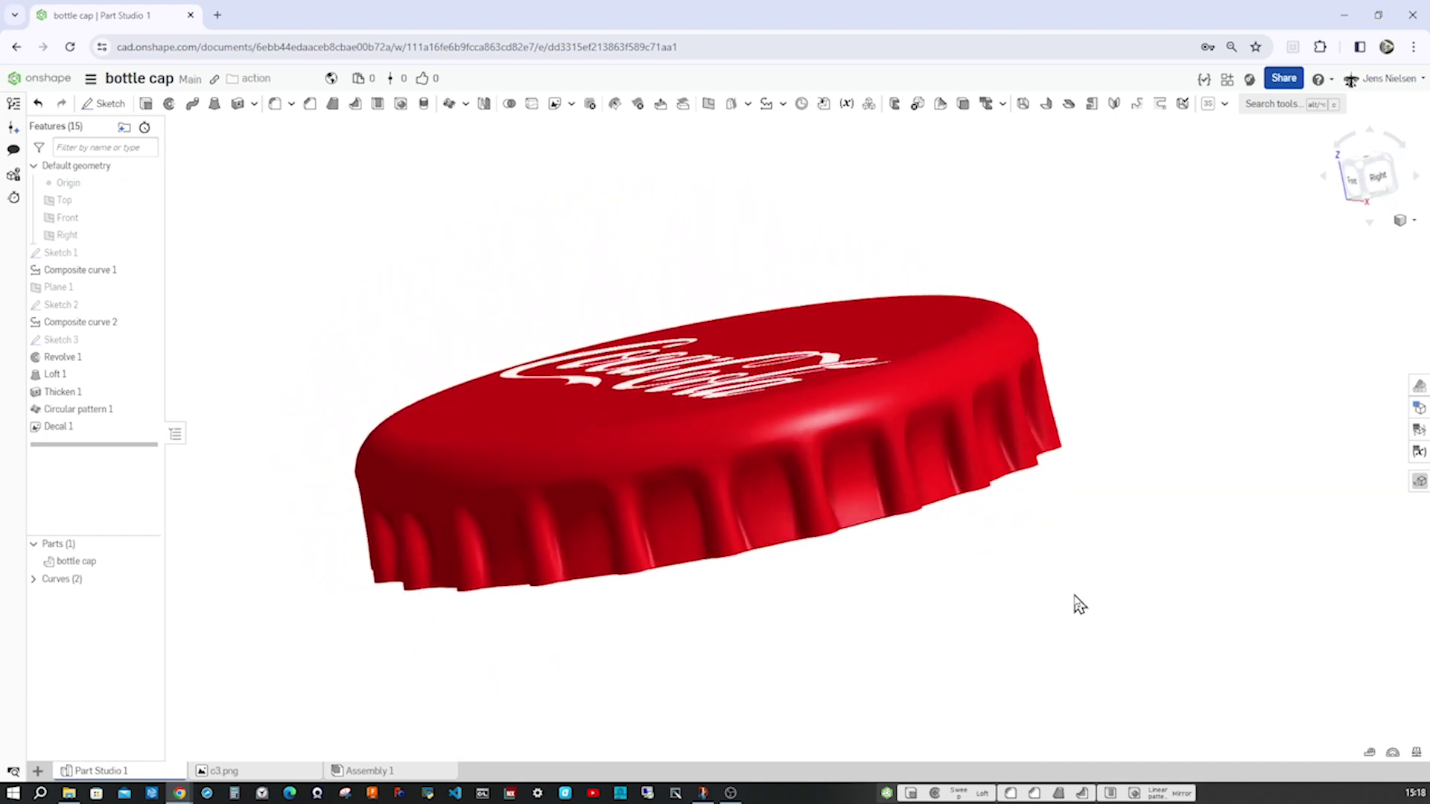
key("Down")
key("Down")
key("Down")
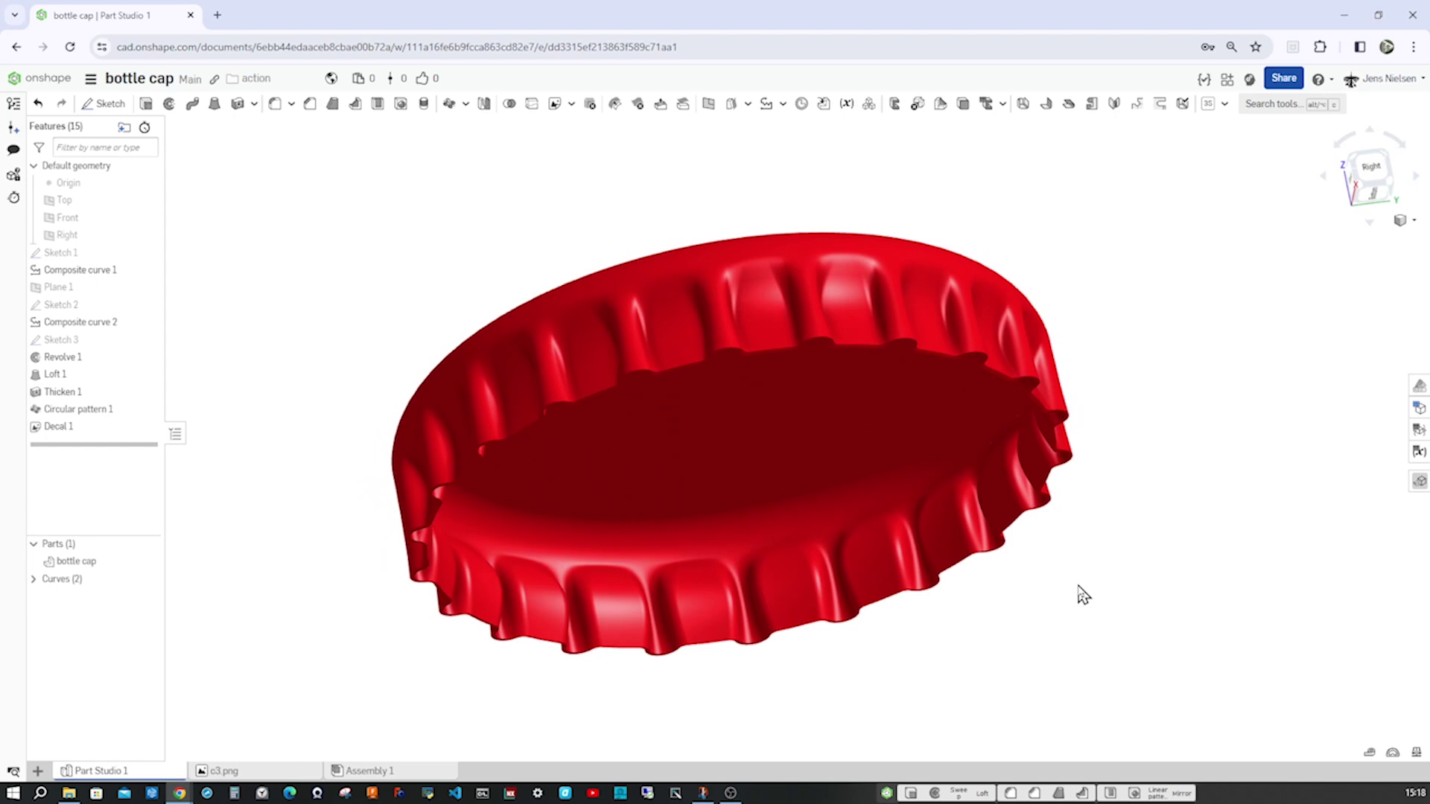
key("Up")
key("Up")
key("Up")
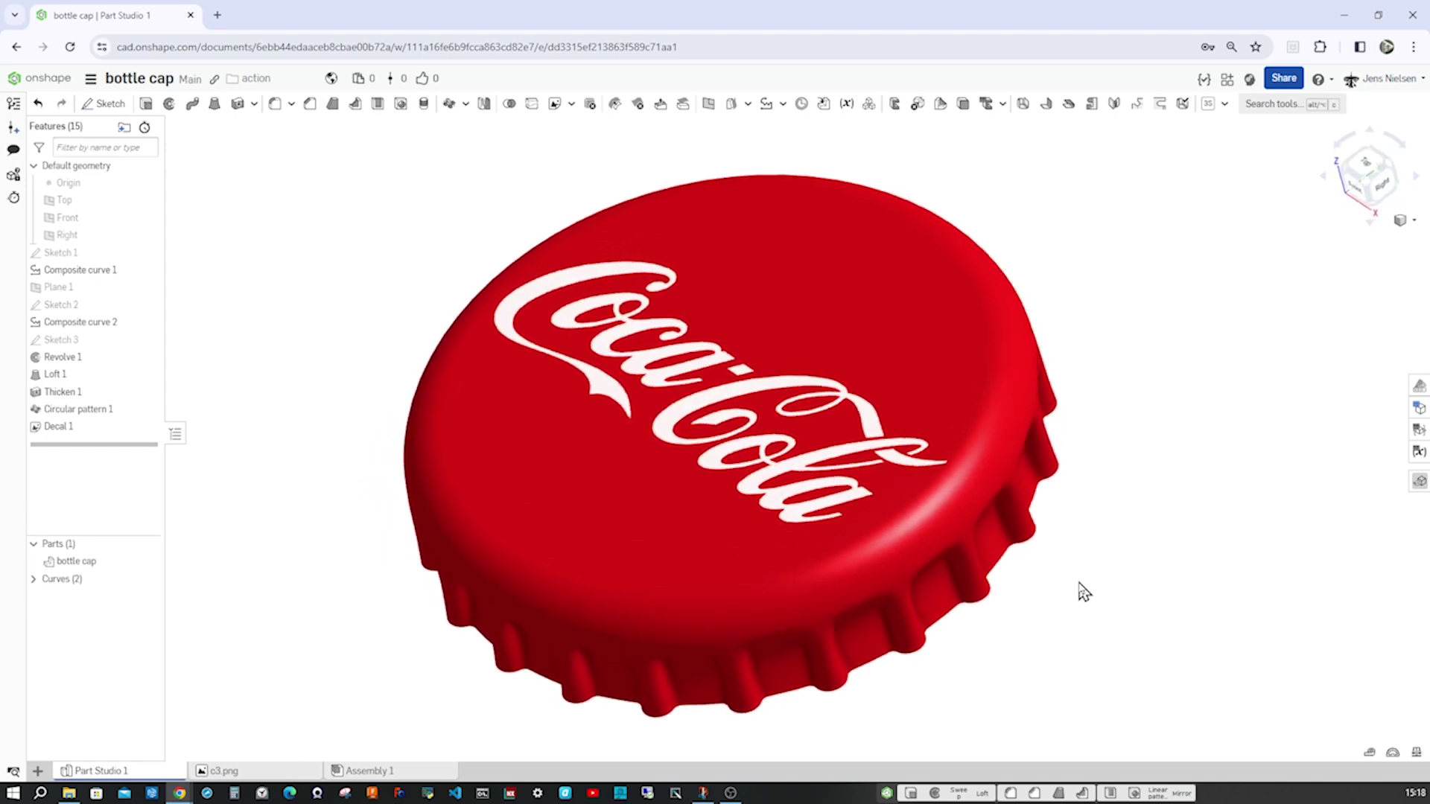
key("Right")
key("Right")
key("Right")
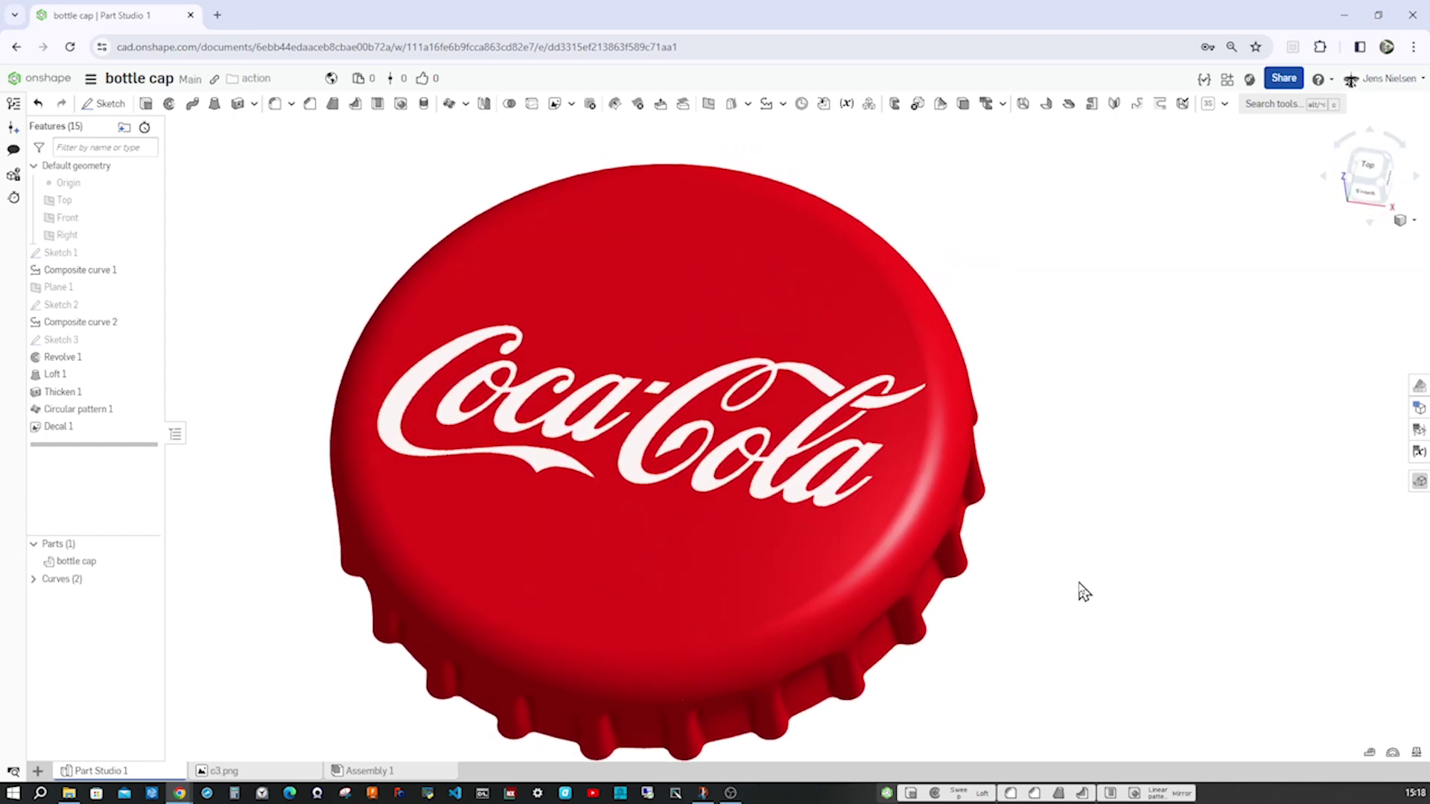
key("Down")
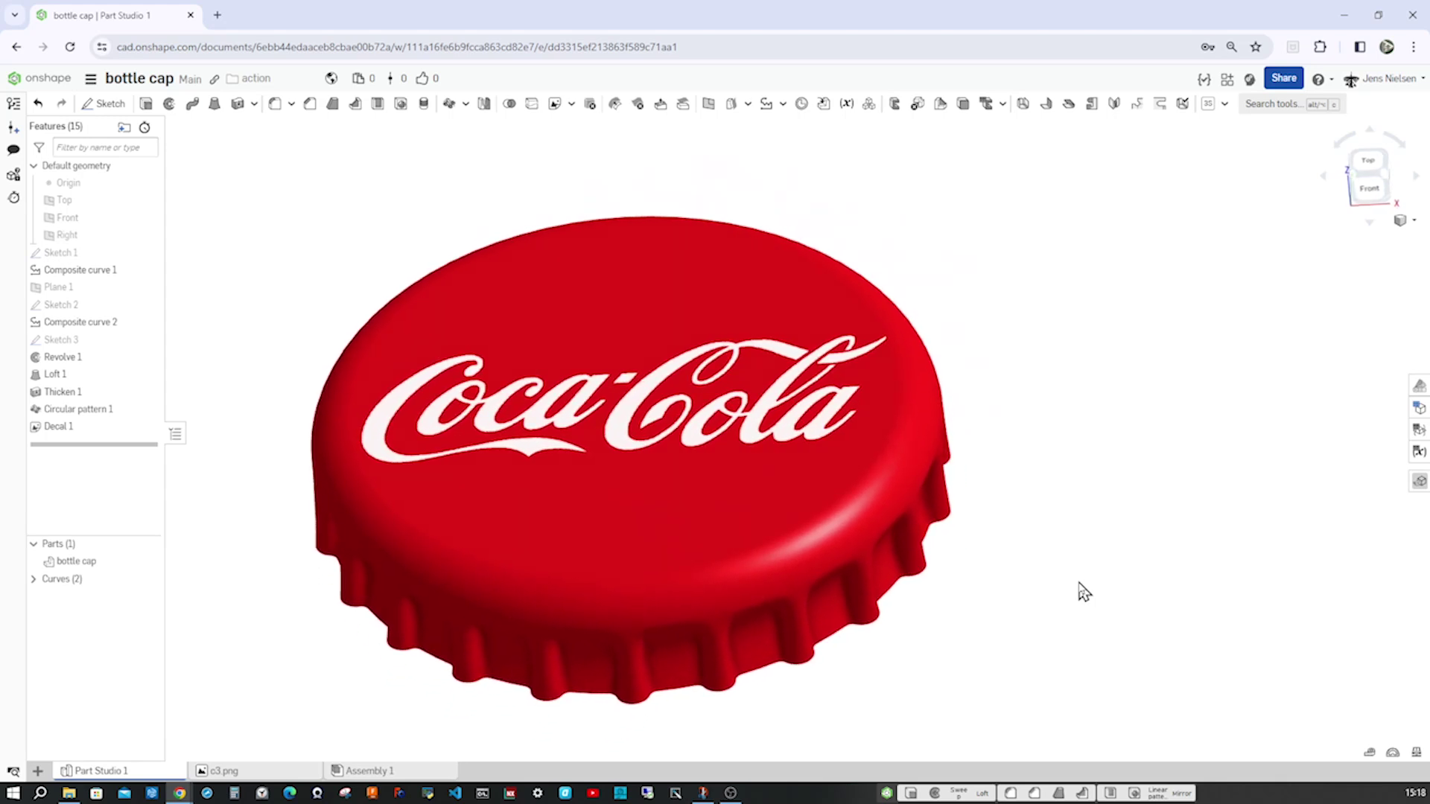
key("shift+z")
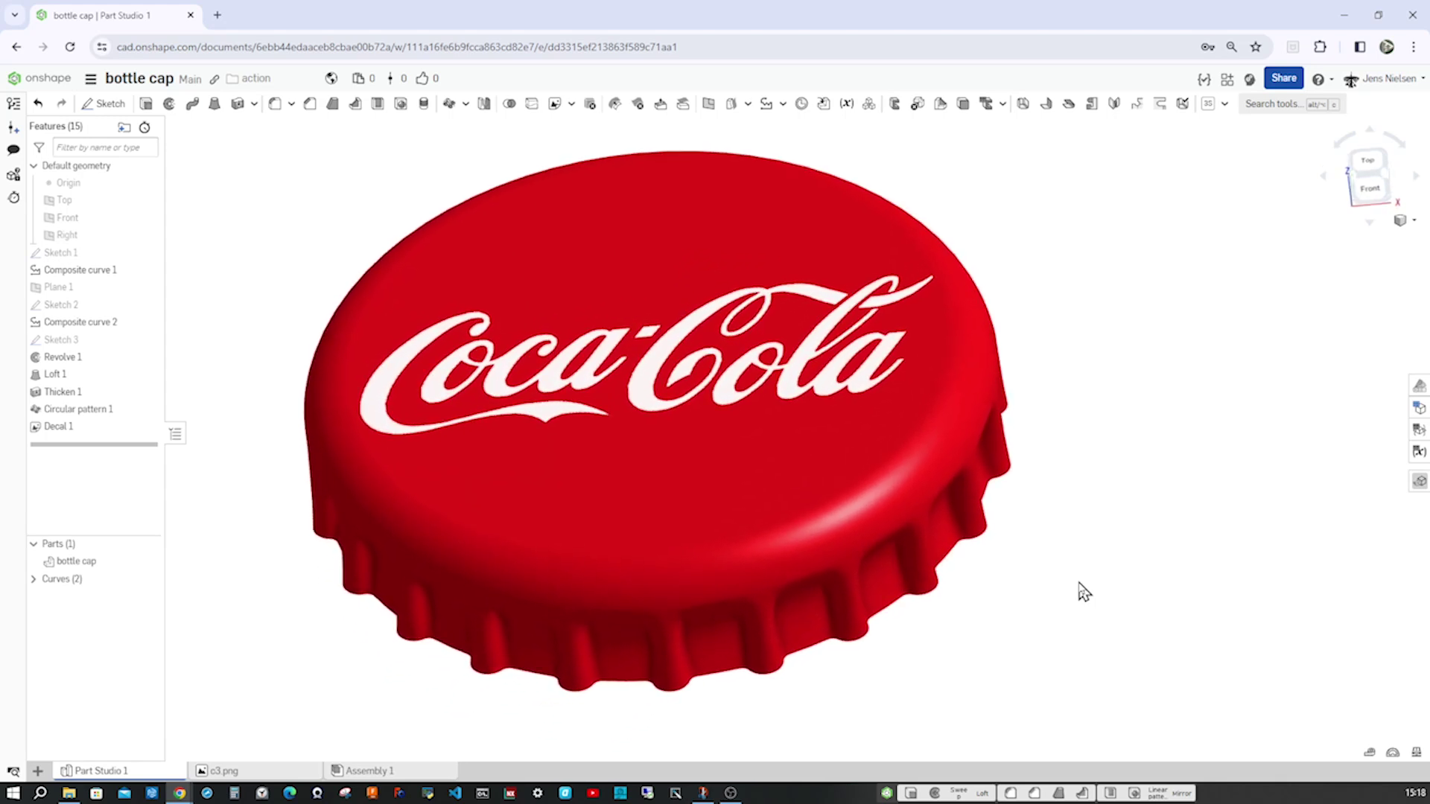